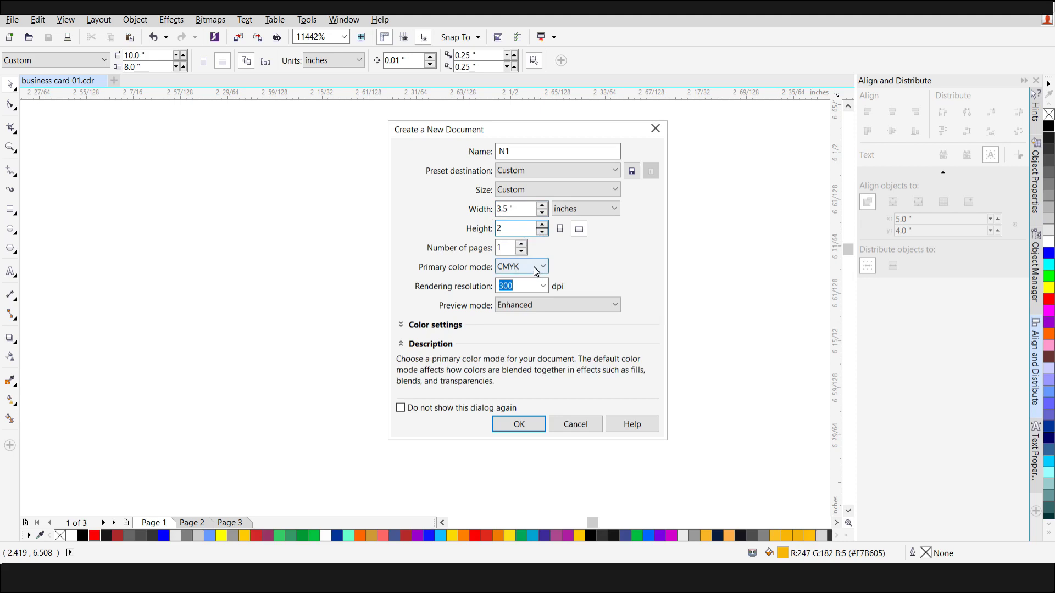
Set the rendering resolution to 500 dpi and create the 3.5 × 2 inch CMYK document N1.
{"action": "left_click", "coordinate": [535, 272]}
{"action": "left_click", "coordinate": [523, 290]}
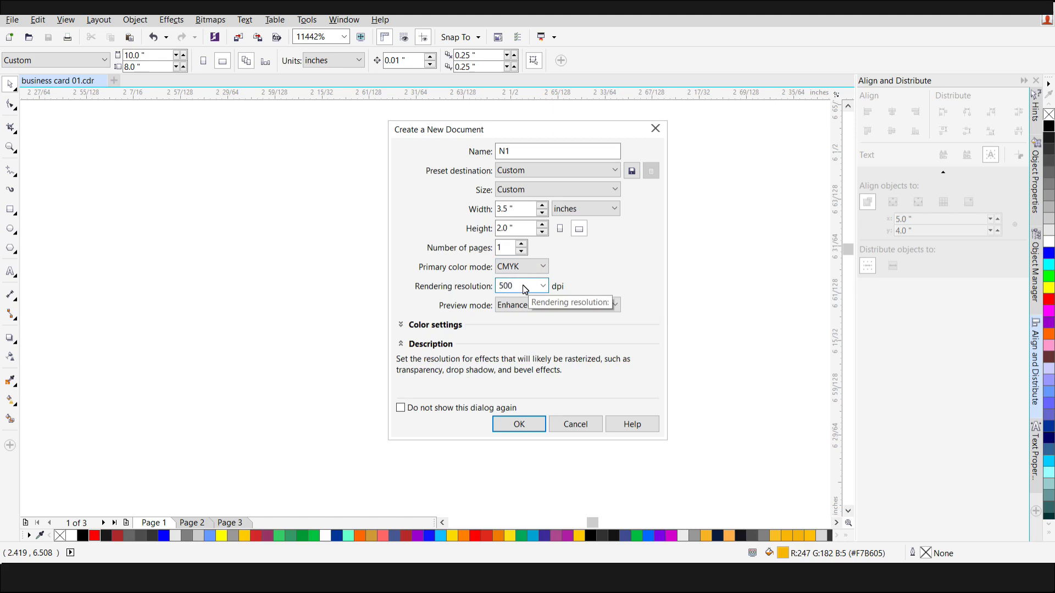
{"action": "left_click", "coordinate": [520, 423]}
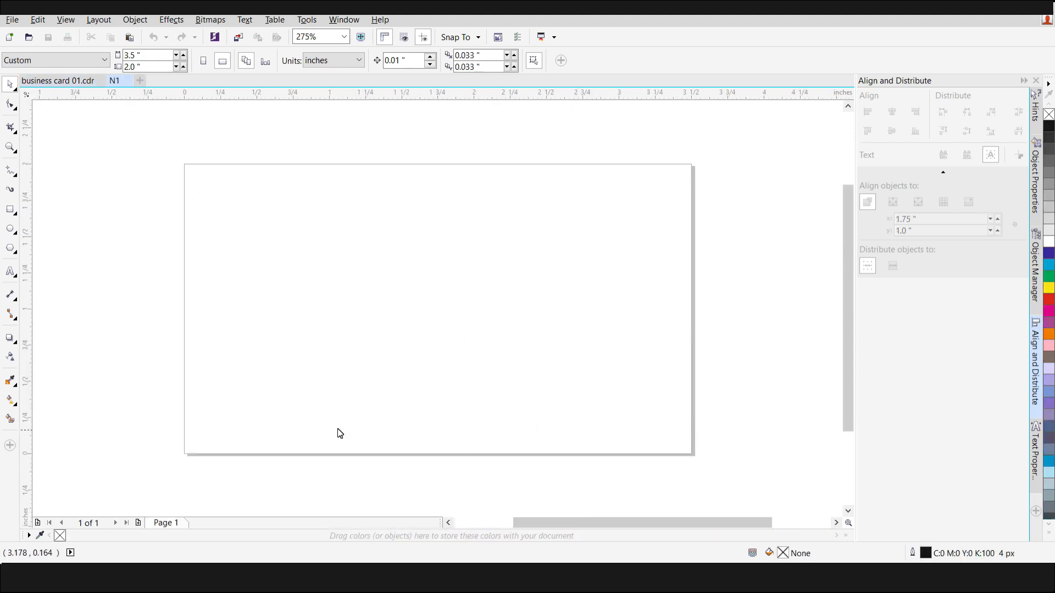
Draw a rectangle over the page and set its size to 3.5 × 2 inches.
{"action": "left_click", "coordinate": [10, 211]}
{"action": "left_click_drag", "start_coordinate": [183, 164], "coordinate": [694, 456]}
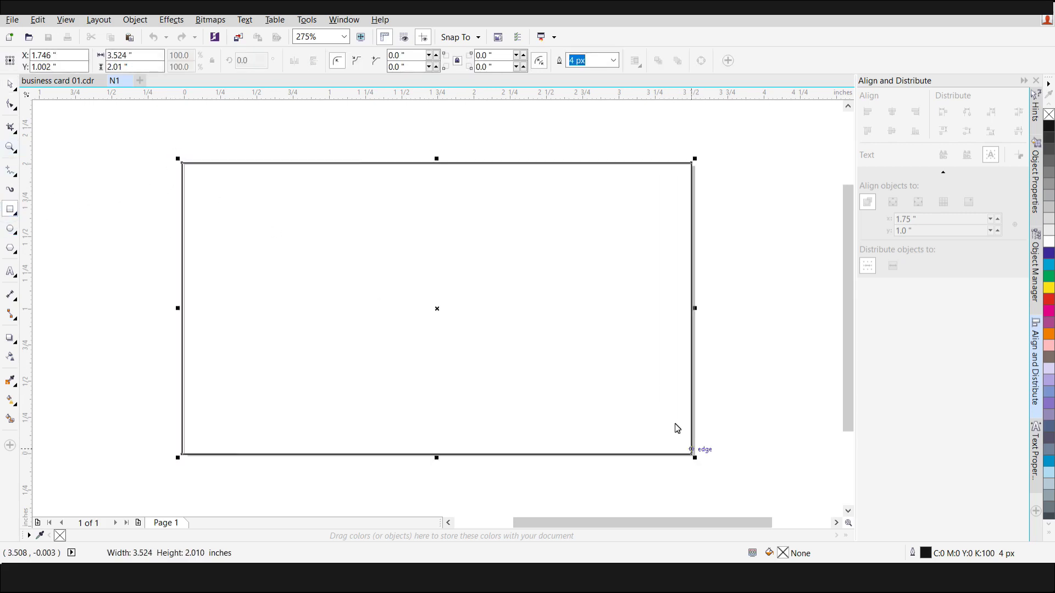
{"action": "left_click", "coordinate": [148, 57]}
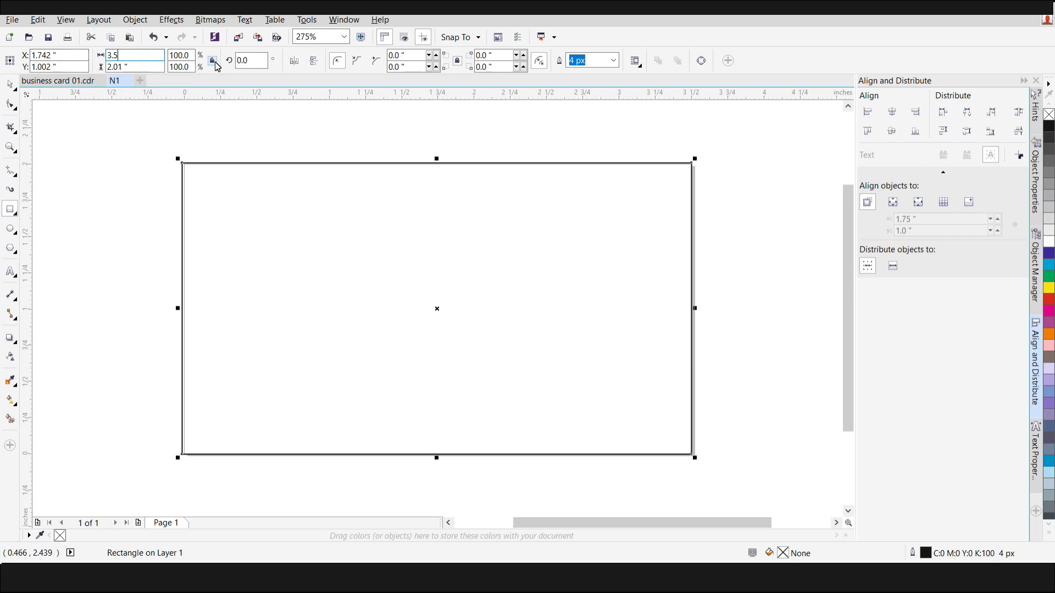
{"action": "left_click", "coordinate": [140, 68]}
{"action": "key", "text": "BackSpace"}
{"action": "type", "text": "2"}
{"action": "key", "text": "Return"}
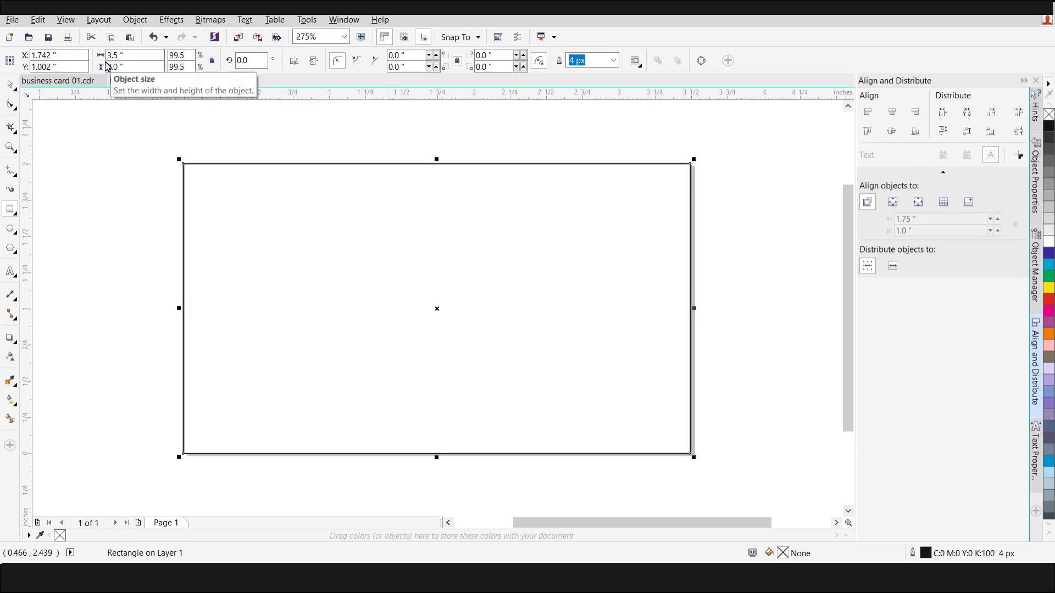
Centre the rectangle on the page and set its outline width to Hairline.
{"action": "key", "text": "p"}
{"action": "left_click", "coordinate": [10, 82]}
{"action": "left_click", "coordinate": [614, 61]}
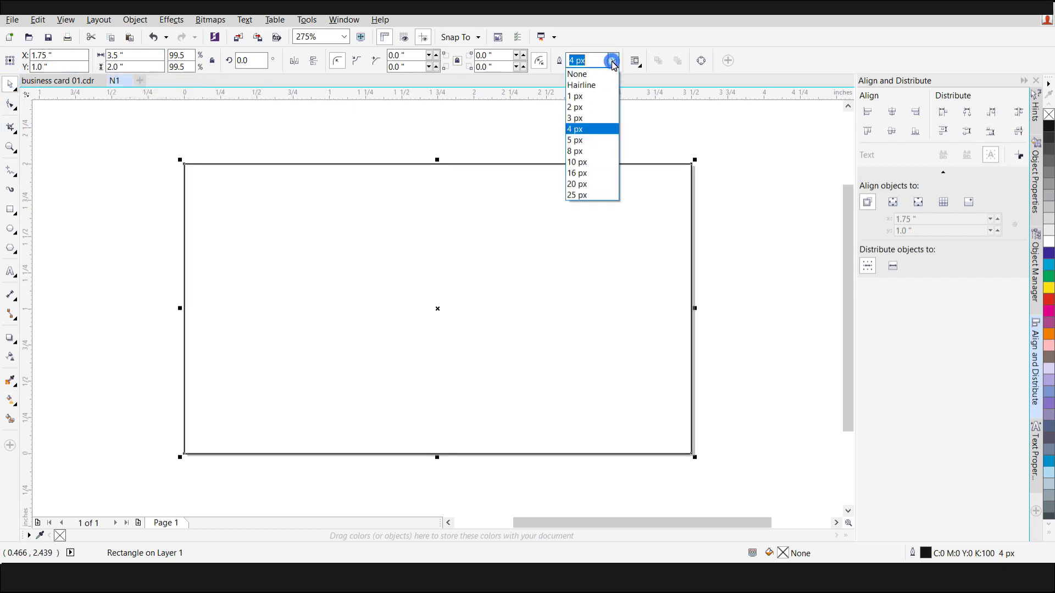
{"action": "left_click", "coordinate": [581, 85]}
{"action": "left_click", "coordinate": [372, 141]}
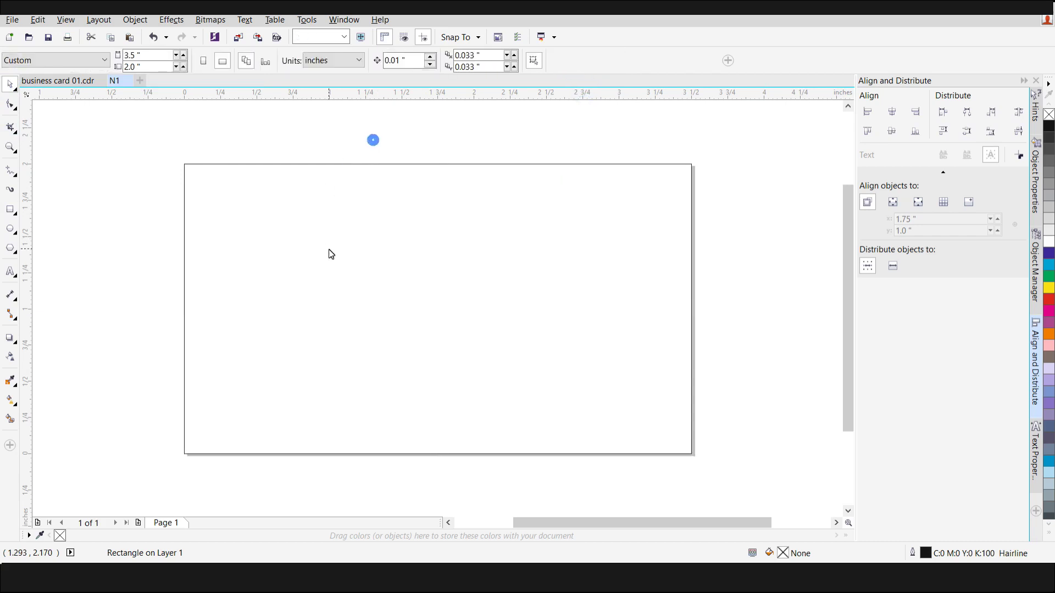
{"action": "left_click", "coordinate": [329, 250]}
Copy all the logos, contact details and colour swatches from Page 2 of business card 01.cdr.
{"action": "scroll", "coordinate": [317, 161], "scroll_direction": "down", "scroll_amount": 2}
{"action": "scroll", "coordinate": [257, 141], "scroll_direction": "up", "scroll_amount": 2}
{"action": "left_click", "coordinate": [172, 147]}
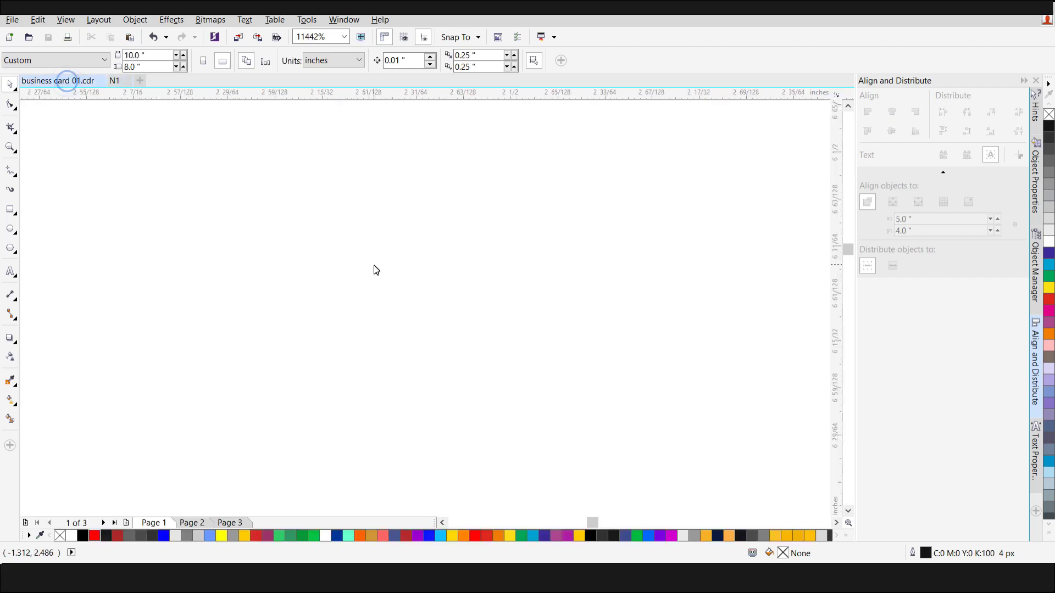
{"action": "left_click", "coordinate": [199, 522]}
{"action": "scroll", "coordinate": [285, 308], "scroll_direction": "down", "scroll_amount": 7}
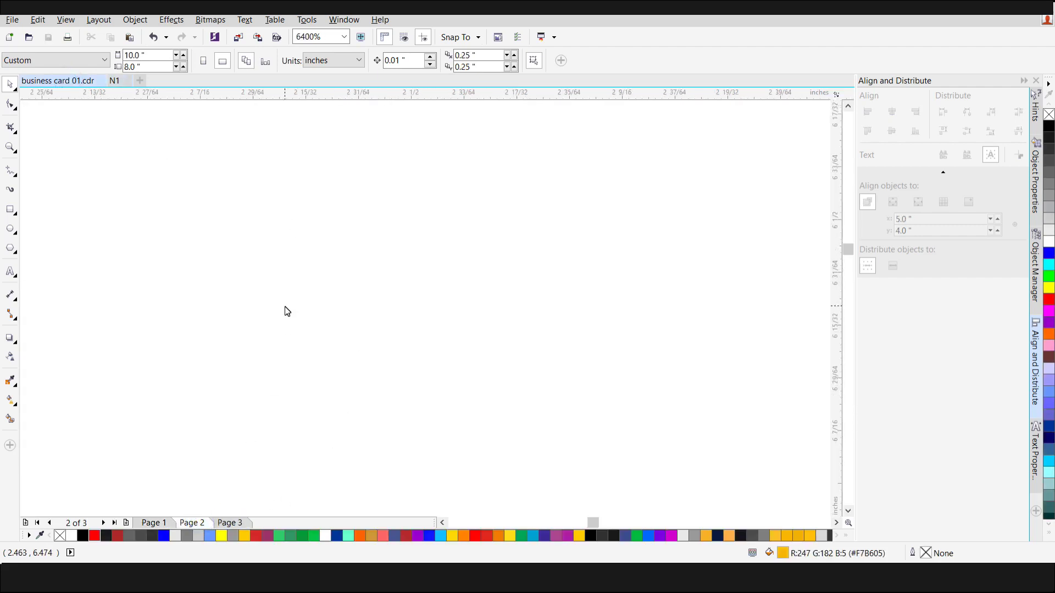
{"action": "left_click_drag", "start_coordinate": [212, 236], "coordinate": [463, 499]}
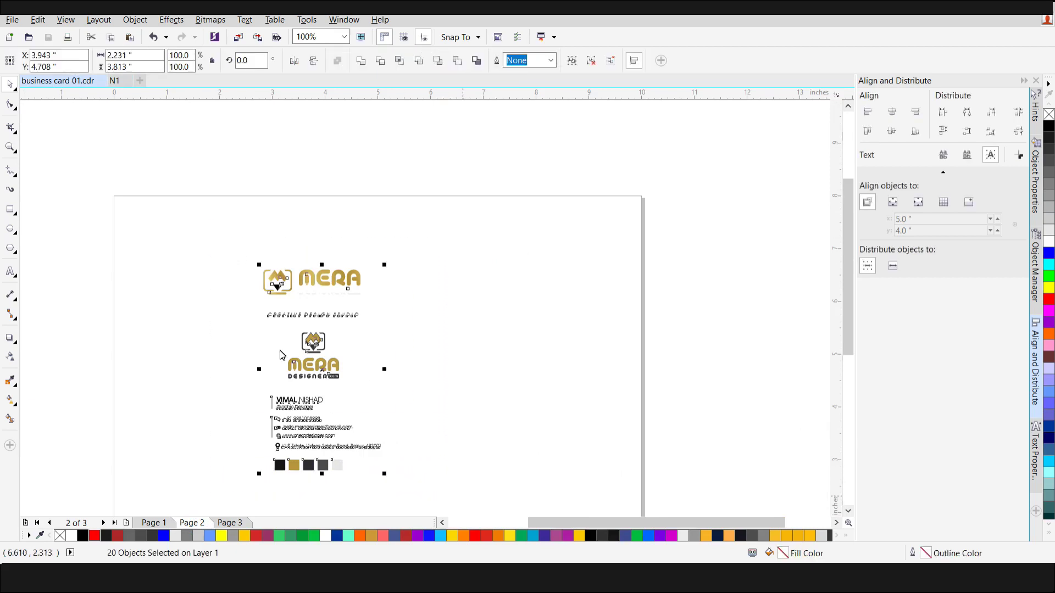
Paste the copied artwork into document N1 and move it to the empty area left of the card rectangle.
{"action": "left_click", "coordinate": [115, 81]}
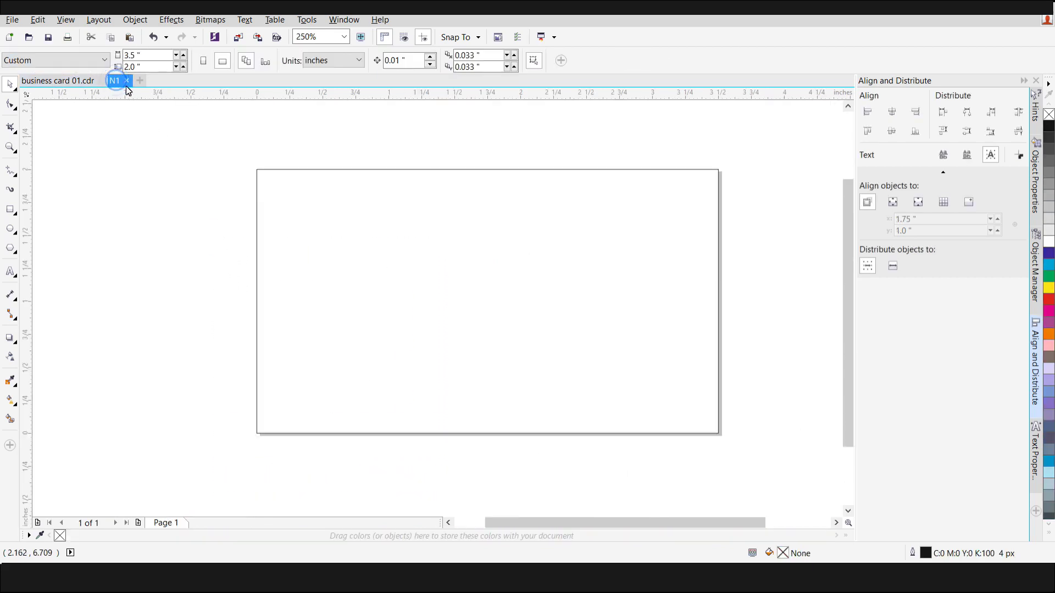
{"action": "key", "text": "ctrl+v"}
{"action": "key", "text": "F3"}
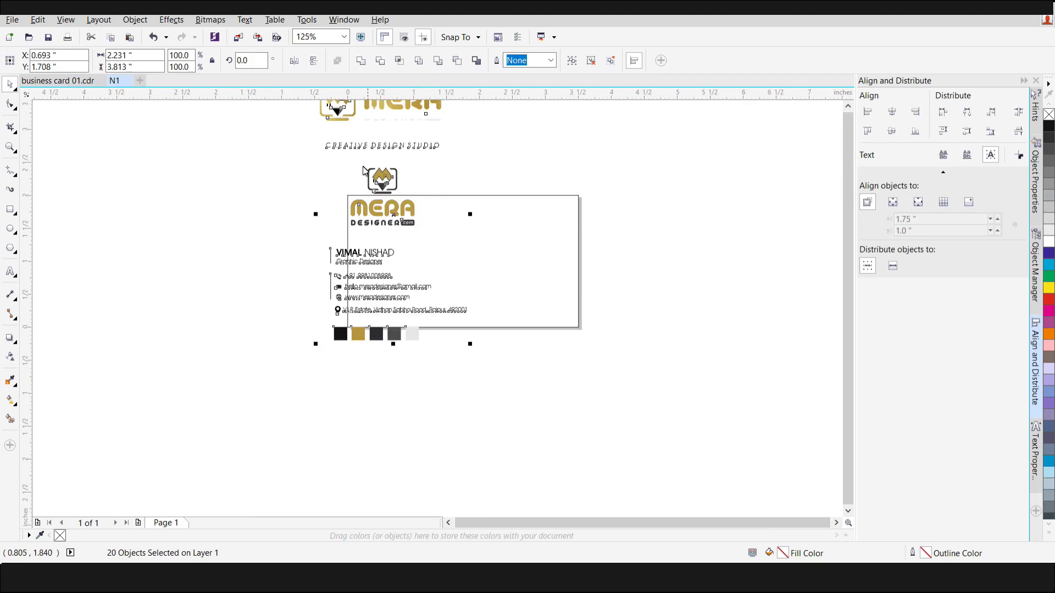
{"action": "left_click_drag", "start_coordinate": [390, 186], "coordinate": [254, 238]}
{"action": "left_click", "coordinate": [387, 158]}
Duplicate the card rectangle straight to the right, placing the copy at X 5.5 inches beside the page.
{"action": "left_click", "coordinate": [369, 224]}
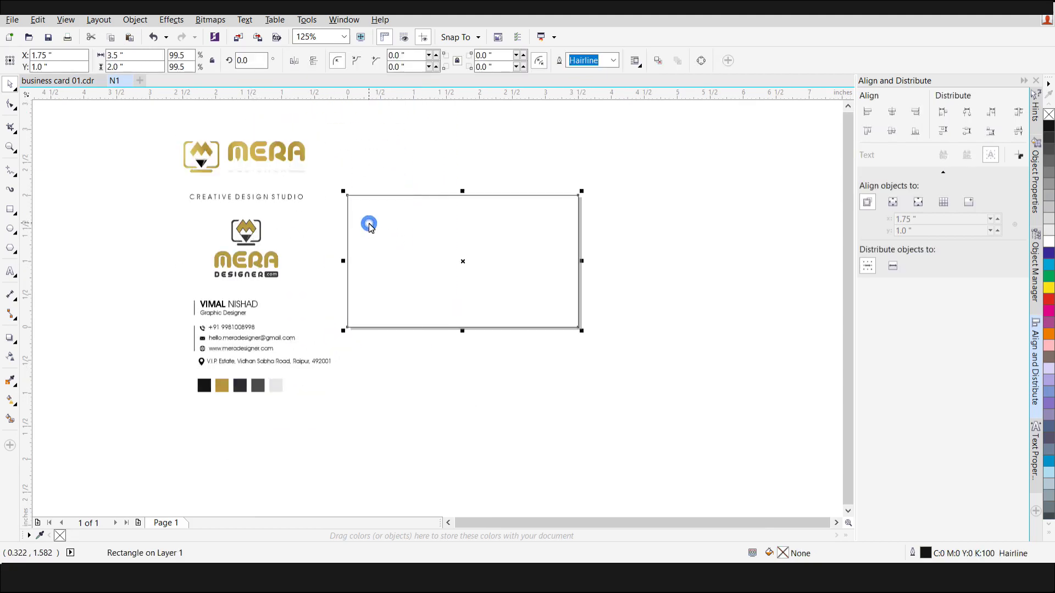
{"action": "left_click", "coordinate": [537, 282]}
{"action": "left_click", "coordinate": [657, 291]}
{"action": "left_click", "coordinate": [498, 272]}
{"action": "left_click_drag", "start_coordinate": [424, 245], "coordinate": [674, 244]}
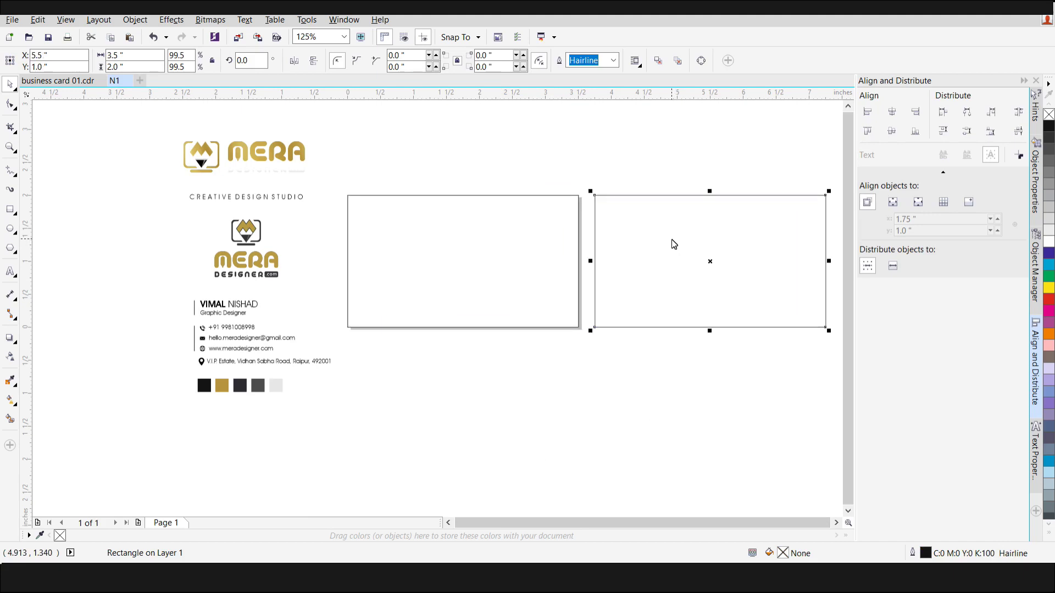
{"action": "left_click", "coordinate": [626, 397]}
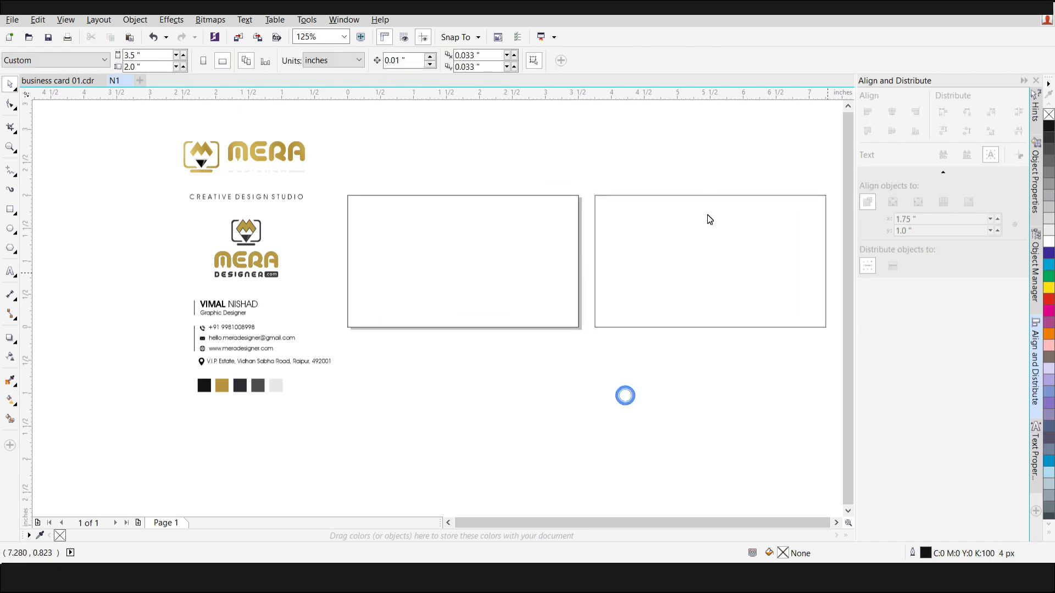
Fill the card rectangle on the page with the dark swatch color #2A2C30 using the Color Eyedropper.
{"action": "left_click", "coordinate": [504, 294]}
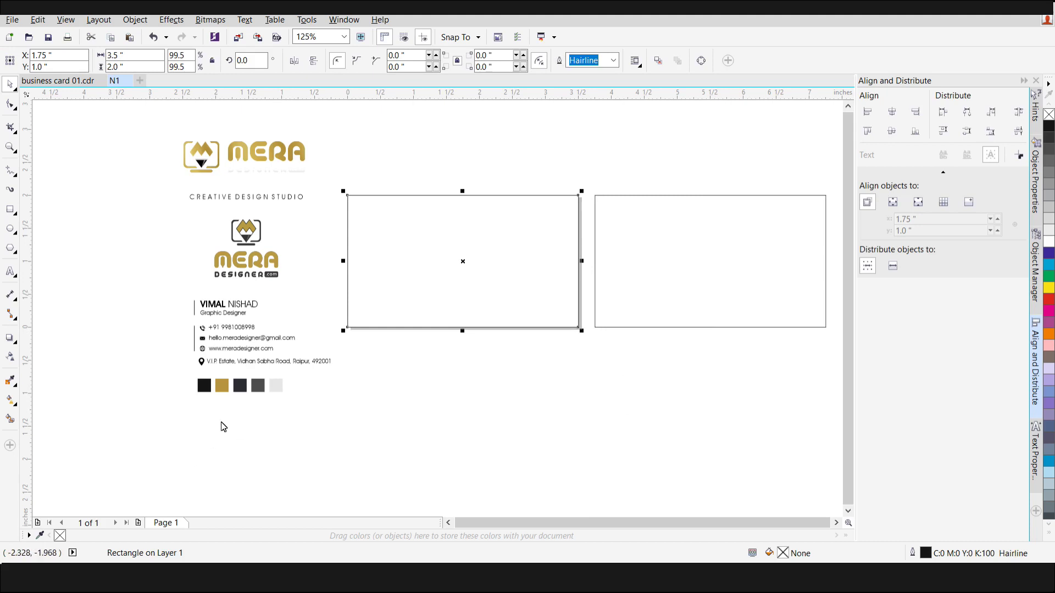
{"action": "left_click", "coordinate": [10, 380]}
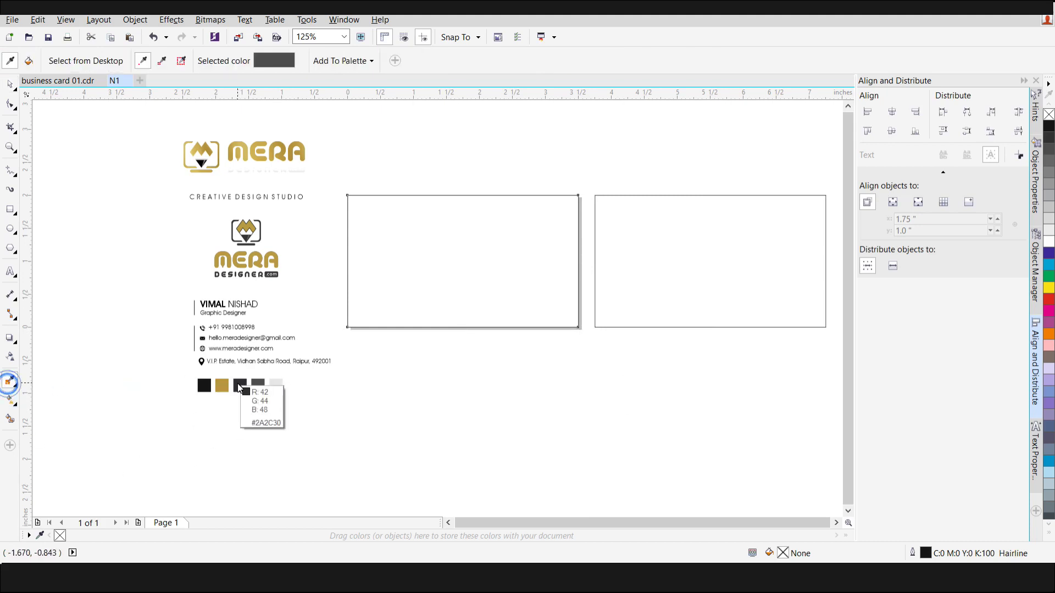
{"action": "left_click", "coordinate": [385, 279]}
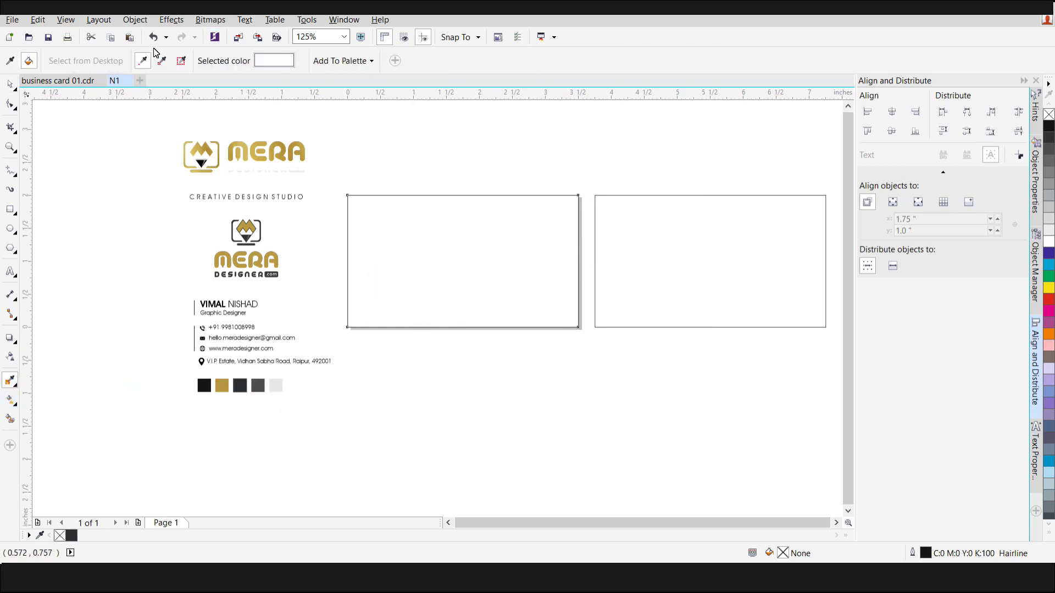
{"action": "left_click", "coordinate": [239, 385]}
{"action": "left_click", "coordinate": [413, 266]}
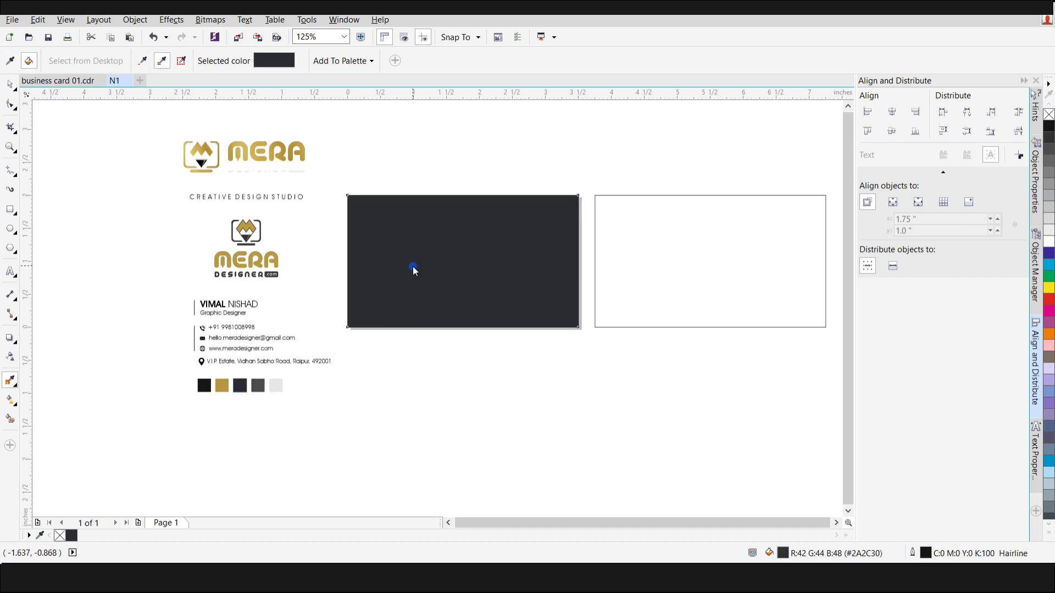
{"action": "left_click", "coordinate": [10, 84]}
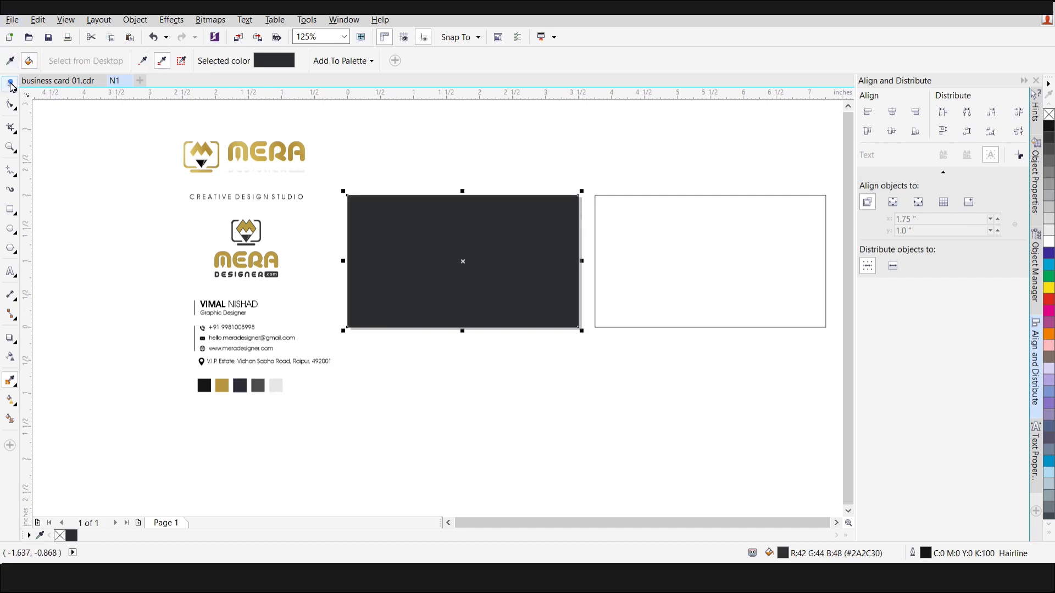
Move the horizontal gold MERA logo onto the dark card and centre it horizontally on the card.
{"action": "left_click", "coordinate": [126, 142]}
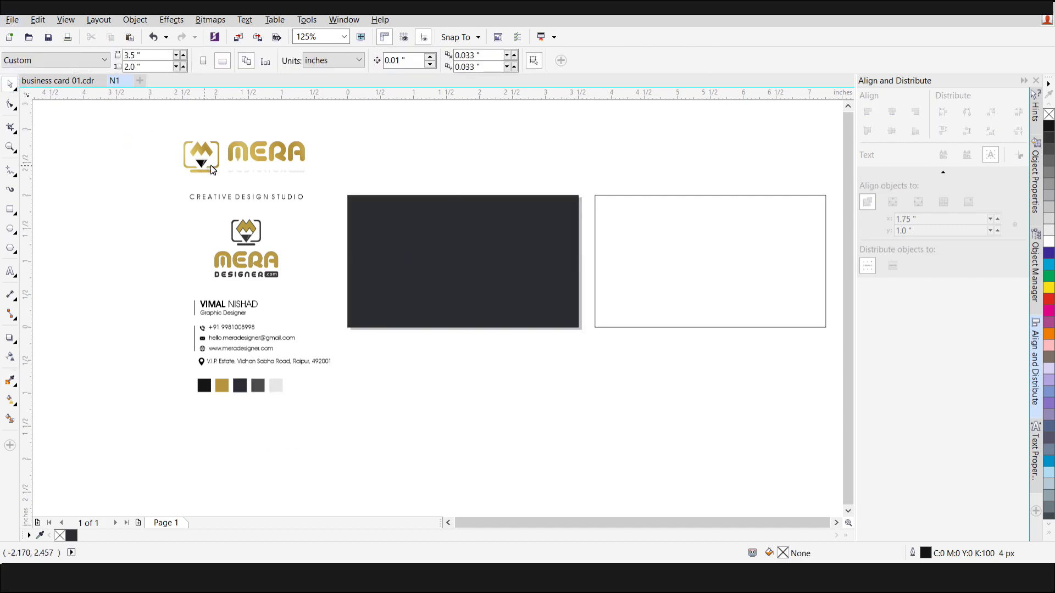
{"action": "left_click", "coordinate": [261, 162]}
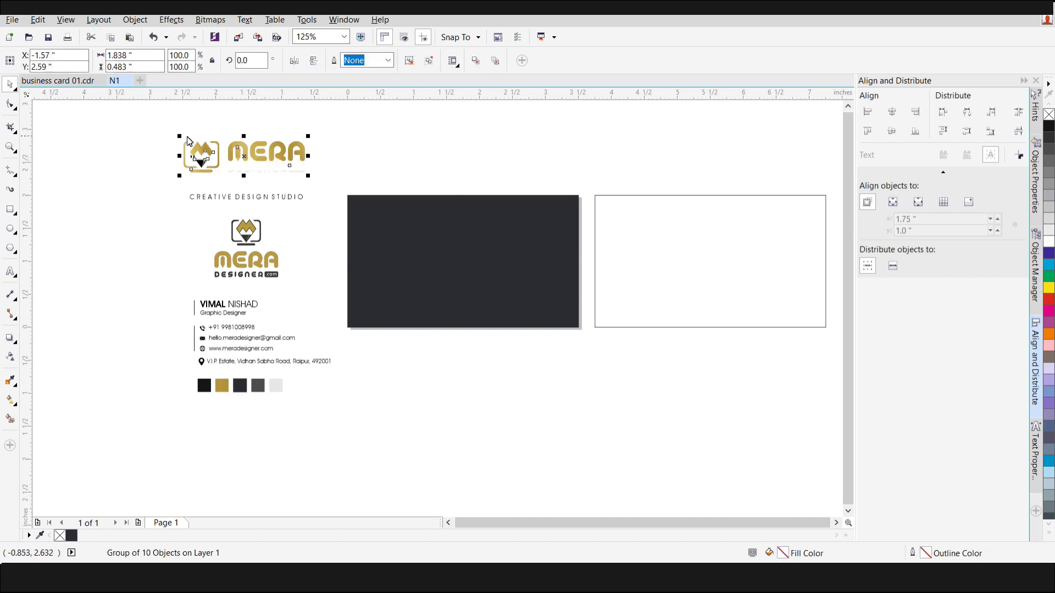
{"action": "left_click_drag", "start_coordinate": [115, 107], "coordinate": [339, 192]}
{"action": "left_click_drag", "start_coordinate": [306, 153], "coordinate": [510, 247]}
{"action": "left_click", "coordinate": [549, 233], "text": "shift"}
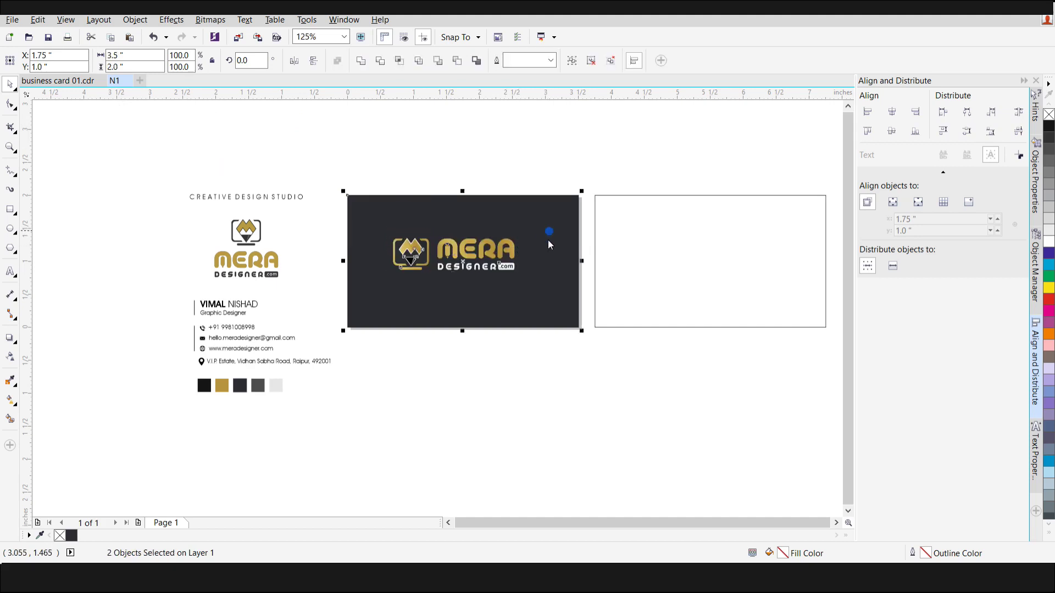
{"action": "left_click", "coordinate": [892, 111]}
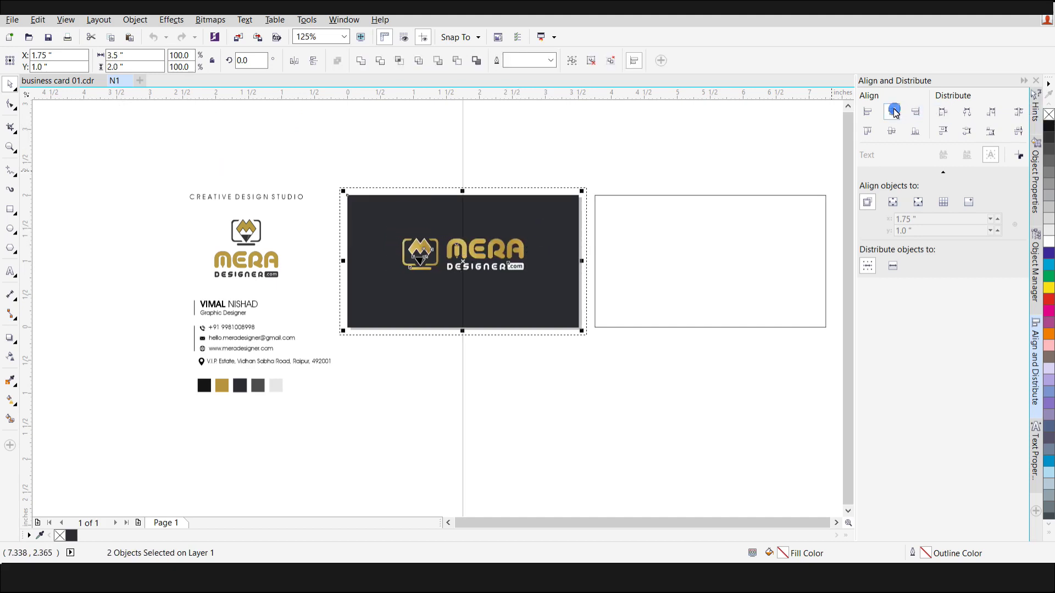
{"action": "left_click", "coordinate": [608, 156]}
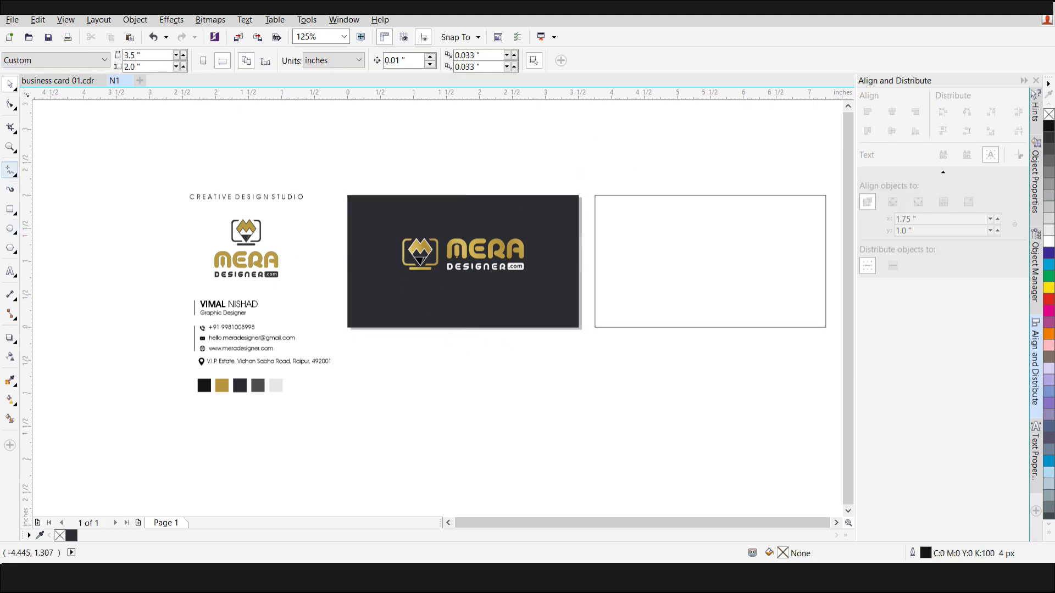
Draw a full-width strip about 3.5 × 0.19 inches across the lower part of the dark card.
{"action": "left_click", "coordinate": [9, 210]}
{"action": "scroll", "coordinate": [404, 315], "scroll_direction": "up", "scroll_amount": 2}
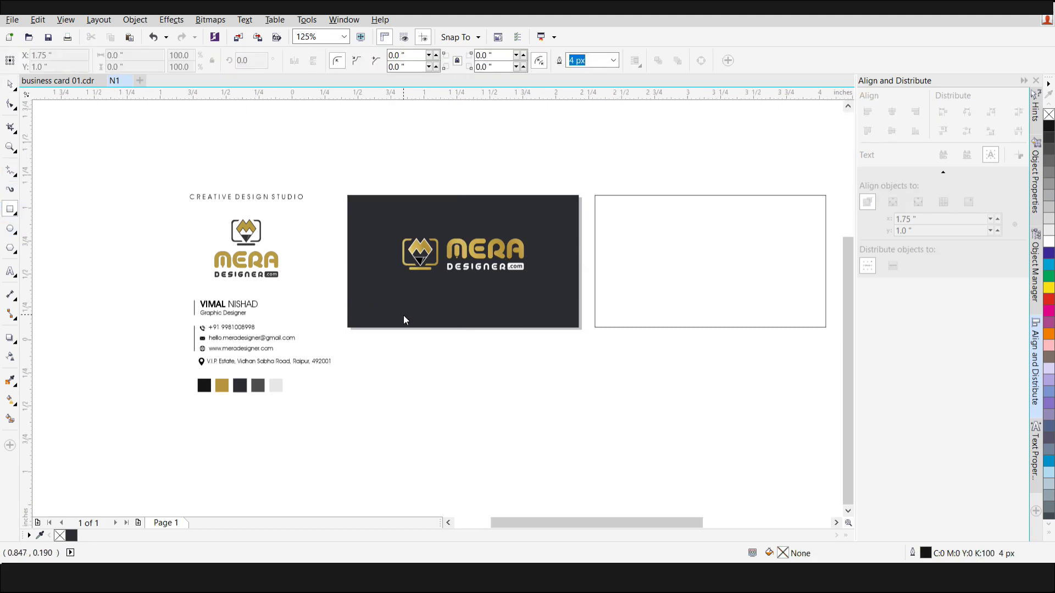
{"action": "mouse_move", "coordinate": [292, 285]}
{"action": "left_mouse_down"}
{"action": "mouse_move", "coordinate": [636, 294]}
{"action": "mouse_move", "coordinate": [753, 310]}
{"action": "left_mouse_up"}
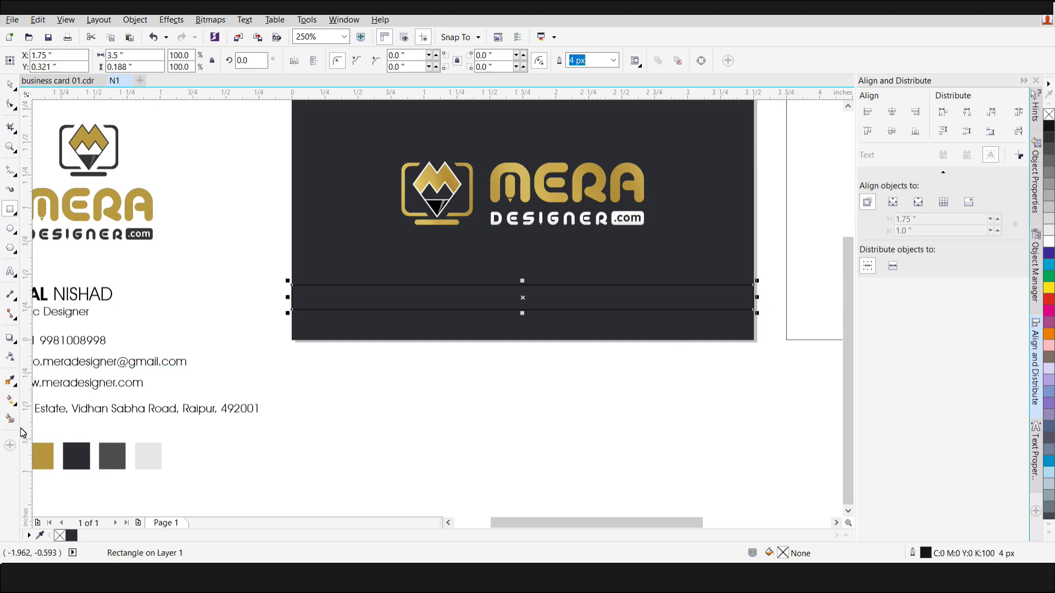
Fill the strip with the gold swatch color (C14 M28 Y80 K23) and remove its outline.
{"action": "left_click", "coordinate": [11, 380]}
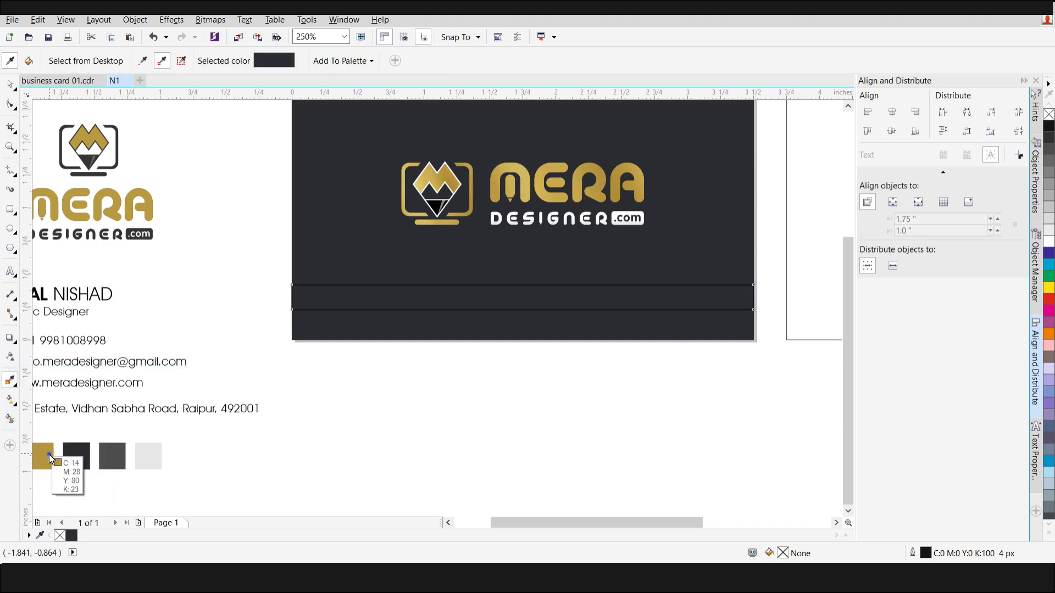
{"action": "left_click", "coordinate": [46, 455]}
{"action": "left_click", "coordinate": [409, 299]}
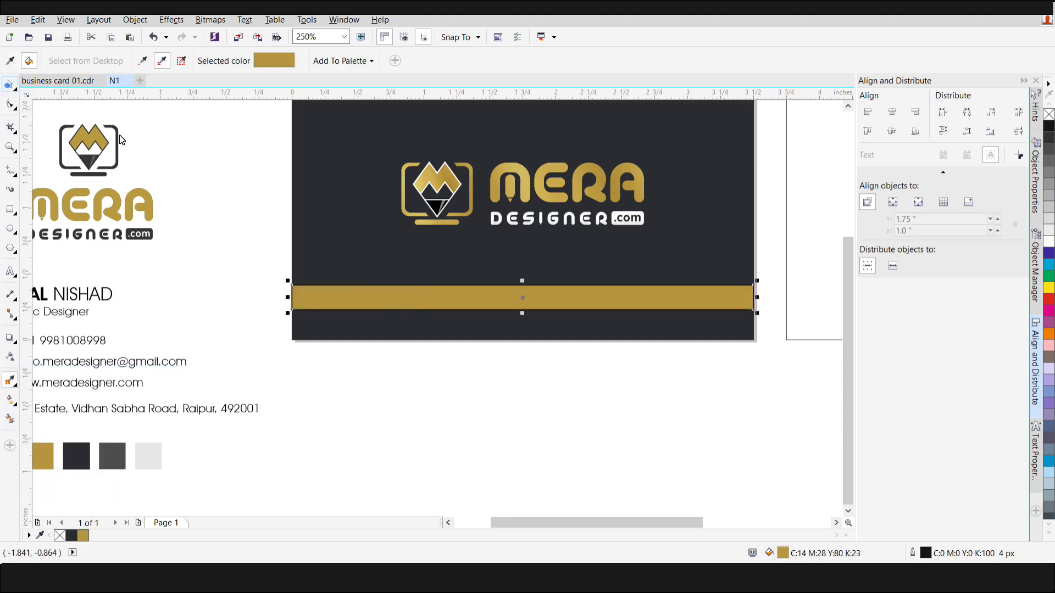
{"action": "left_click", "coordinate": [10, 85]}
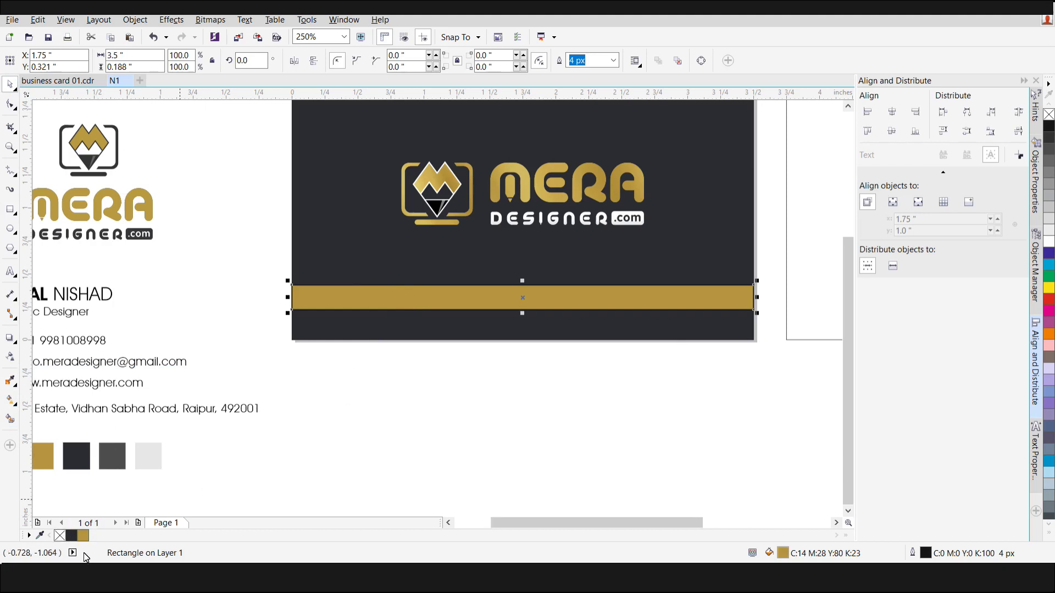
{"action": "right_click", "coordinate": [60, 536]}
Nudge the gold strip down to Y 0.191 inches and centre it horizontally with the dark card.
{"action": "key", "text": "Down"}
{"action": "key", "text": "Down"}
{"action": "key", "text": "Down"}
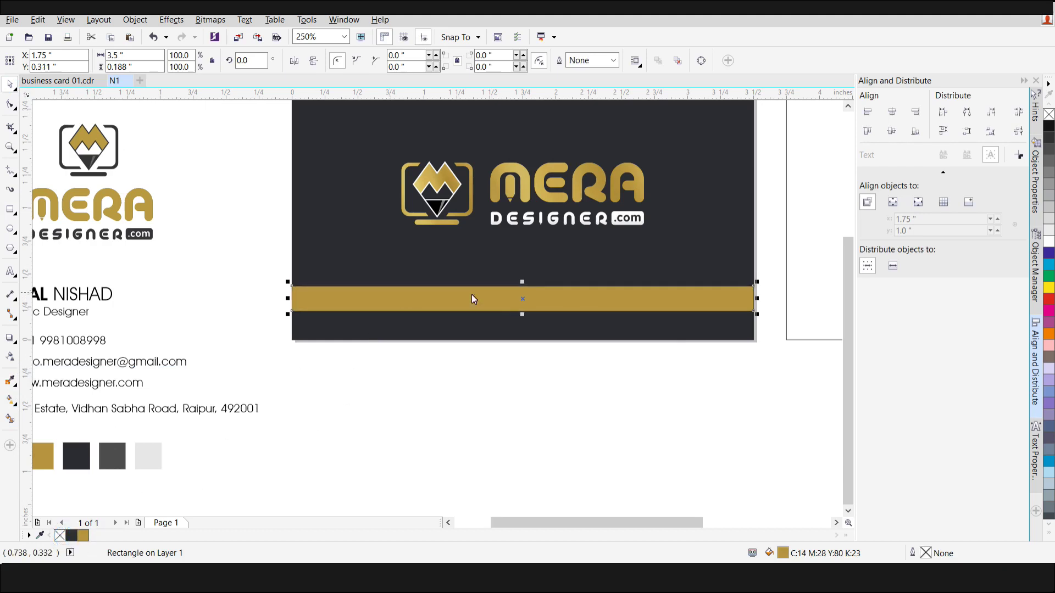
{"action": "key", "text": "Down"}
{"action": "key", "text": "Down"}
{"action": "key", "text": "Down"}
{"action": "key", "text": "Down"}
{"action": "key", "text": "Down"}
{"action": "key", "text": "Down"}
{"action": "key", "text": "Down"}
{"action": "key", "text": "Down"}
{"action": "key", "text": "Down"}
{"action": "key", "text": "Down"}
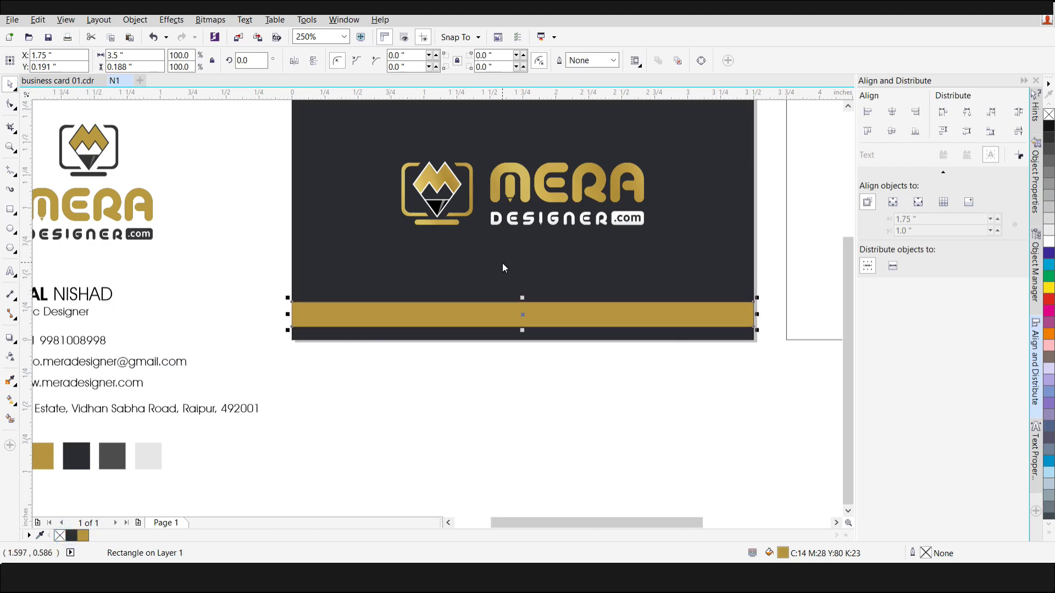
{"action": "left_click", "coordinate": [502, 268], "text": "shift"}
{"action": "left_click", "coordinate": [893, 111]}
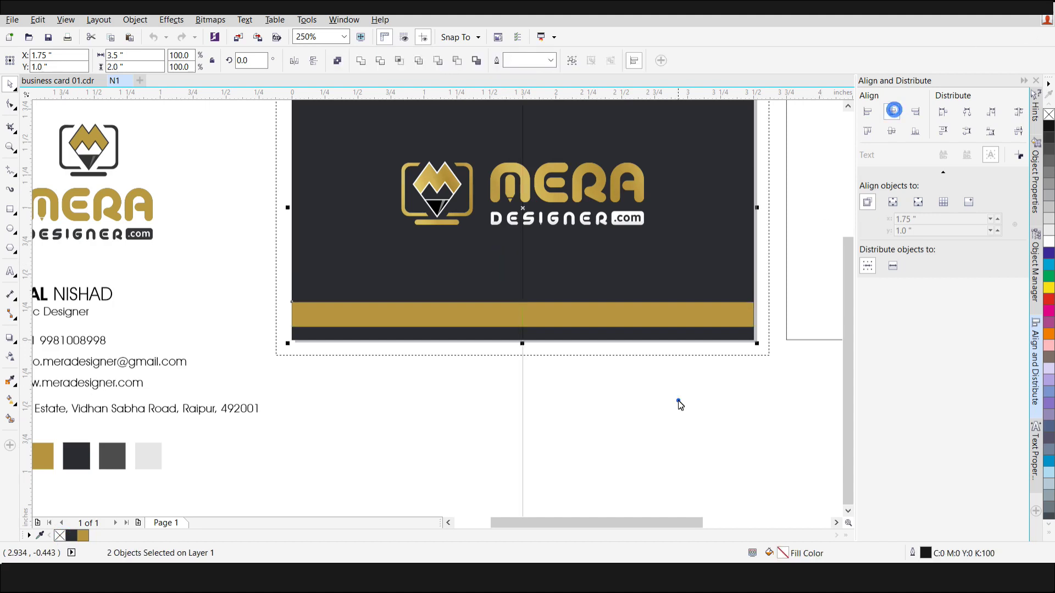
{"action": "left_click", "coordinate": [678, 400]}
Nudge the MERA logo on the dark card down slightly to Y 1.092 inches.
{"action": "left_click_drag", "start_coordinate": [850, 332], "coordinate": [846, 288]}
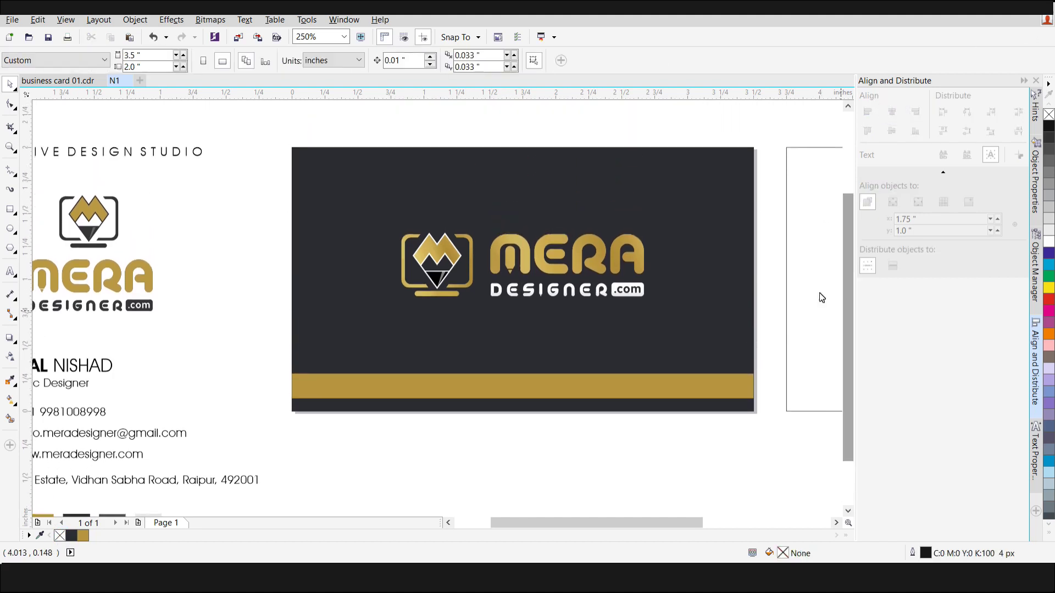
{"action": "left_click", "coordinate": [617, 288]}
{"action": "key", "text": "Down"}
{"action": "key", "text": "Down"}
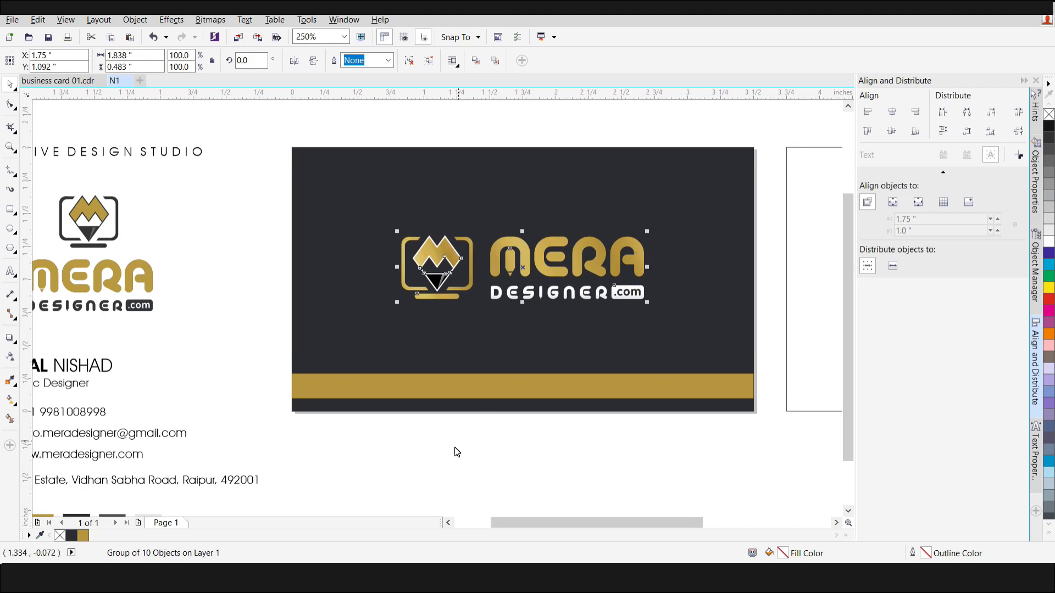
Place a copy of the "CREATIVE DESIGN STUDIO" text on the gold strip of the dark card and delete the original text.
{"action": "left_click", "coordinate": [455, 447]}
{"action": "scroll", "coordinate": [478, 352], "scroll_direction": "down", "scroll_amount": 2}
{"action": "scroll", "coordinate": [485, 360], "scroll_direction": "up", "scroll_amount": 2}
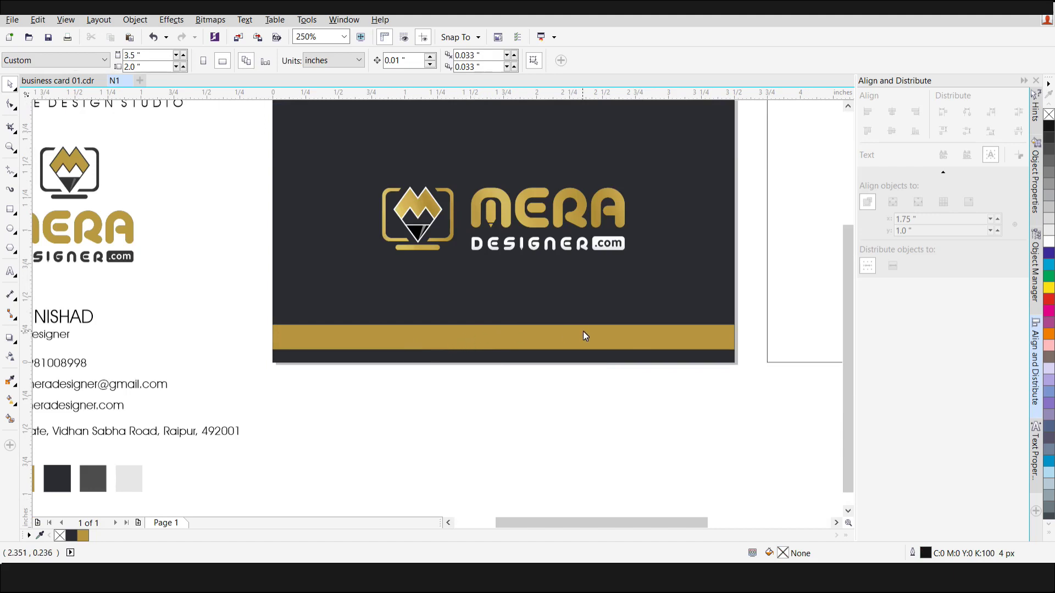
{"action": "scroll", "coordinate": [405, 374], "scroll_direction": "down", "scroll_amount": 2}
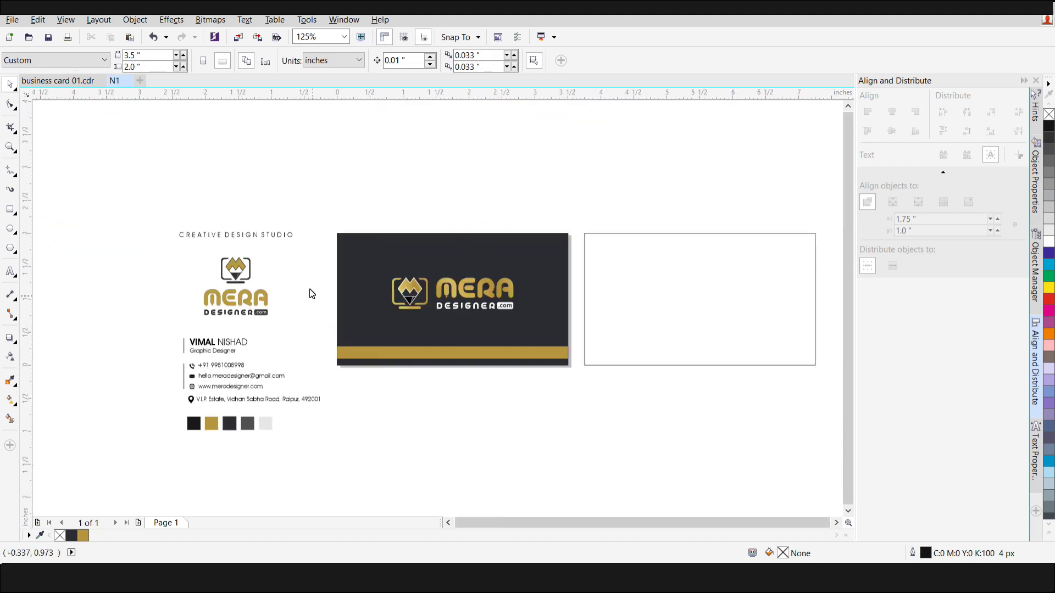
{"action": "left_click", "coordinate": [276, 240]}
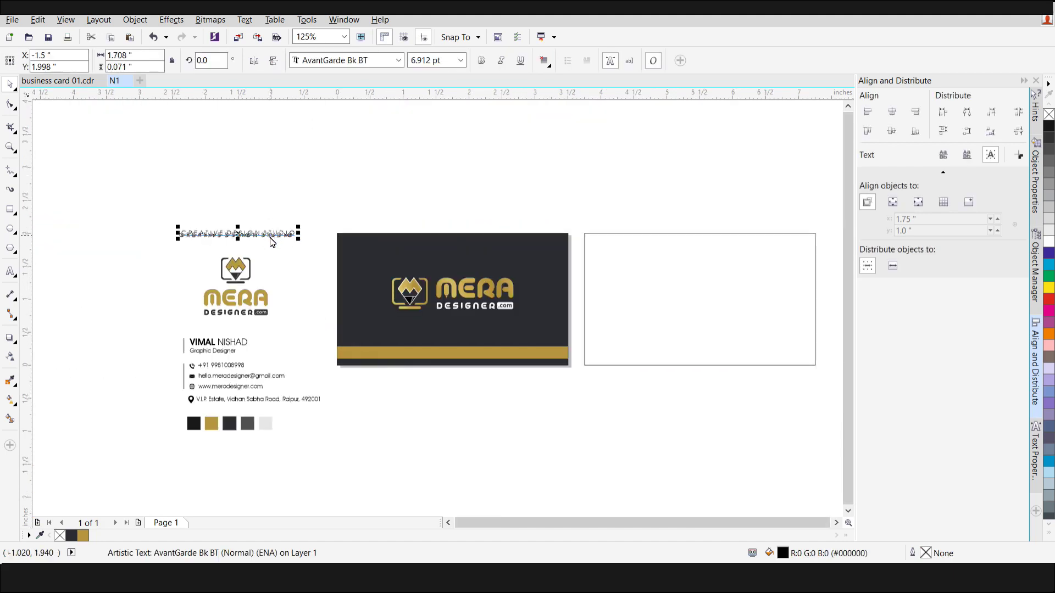
{"action": "left_click_drag", "start_coordinate": [272, 240], "coordinate": [474, 354]}
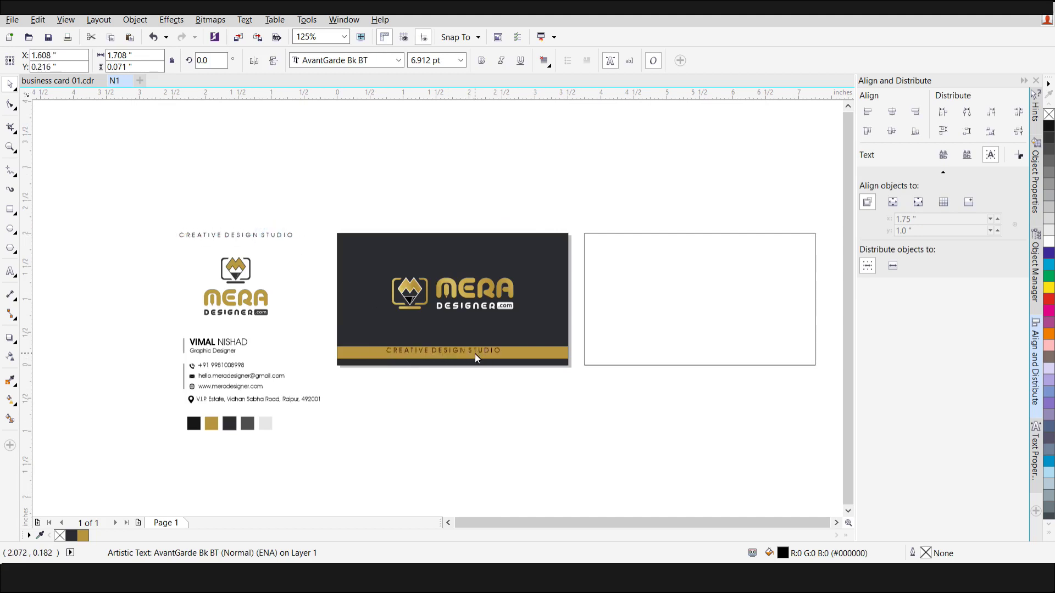
{"action": "left_click", "coordinate": [277, 238]}
{"action": "key", "text": "Delete"}
Recolour the tagline on the gold strip white and centre it horizontally and vertically with the strip.
{"action": "left_click_drag", "start_coordinate": [560, 422], "coordinate": [357, 328]}
{"action": "scroll", "coordinate": [410, 352], "scroll_direction": "up", "scroll_amount": 2}
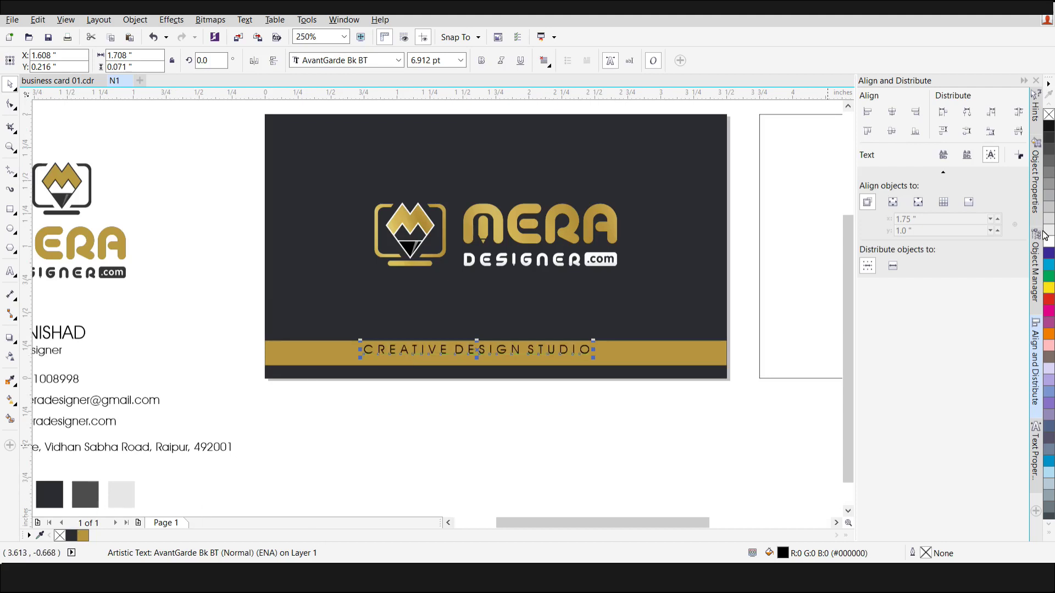
{"action": "left_click", "coordinate": [659, 355], "text": "shift"}
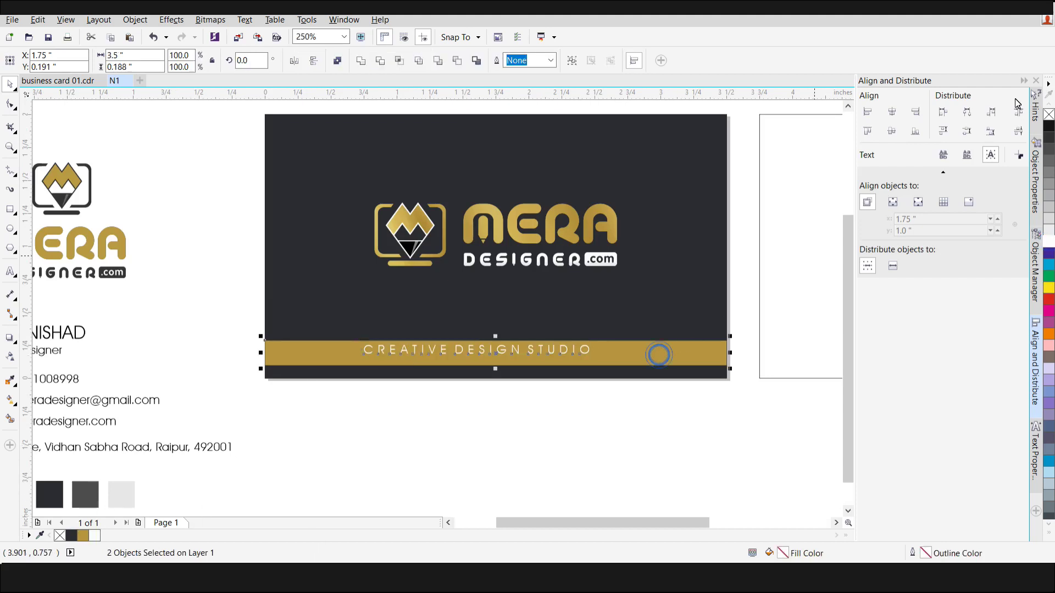
{"action": "left_click", "coordinate": [896, 117]}
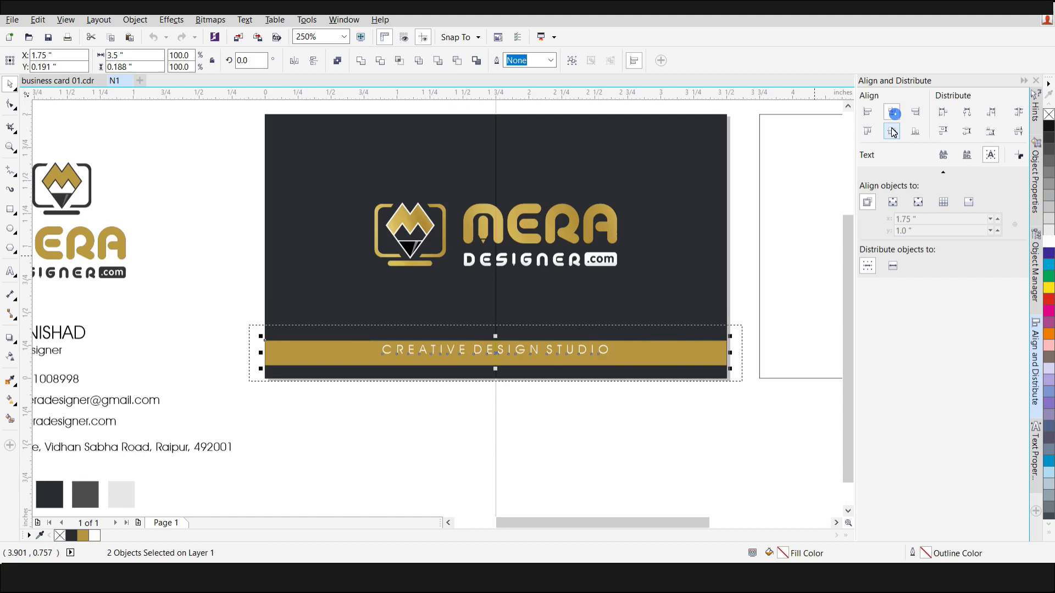
{"action": "left_click", "coordinate": [610, 439]}
{"action": "scroll", "coordinate": [322, 292], "scroll_direction": "down", "scroll_amount": 3}
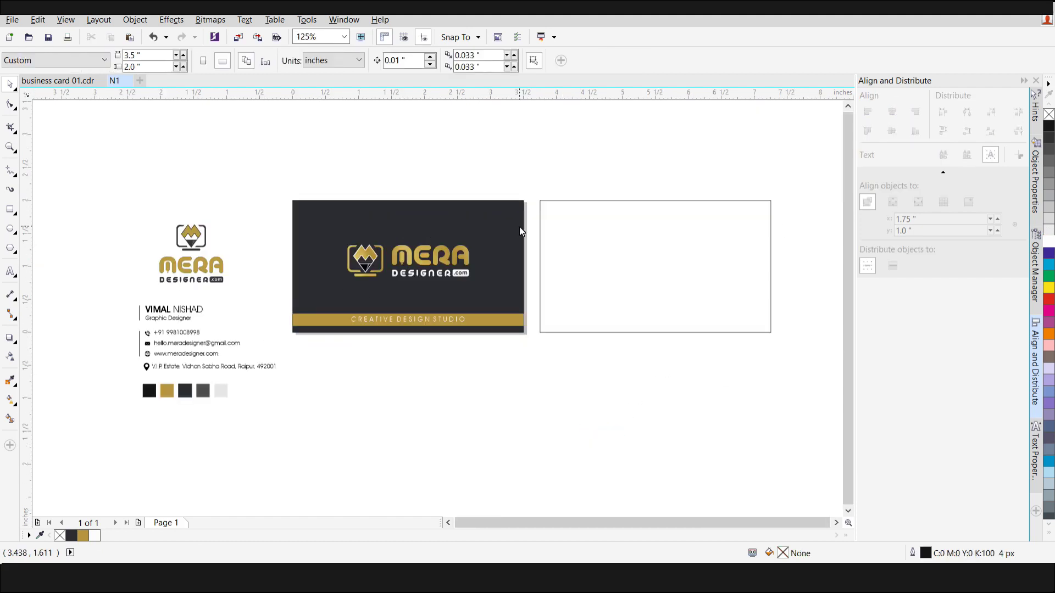
{"action": "left_click", "coordinate": [12, 149]}
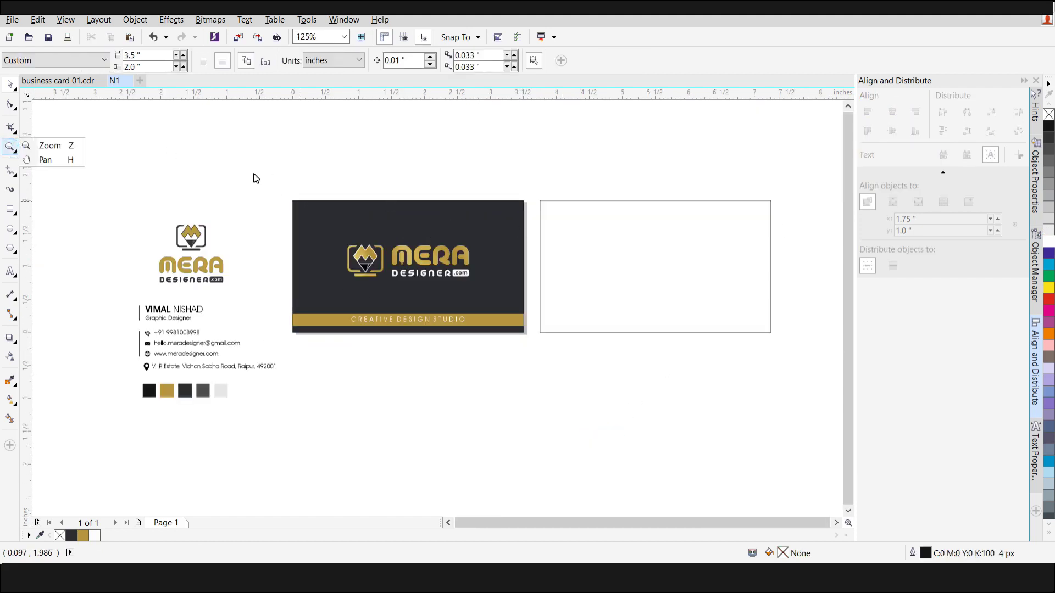
{"action": "left_click", "coordinate": [48, 145]}
{"action": "left_click_drag", "start_coordinate": [239, 164], "coordinate": [819, 379]}
{"action": "right_click", "coordinate": [420, 239]}
{"action": "left_click", "coordinate": [419, 240]}
{"action": "left_click", "coordinate": [10, 88]}
Copy the dark card background rectangle onto the blank second card, lining up their side edges.
{"action": "left_click", "coordinate": [283, 223]}
{"action": "scroll", "coordinate": [266, 212], "scroll_direction": "down", "scroll_amount": 2}
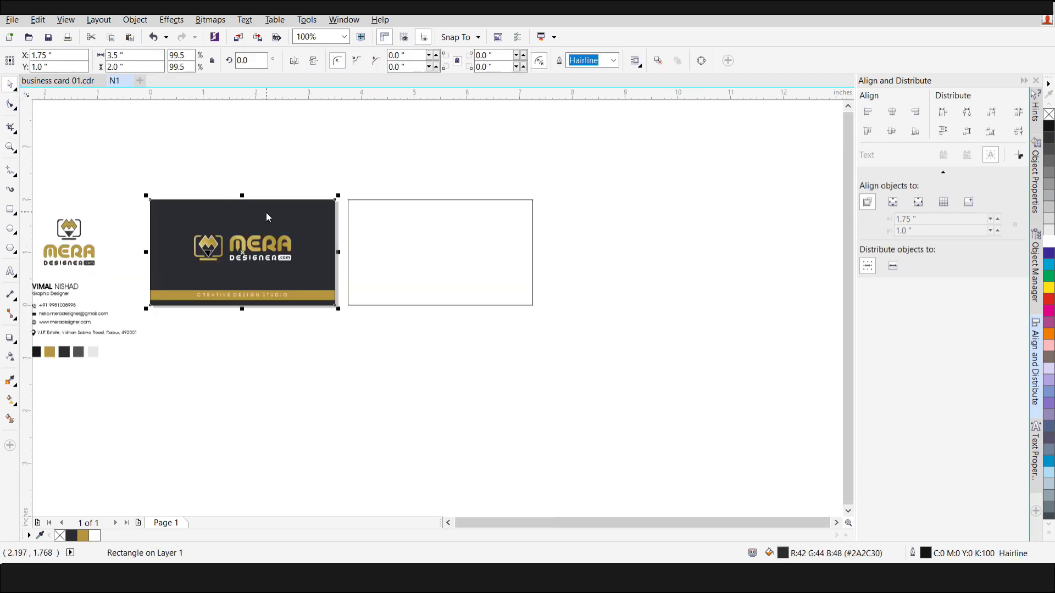
{"action": "left_click_drag", "start_coordinate": [268, 217], "coordinate": [471, 240]}
{"action": "scroll", "coordinate": [471, 240], "scroll_direction": "up", "scroll_amount": 2}
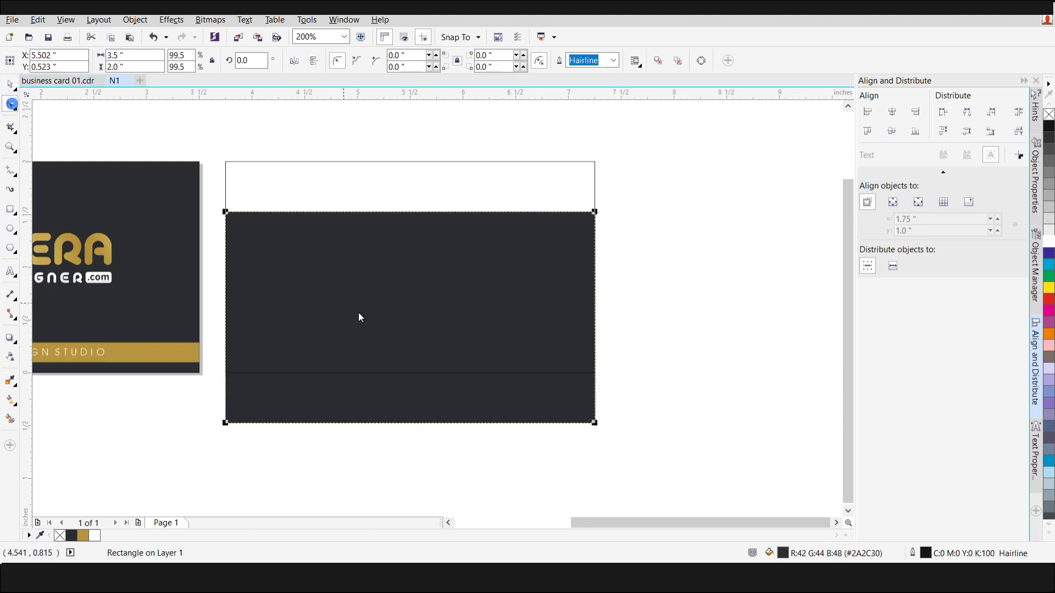
Convert the copied dark rectangle to curves and pull its right-hand nodes inward, making it about 1.6 inches wide at the top and 2.4 at the bottom.
{"action": "key", "text": "ctrl+q"}
{"action": "left_click", "coordinate": [473, 282]}
{"action": "left_click", "coordinate": [527, 402]}
{"action": "left_click_drag", "start_coordinate": [633, 216], "coordinate": [490, 471]}
{"action": "left_click_drag", "start_coordinate": [596, 216], "coordinate": [517, 212]}
{"action": "left_click_drag", "start_coordinate": [669, 178], "coordinate": [389, 489]}
{"action": "left_click_drag", "start_coordinate": [595, 423], "coordinate": [473, 423]}
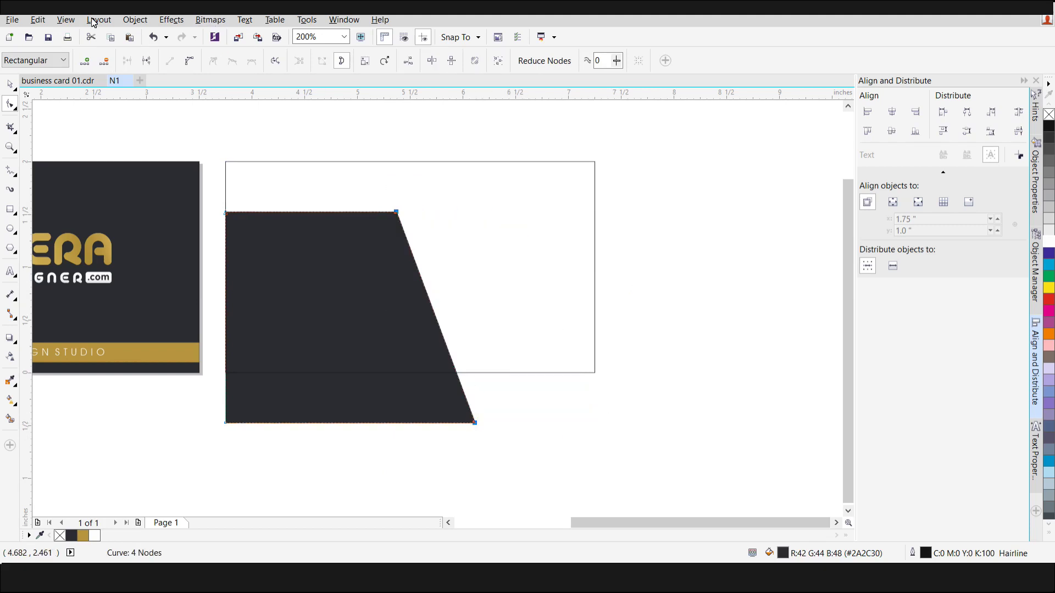
Align the slanted dark shape to the blank card by their vertical centres and left edges.
{"action": "left_click", "coordinate": [8, 84]}
{"action": "left_click", "coordinate": [513, 220], "text": "shift"}
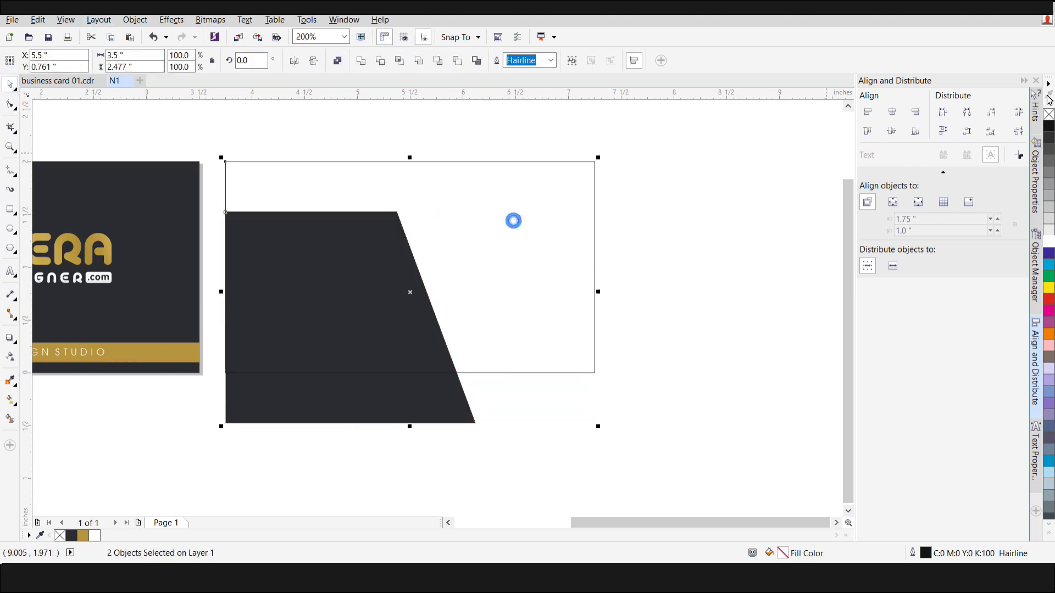
{"action": "left_click", "coordinate": [892, 131]}
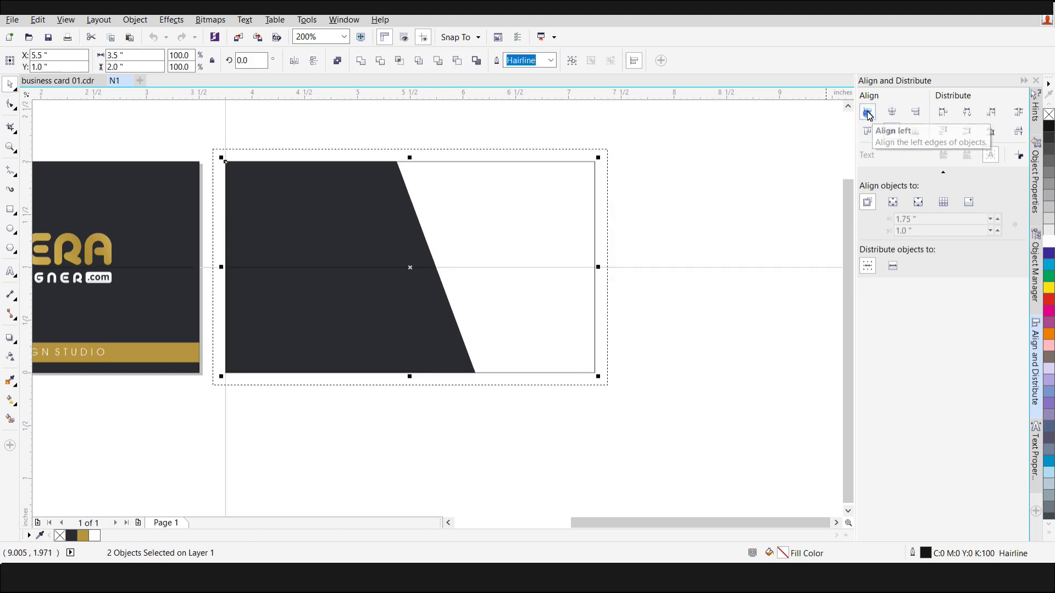
{"action": "left_click", "coordinate": [745, 158]}
{"action": "left_click", "coordinate": [403, 245]}
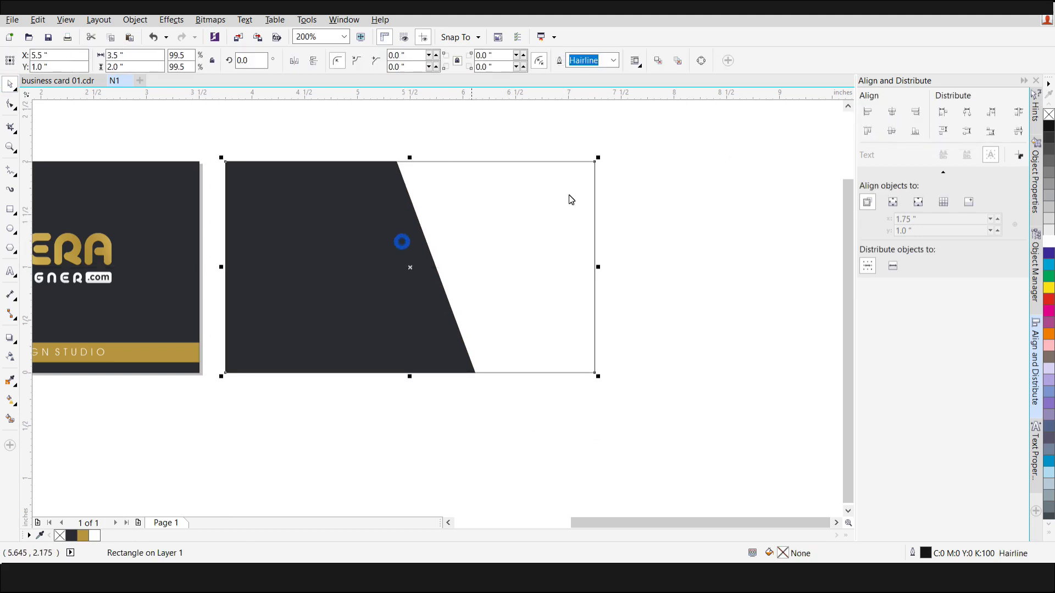
{"action": "left_click", "coordinate": [695, 351]}
Copy the name, job title, phone, e-mail and website block with its icons and divider lines onto the second card's dark shape.
{"action": "scroll", "coordinate": [548, 270], "scroll_direction": "down", "scroll_amount": 2}
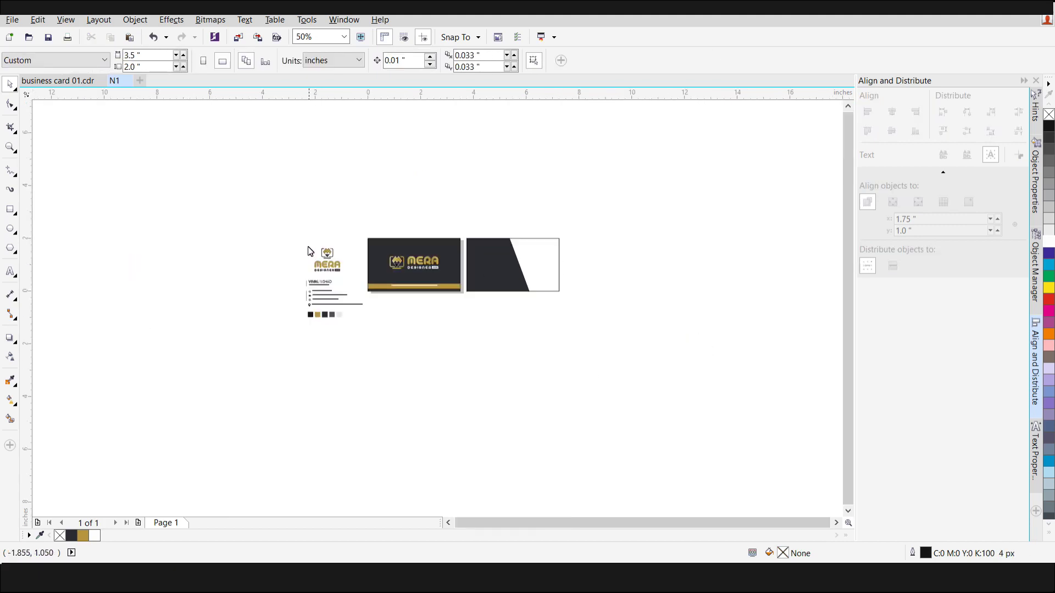
{"action": "scroll", "coordinate": [374, 276], "scroll_direction": "up", "scroll_amount": 1}
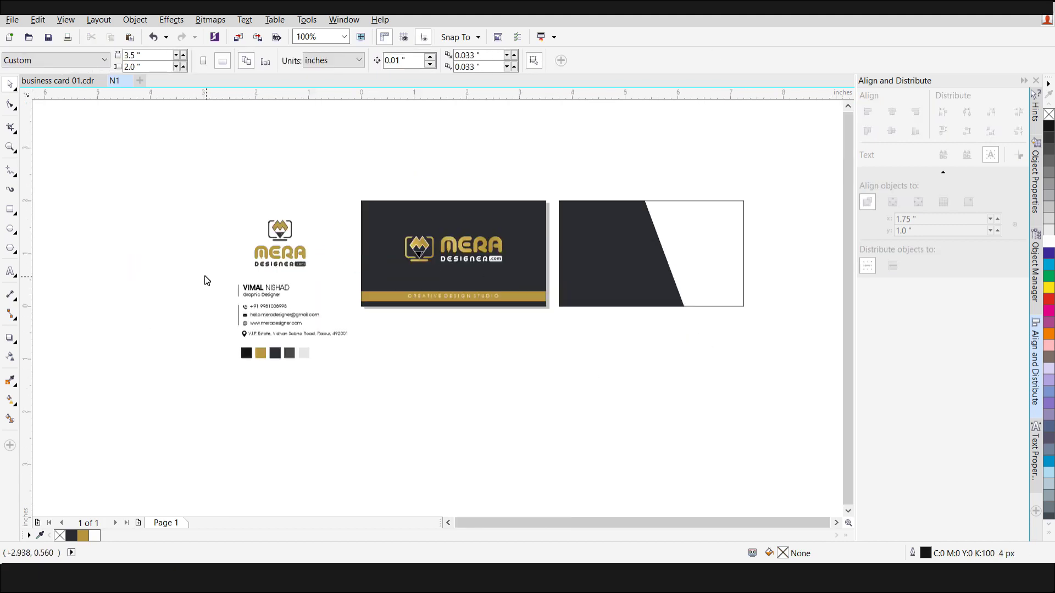
{"action": "left_click_drag", "start_coordinate": [251, 299], "coordinate": [367, 337]}
{"action": "left_click_drag", "start_coordinate": [266, 310], "coordinate": [605, 246]}
{"action": "scroll", "coordinate": [653, 255], "scroll_direction": "up", "scroll_amount": 1}
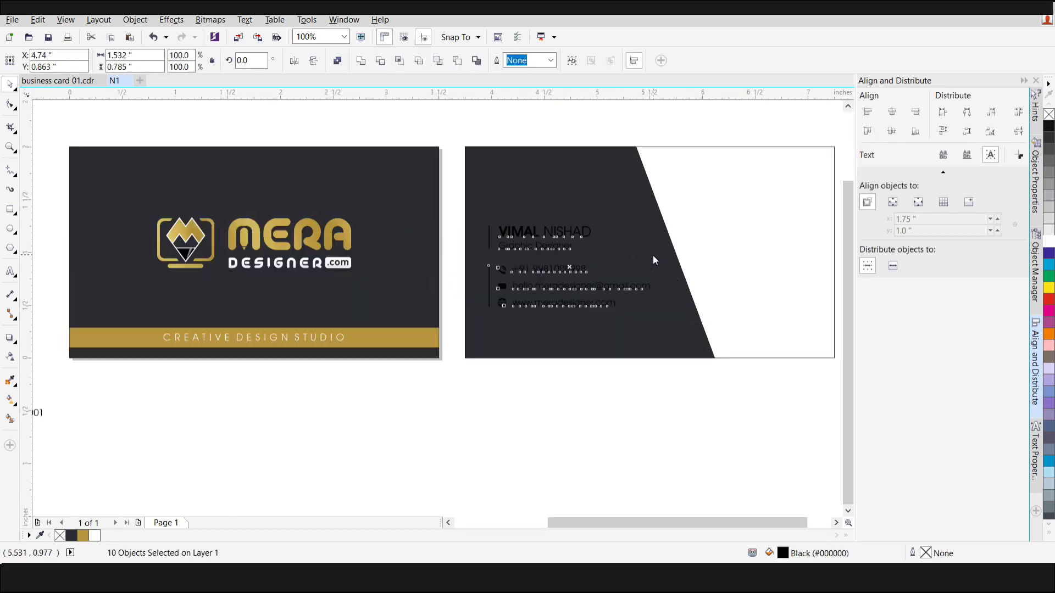
Fill the copied contact block with white and nudge it slightly right and down on the dark shape.
{"action": "left_click", "coordinate": [94, 533]}
{"action": "key", "text": "Right"}
{"action": "key", "text": "Right"}
{"action": "key", "text": "Right"}
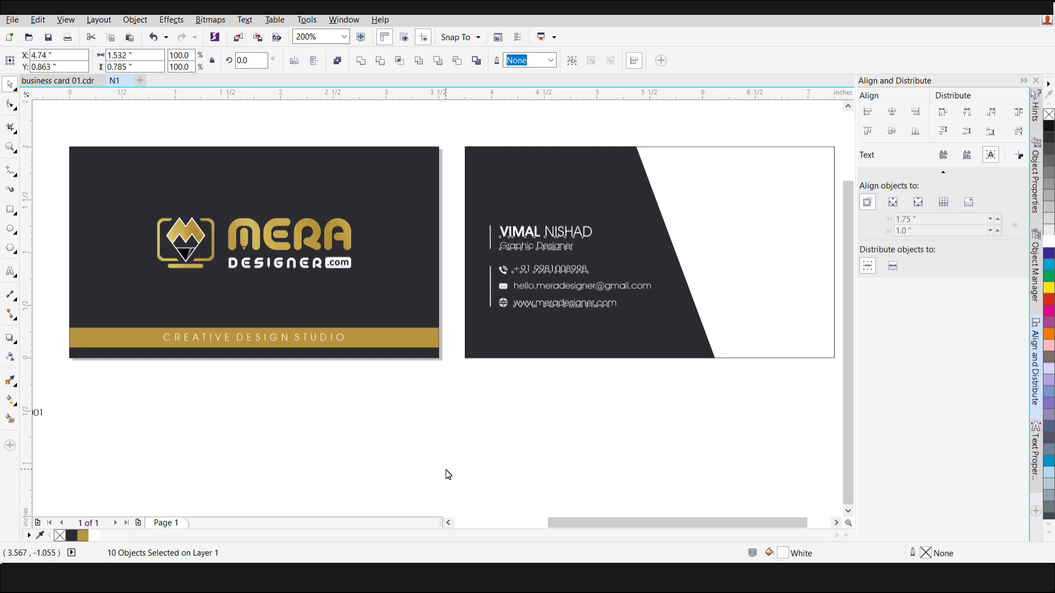
{"action": "key", "text": "Down"}
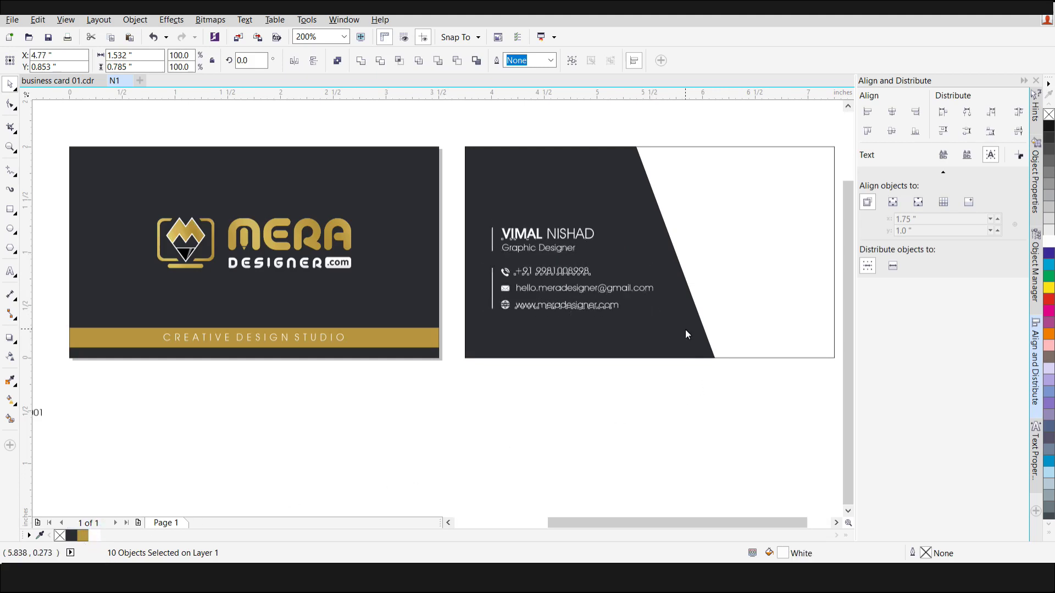
Shift both end nodes of the dark shape's slanted edge about 0.1 inch to the left.
{"action": "left_click", "coordinate": [673, 335]}
{"action": "left_click", "coordinate": [10, 105]}
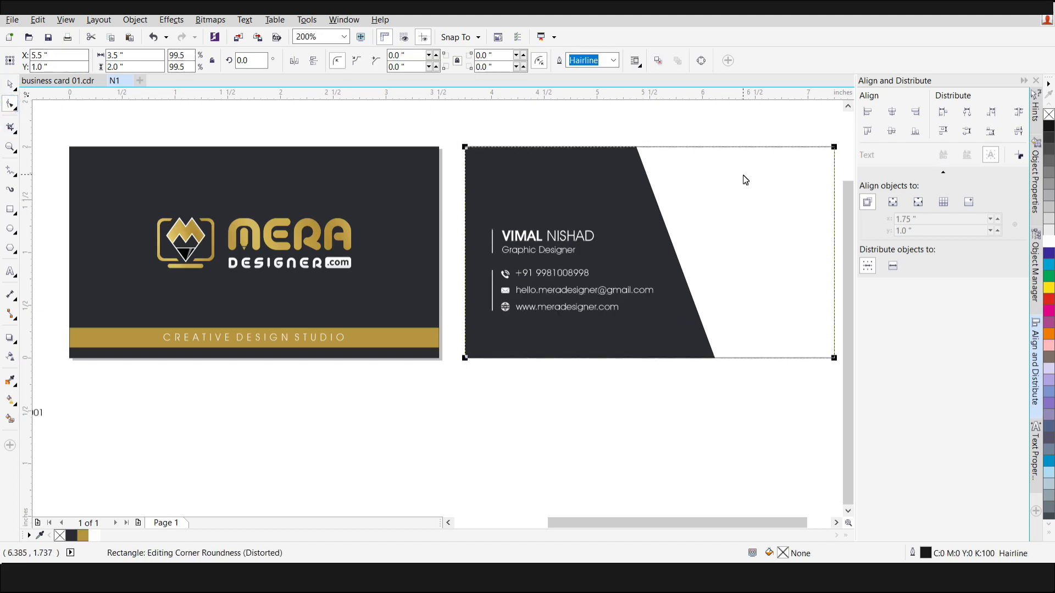
{"action": "key", "text": "ctrl+q"}
{"action": "left_click_drag", "start_coordinate": [583, 122], "coordinate": [755, 388]}
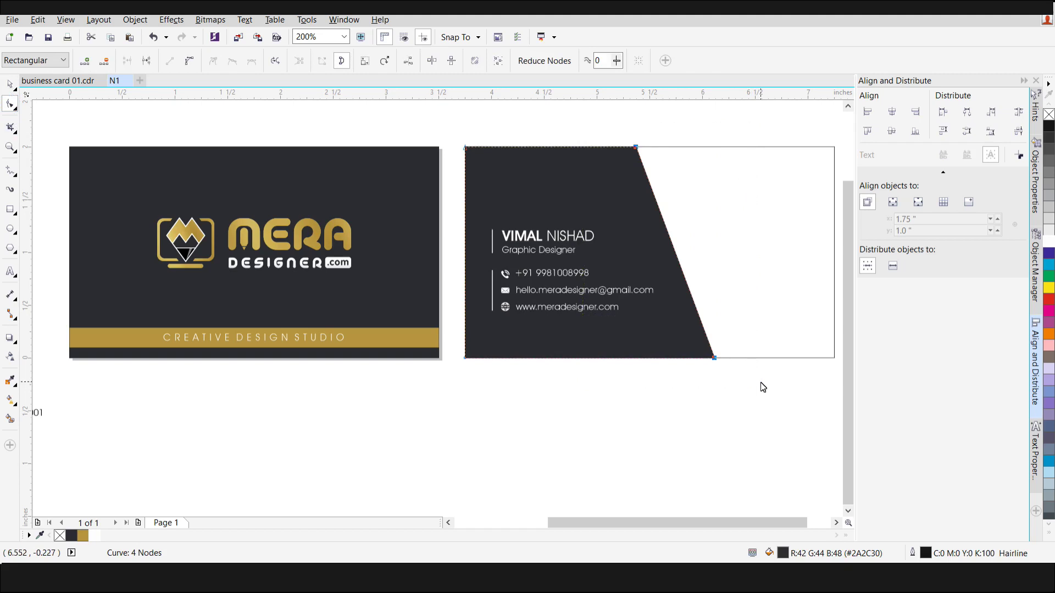
{"action": "key", "text": "Left"}
{"action": "key", "text": "Left"}
{"action": "key", "text": "Left"}
{"action": "key", "text": "Left"}
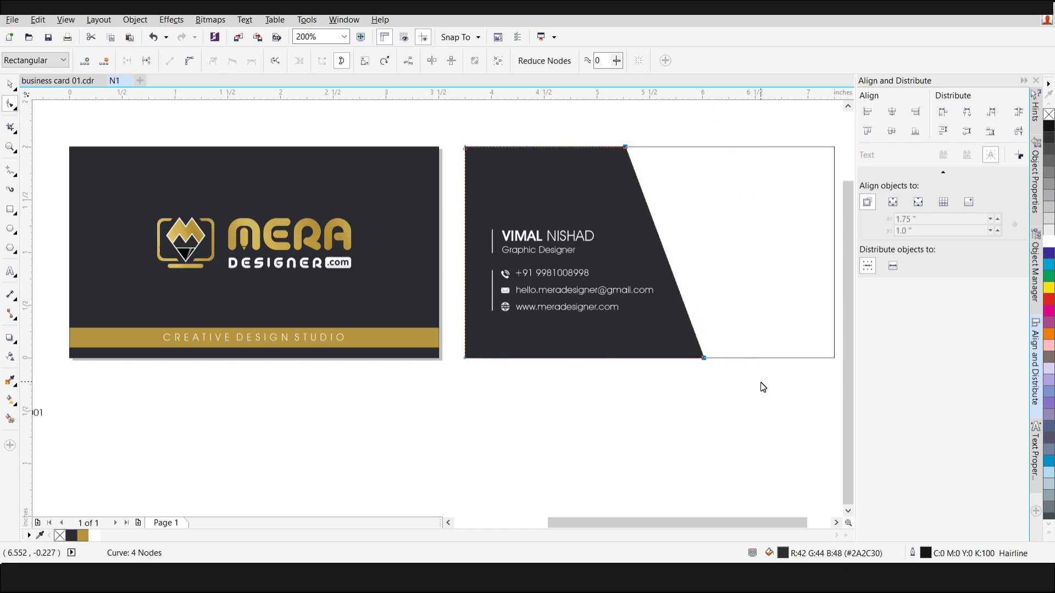
Recolour the contact icons and the two vertical divider lines with the gold swatch (C14 M28 Y80 K23).
{"action": "left_click", "coordinate": [12, 85]}
{"action": "left_click", "coordinate": [259, 435]}
{"action": "left_click_drag", "start_coordinate": [533, 392], "coordinate": [495, 264]}
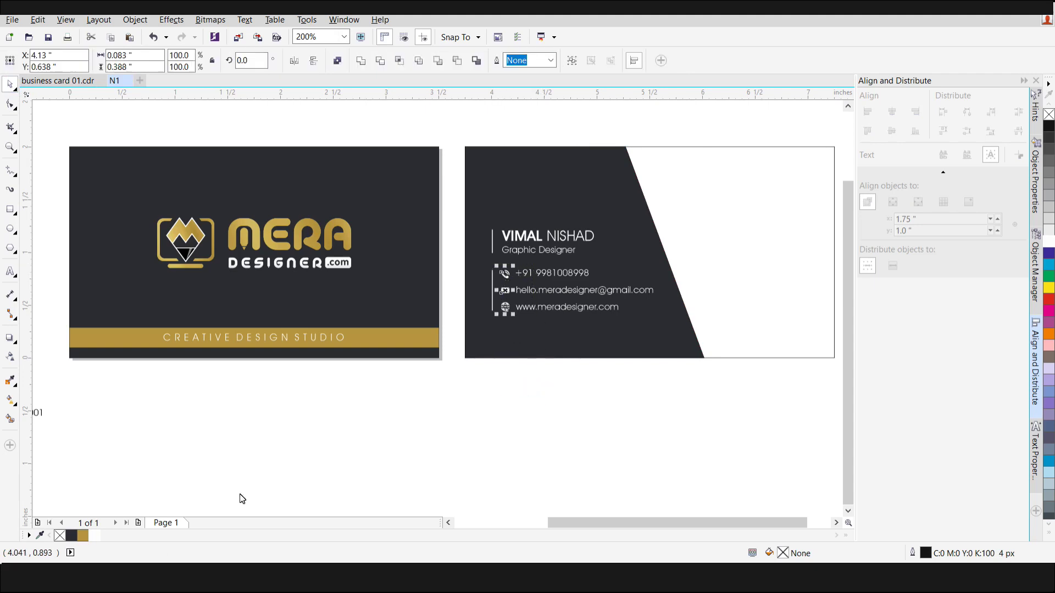
{"action": "left_click", "coordinate": [504, 445]}
{"action": "left_click_drag", "start_coordinate": [489, 413], "coordinate": [500, 212]}
{"action": "left_click", "coordinate": [88, 537]}
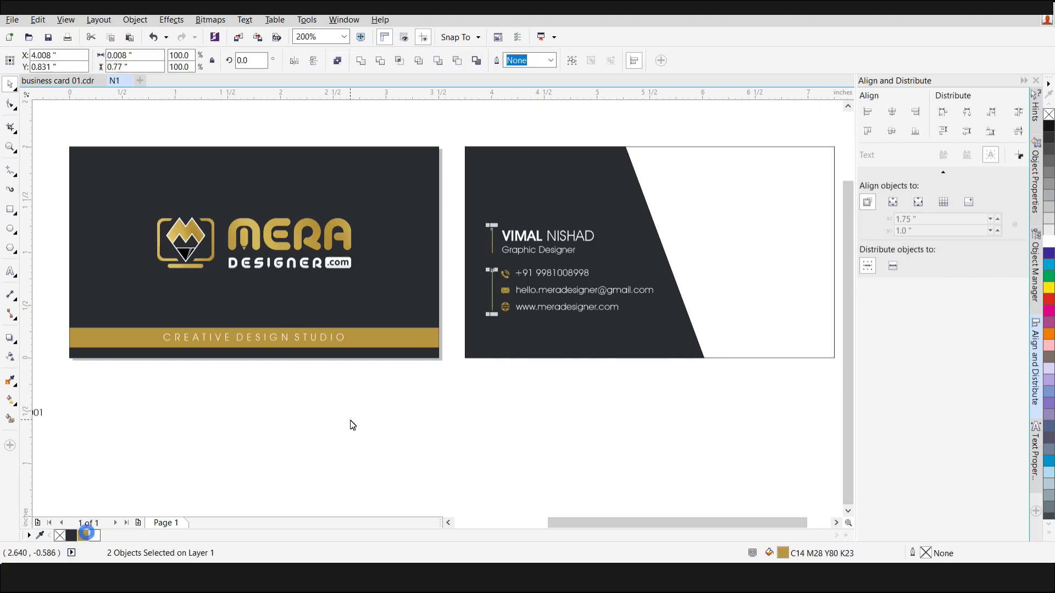
{"action": "left_click", "coordinate": [349, 424]}
Copy the gold strip from the front card onto the second card and centre it horizontally with that card.
{"action": "left_click_drag", "start_coordinate": [723, 521], "coordinate": [738, 522]}
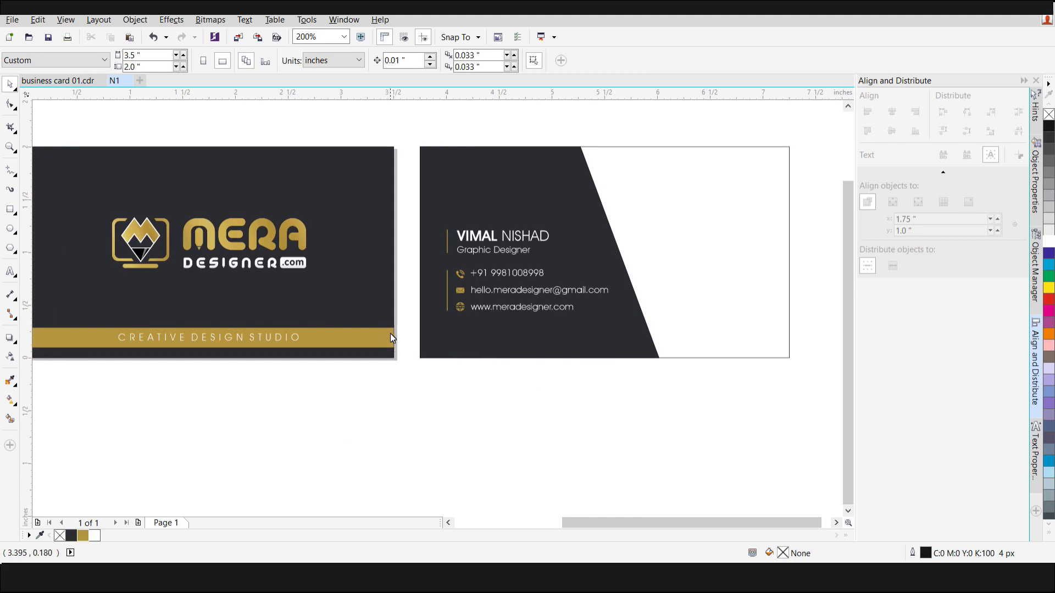
{"action": "left_click", "coordinate": [356, 338]}
{"action": "scroll", "coordinate": [345, 339], "scroll_direction": "down", "scroll_amount": 1}
{"action": "scroll", "coordinate": [345, 341], "scroll_direction": "up", "scroll_amount": 1}
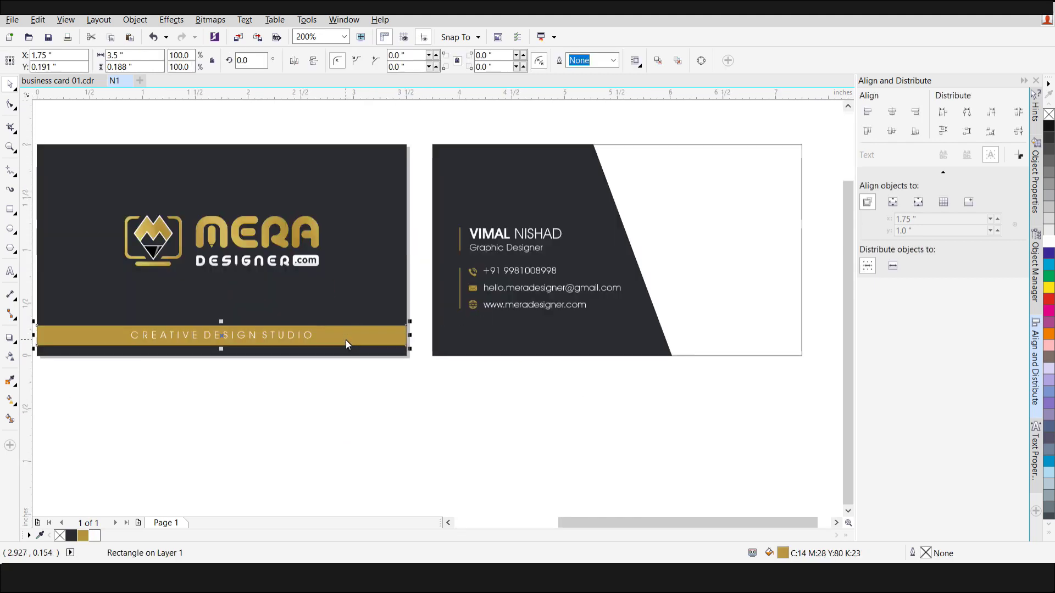
{"action": "left_click_drag", "start_coordinate": [345, 341], "coordinate": [744, 336]}
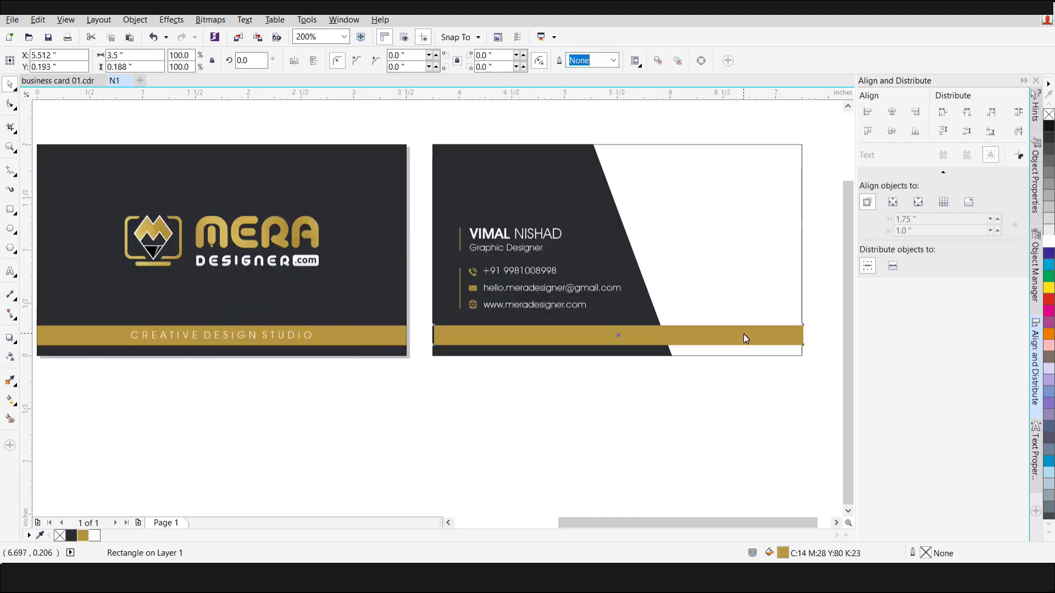
{"action": "left_click", "coordinate": [780, 297], "text": "shift"}
{"action": "left_click", "coordinate": [890, 113]}
{"action": "left_click", "coordinate": [636, 444]}
Align the second card's gold strip with the front card's strip by their vertical centres.
{"action": "left_click", "coordinate": [490, 333]}
{"action": "left_click", "coordinate": [384, 332], "text": "shift"}
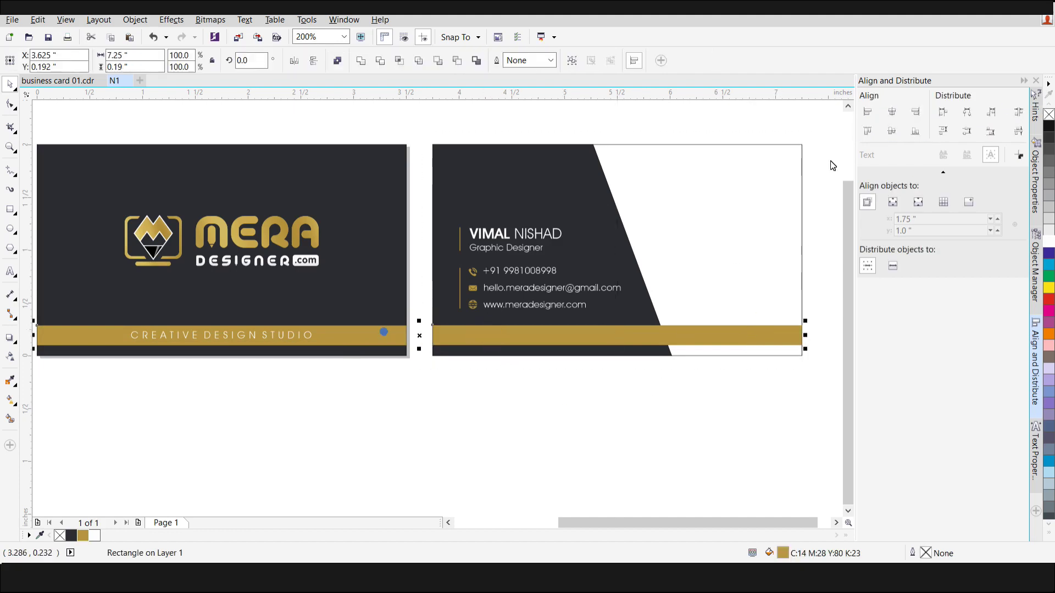
{"action": "left_click", "coordinate": [891, 130]}
{"action": "left_click", "coordinate": [544, 467]}
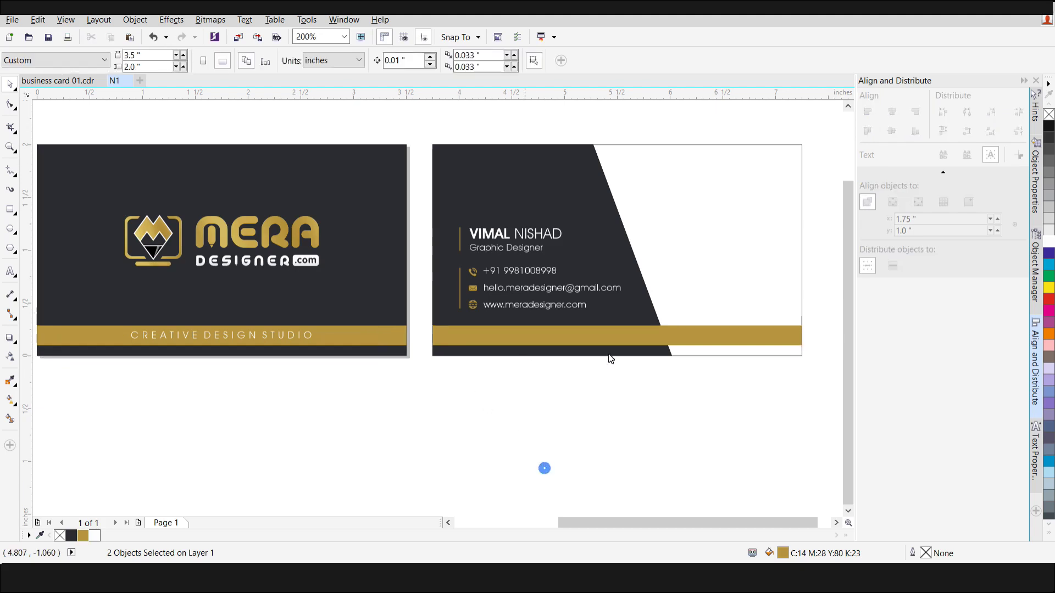
Convert the second card's gold strip to curves and nudge its lower-left node about 0.12 inch right to slant that end.
{"action": "left_click", "coordinate": [572, 339]}
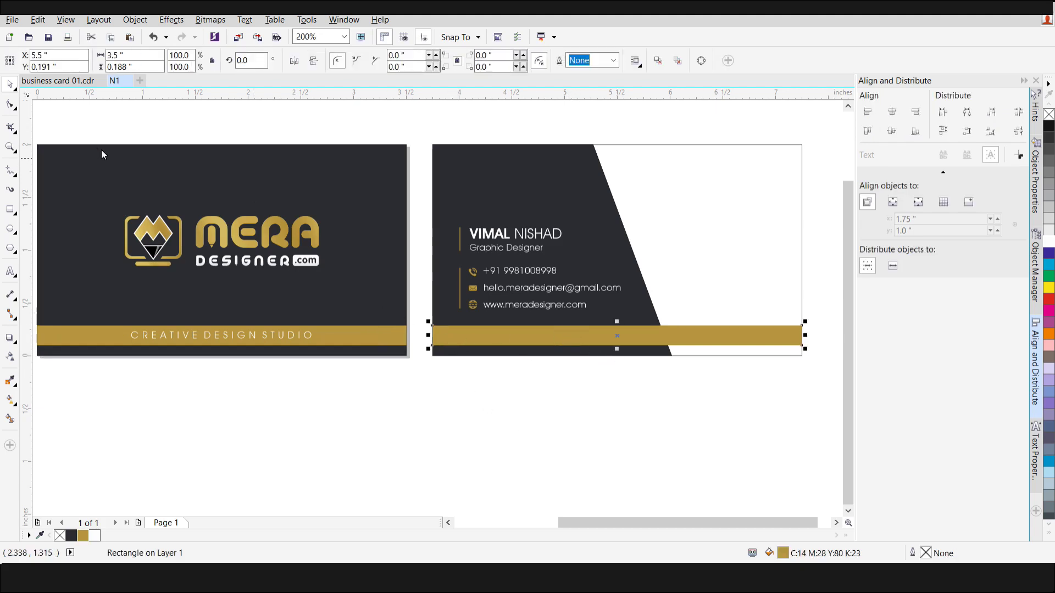
{"action": "left_click", "coordinate": [9, 107]}
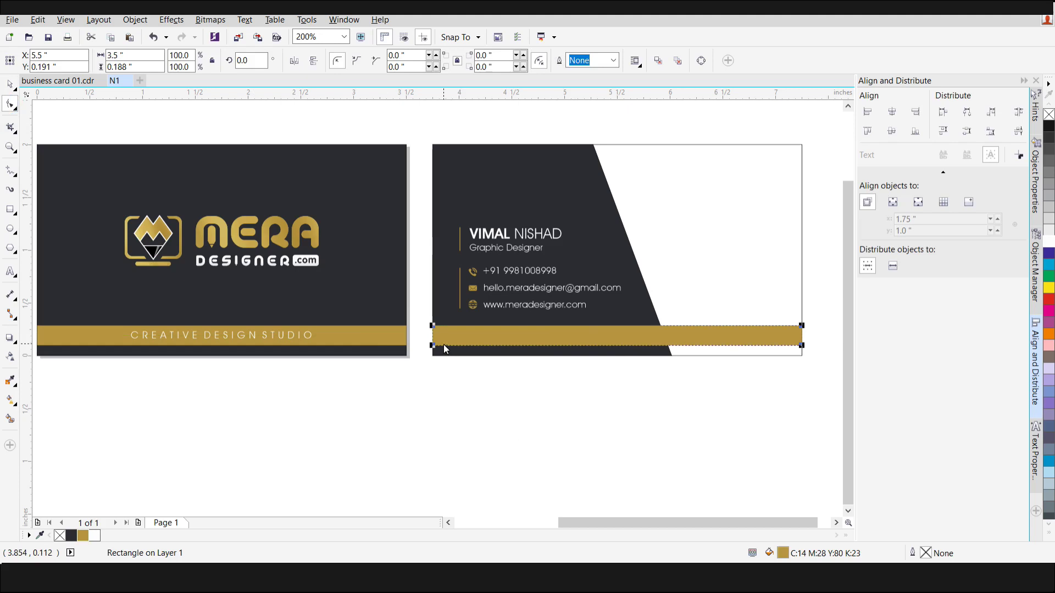
{"action": "scroll", "coordinate": [443, 345], "scroll_direction": "up", "scroll_amount": 2}
{"action": "key", "text": "ctrl+q"}
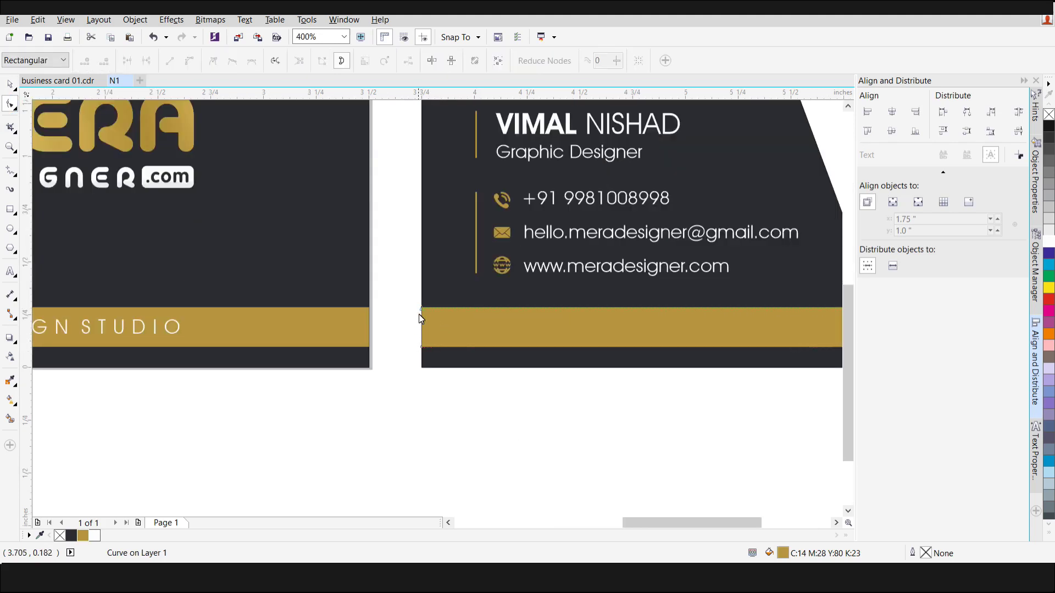
{"action": "left_click_drag", "start_coordinate": [404, 335], "coordinate": [501, 373]}
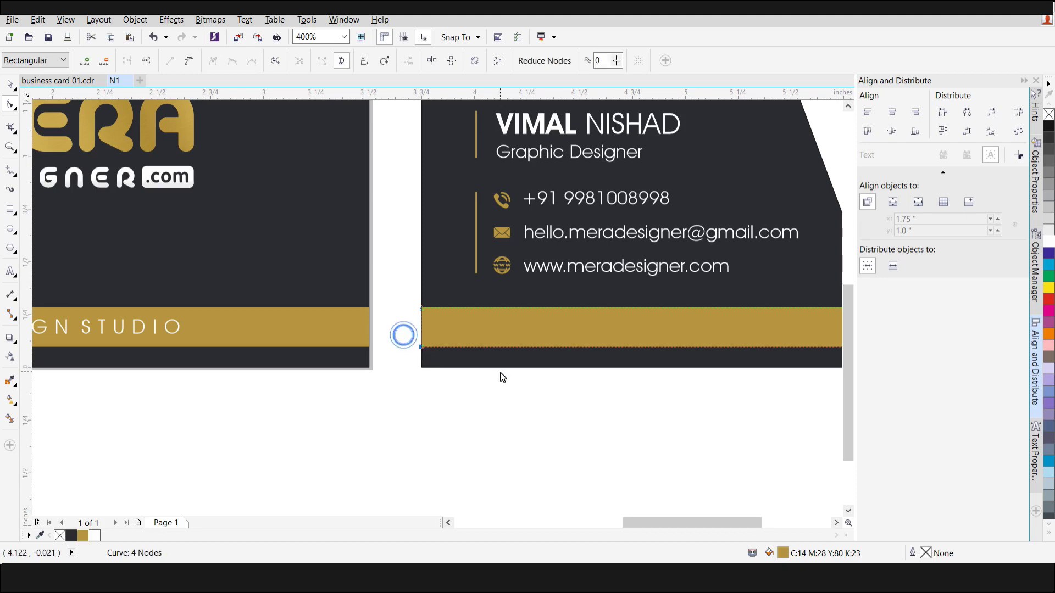
{"action": "key", "text": "Right"}
{"action": "key", "text": "Right"}
{"action": "key", "text": "Right"}
{"action": "key", "text": "Right"}
{"action": "key", "text": "Right"}
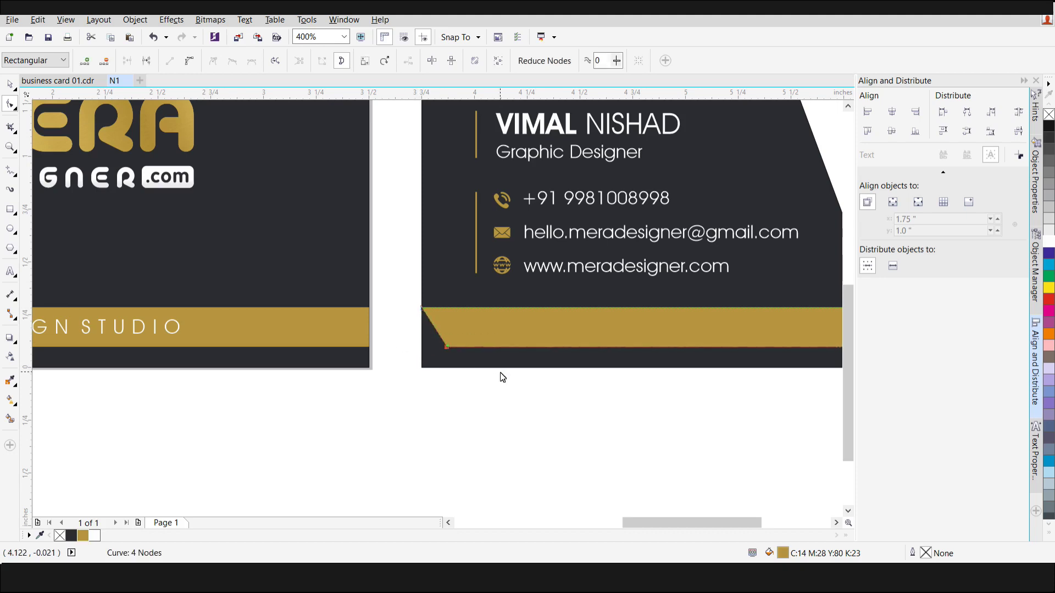
Shorten the second card's gold strip to about 2.64 inches by moving its slanted left end right, and make that slant steeper.
{"action": "scroll", "coordinate": [327, 337], "scroll_direction": "down", "scroll_amount": 1}
{"action": "left_click_drag", "start_coordinate": [346, 305], "coordinate": [452, 371]}
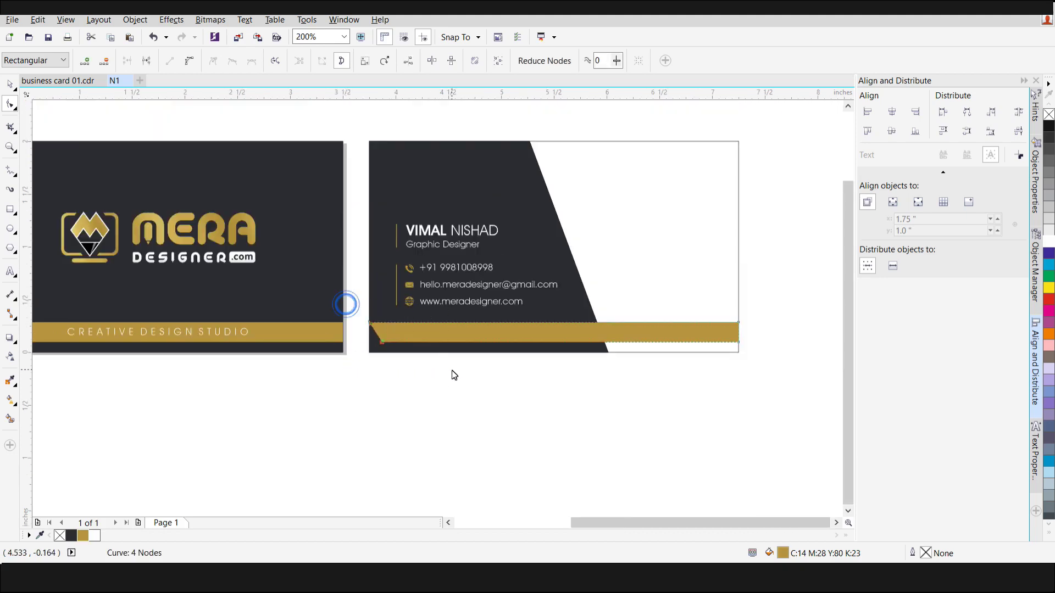
{"action": "key", "text": "Right"}
{"action": "key", "text": "Right"}
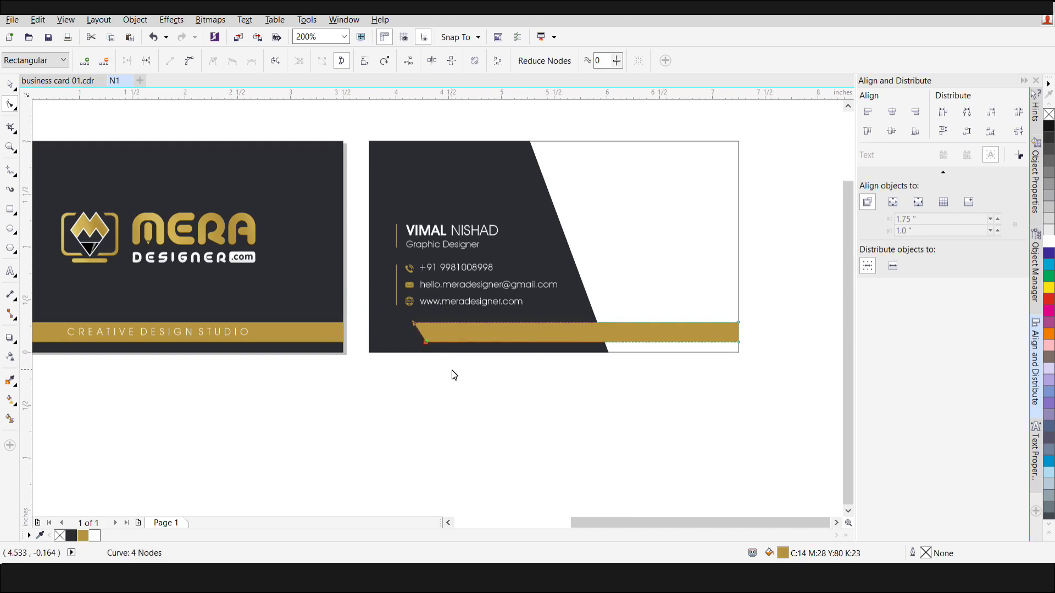
{"action": "key", "text": "Right"}
{"action": "key", "text": "Right"}
{"action": "key", "text": "Right"}
{"action": "key", "text": "Right"}
{"action": "key", "text": "Right"}
{"action": "key", "text": "Left"}
{"action": "scroll", "coordinate": [565, 362], "scroll_direction": "up", "scroll_amount": 1}
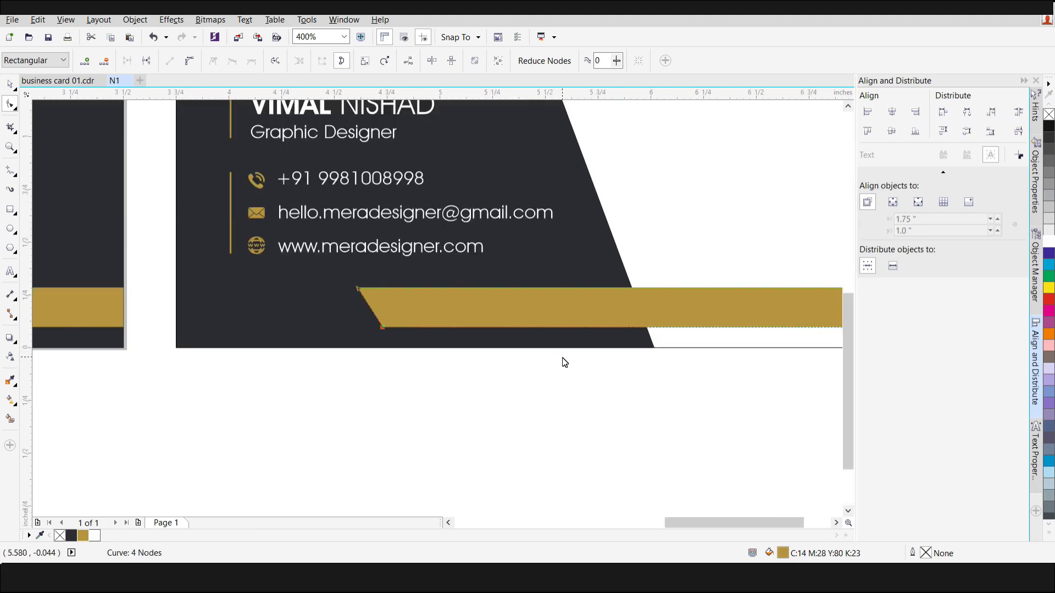
{"action": "left_click_drag", "start_coordinate": [331, 310], "coordinate": [424, 367]}
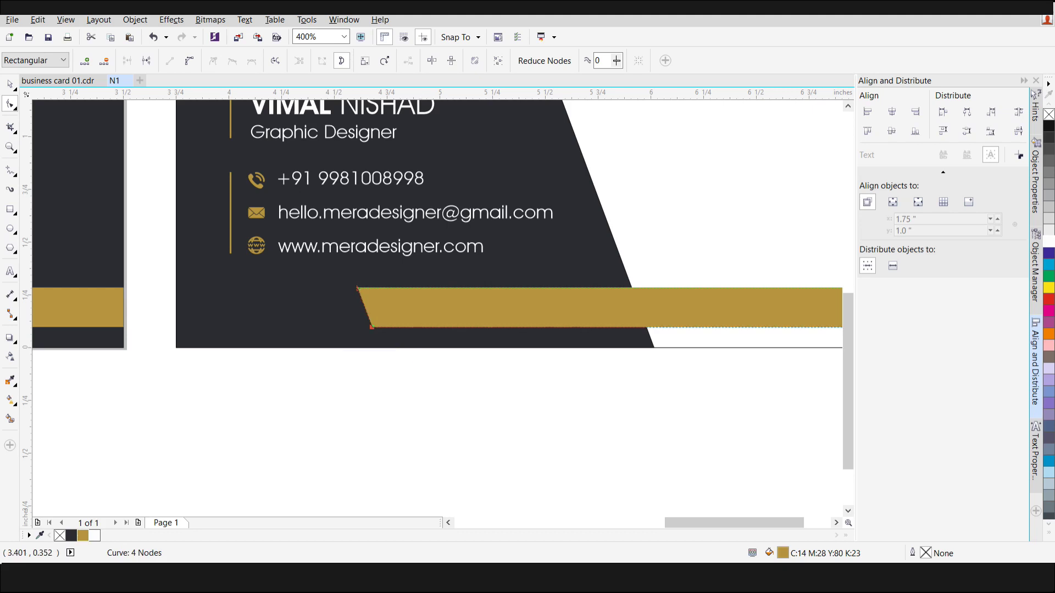
Duplicate the second card's gold strip, mirror the copy horizontally and vertically, and place it left of the original with parallel slanted ends.
{"action": "left_click", "coordinate": [10, 86]}
{"action": "scroll", "coordinate": [462, 318], "scroll_direction": "down", "scroll_amount": 1}
{"action": "scroll", "coordinate": [438, 320], "scroll_direction": "up", "scroll_amount": 1}
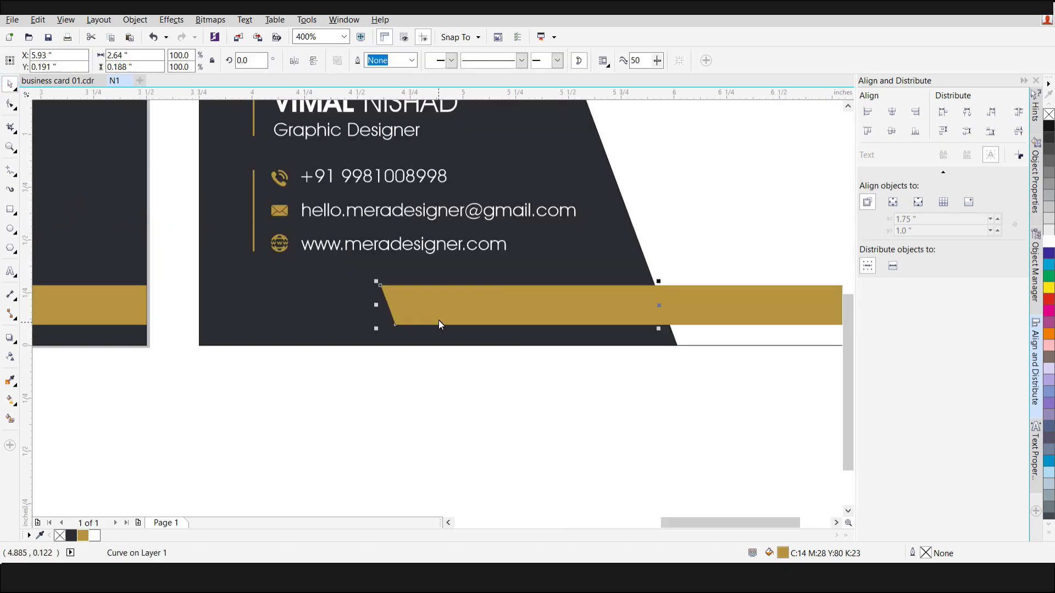
{"action": "left_click_drag", "start_coordinate": [474, 304], "coordinate": [323, 313]}
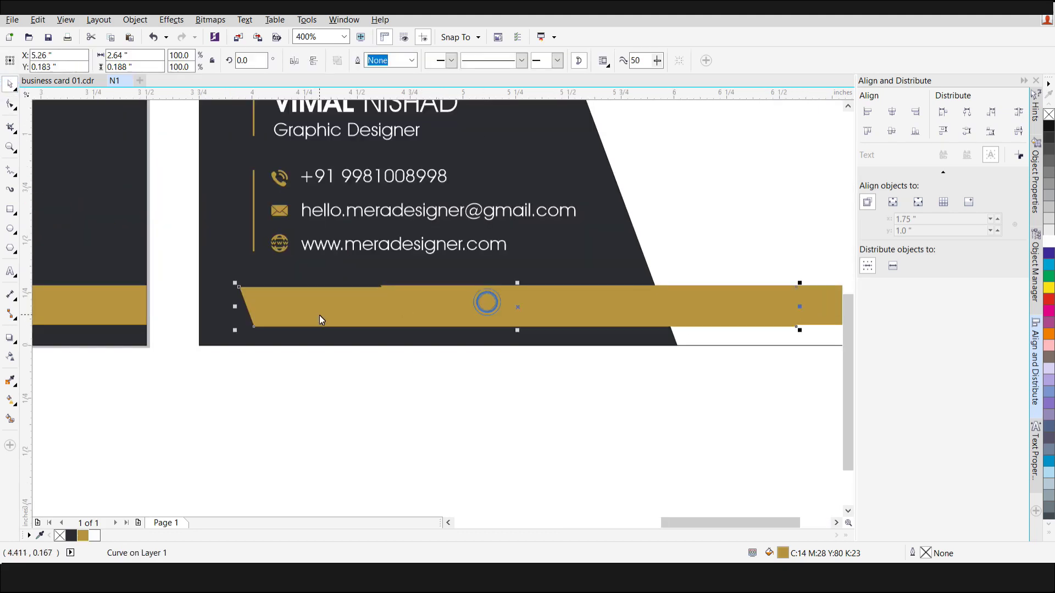
{"action": "left_click", "coordinate": [294, 61]}
{"action": "left_click", "coordinate": [314, 61]}
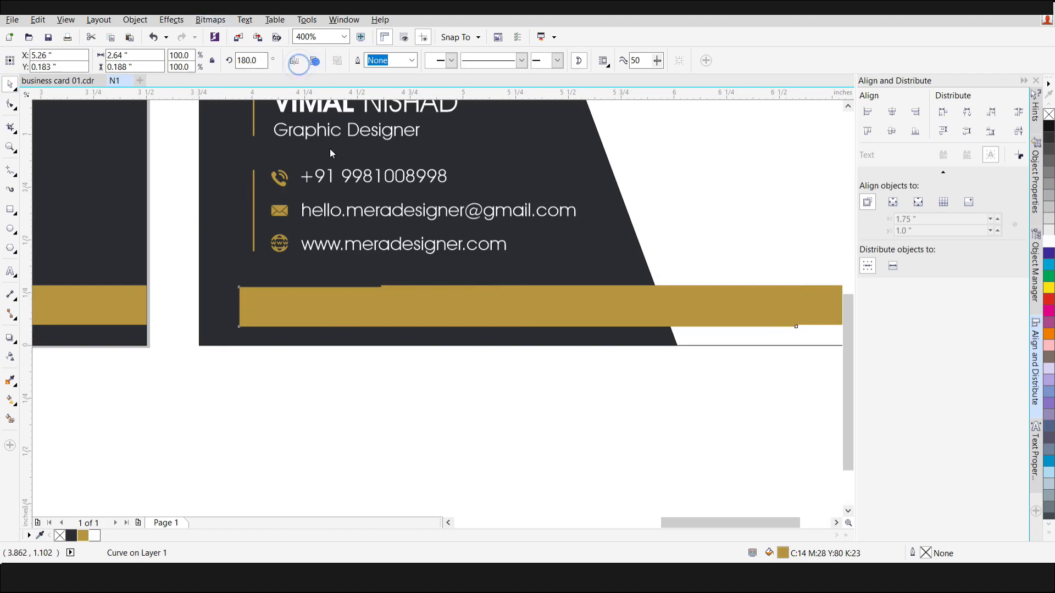
{"action": "left_click_drag", "start_coordinate": [665, 310], "coordinate": [320, 312]}
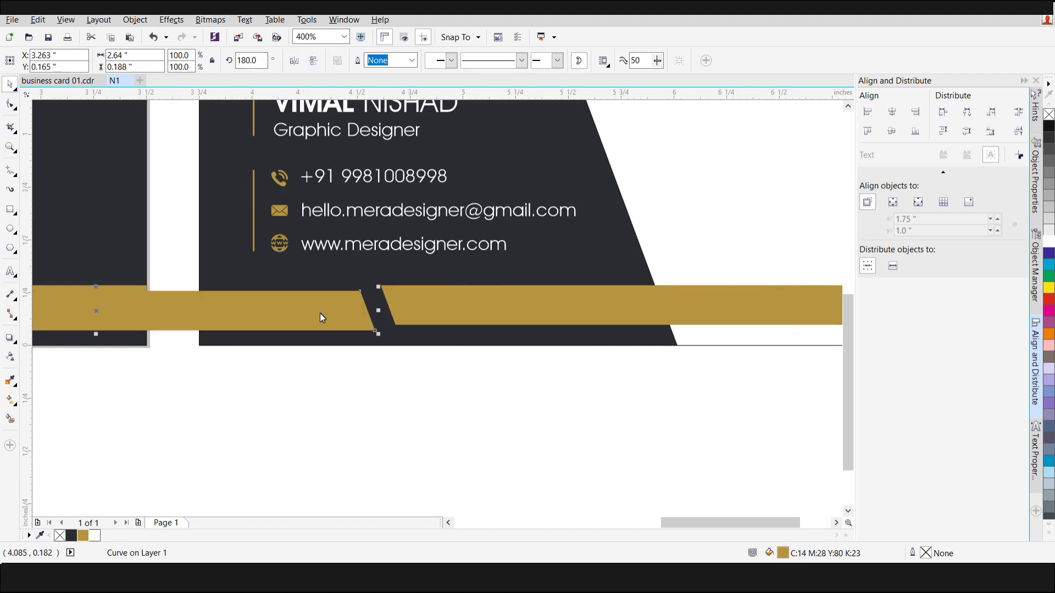
Narrow the slanted gap between the two gold strip pieces and align them by their vertical centres.
{"action": "left_click_drag", "start_coordinate": [325, 314], "coordinate": [362, 305]}
{"action": "left_click", "coordinate": [445, 307], "text": "shift"}
{"action": "left_click", "coordinate": [890, 131]}
{"action": "left_click", "coordinate": [626, 450]}
{"action": "left_click", "coordinate": [337, 315]}
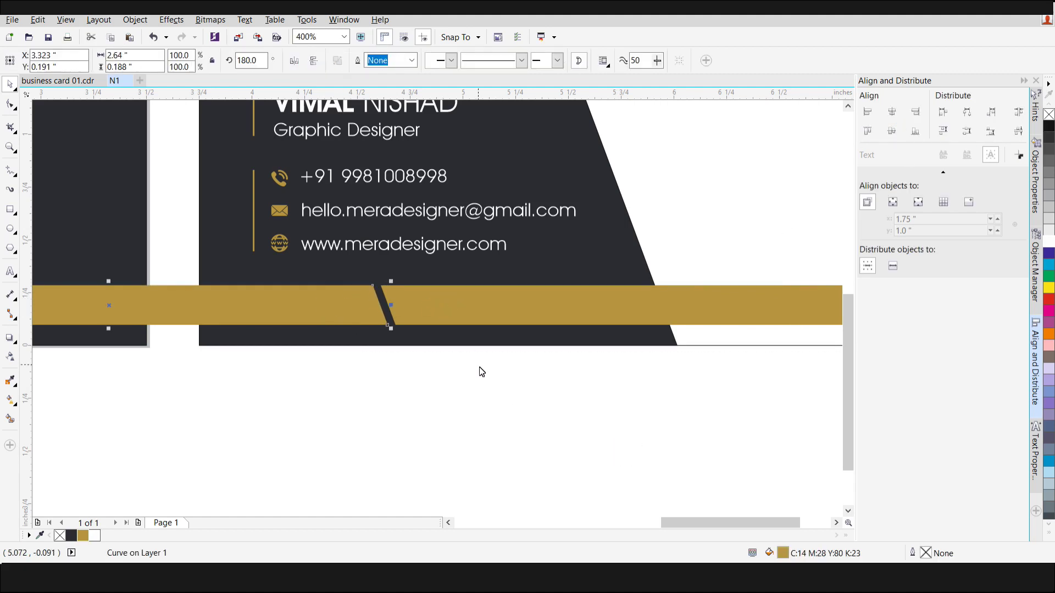
Shorten the mirrored gold piece to about 0.89 inch by moving its left end nodes to the second card's left edge.
{"action": "scroll", "coordinate": [480, 369], "scroll_direction": "down", "scroll_amount": 2}
{"action": "scroll", "coordinate": [422, 368], "scroll_direction": "down", "scroll_amount": 1}
{"action": "scroll", "coordinate": [375, 360], "scroll_direction": "up", "scroll_amount": 1}
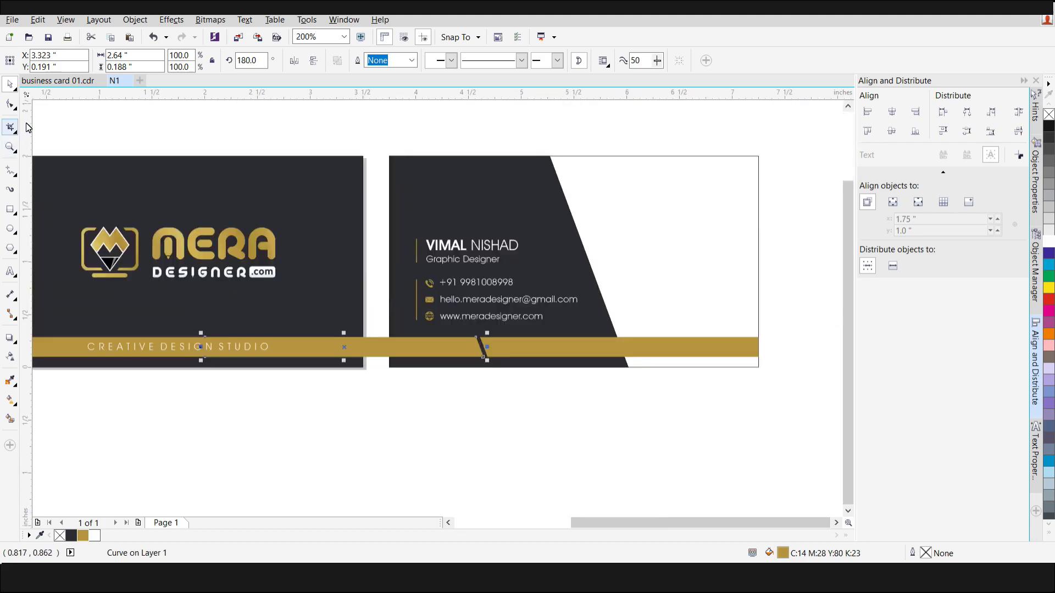
{"action": "left_click", "coordinate": [10, 106]}
{"action": "left_click", "coordinate": [174, 296]}
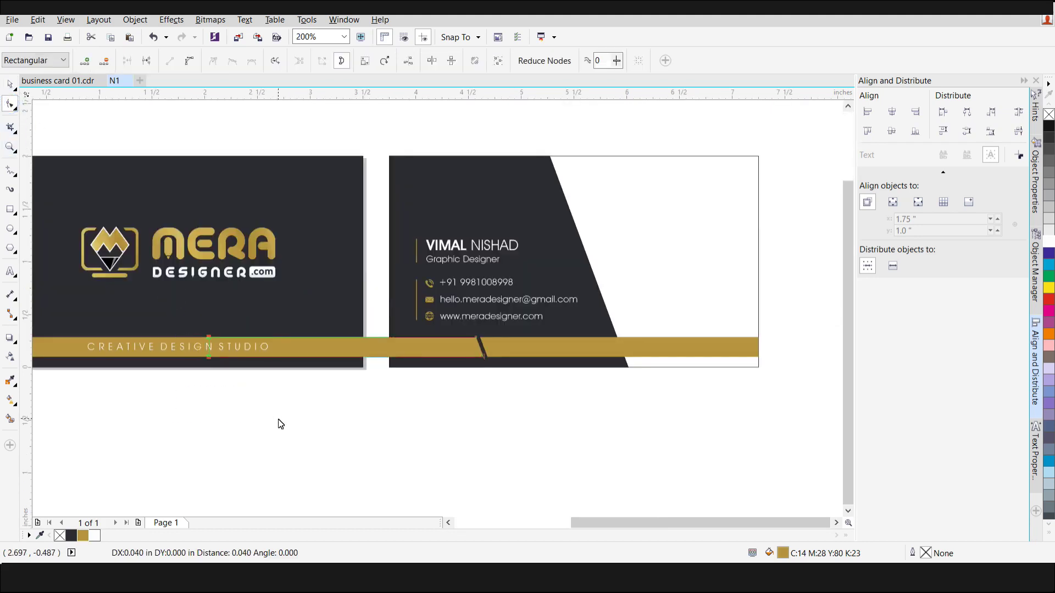
{"action": "mouse_move", "coordinate": [423, 356]}
{"action": "left_mouse_down"}
{"action": "mouse_move", "coordinate": [361, 354]}
{"action": "mouse_move", "coordinate": [433, 357]}
{"action": "mouse_move", "coordinate": [316, 364]}
{"action": "mouse_move", "coordinate": [384, 376]}
{"action": "mouse_move", "coordinate": [409, 365]}
{"action": "left_mouse_up"}
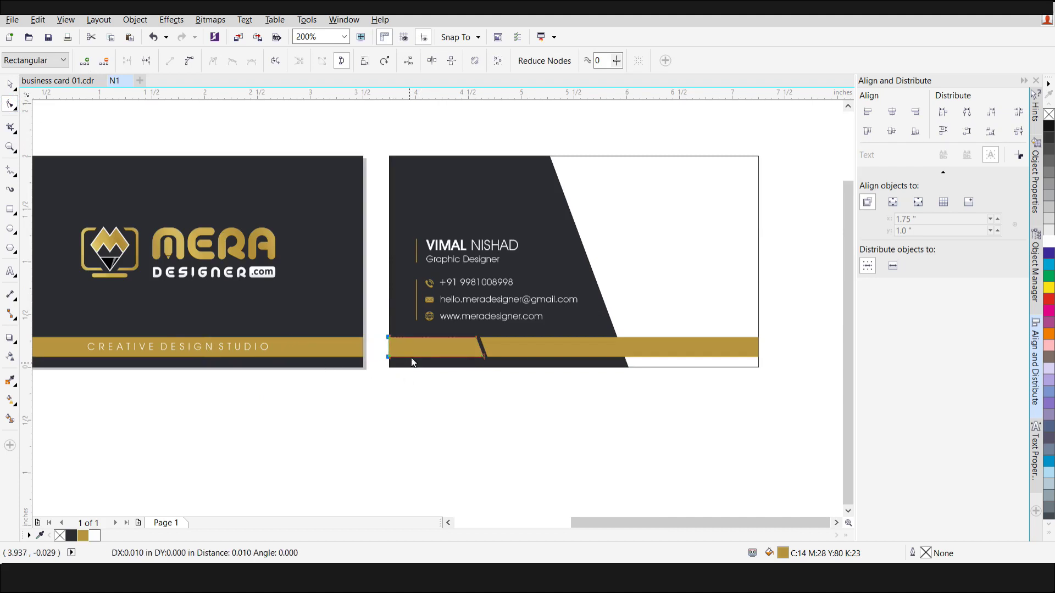
Align the left edge of the short gold piece with the left edge of the second card's dark shape.
{"action": "scroll", "coordinate": [414, 352], "scroll_direction": "up", "scroll_amount": 2}
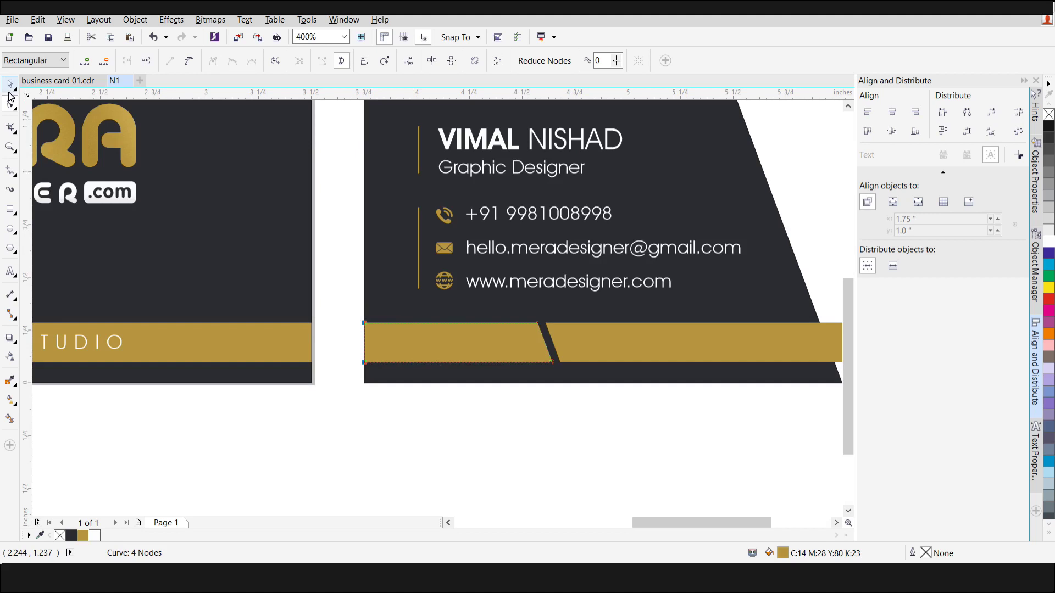
{"action": "key", "text": "space"}
{"action": "left_click", "coordinate": [391, 295], "text": "shift"}
{"action": "left_click", "coordinate": [866, 113]}
{"action": "left_click", "coordinate": [480, 459]}
{"action": "left_click", "coordinate": [468, 353]}
Sample the dark grey sample square and fill the short strip piece with that 70% Black (#4D4D4D).
{"action": "scroll", "coordinate": [440, 328], "scroll_direction": "down", "scroll_amount": 2}
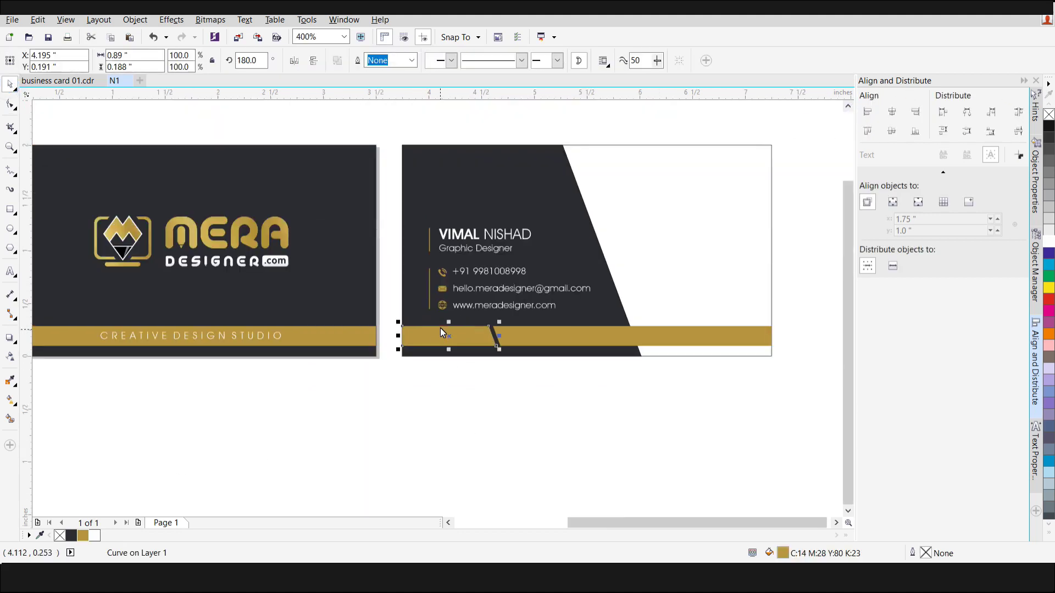
{"action": "scroll", "coordinate": [360, 368], "scroll_direction": "down", "scroll_amount": 3}
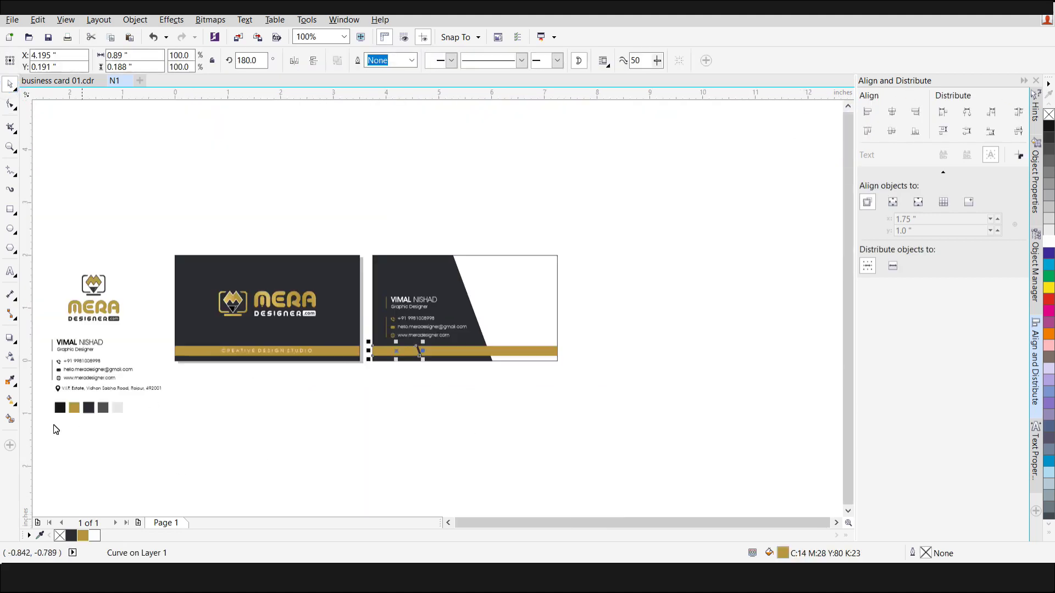
{"action": "left_click", "coordinate": [9, 379]}
{"action": "left_click", "coordinate": [104, 413]}
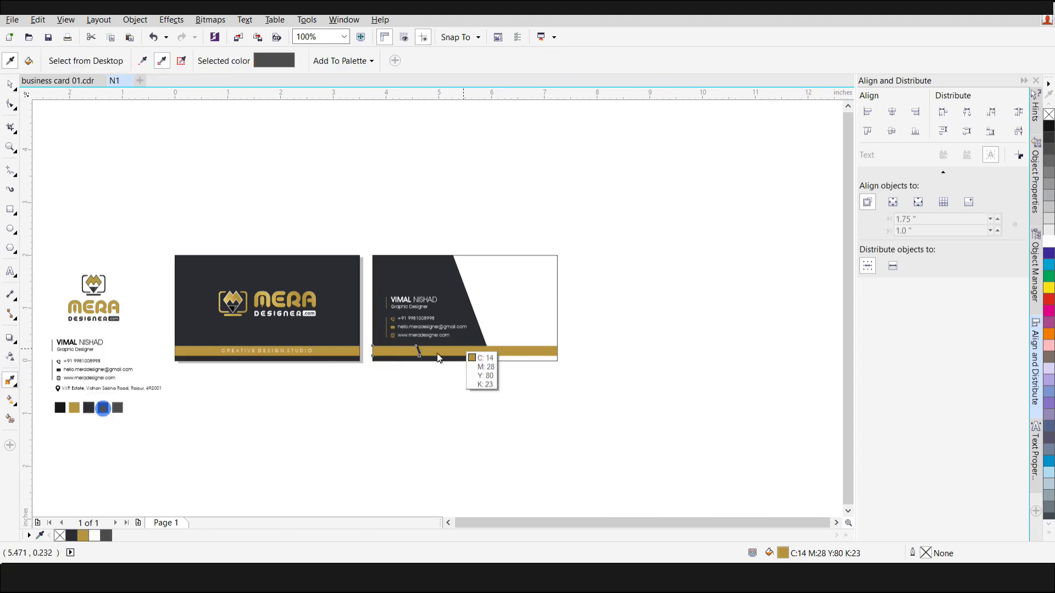
{"action": "scroll", "coordinate": [395, 357], "scroll_direction": "up", "scroll_amount": 4}
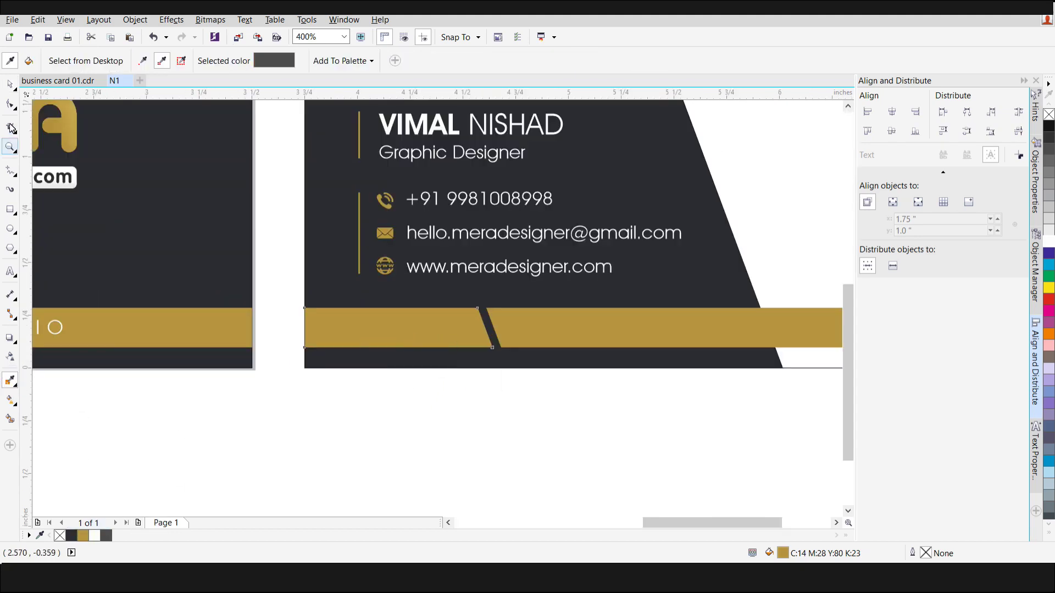
{"action": "left_click", "coordinate": [10, 84]}
{"action": "left_click", "coordinate": [105, 536]}
{"action": "left_click", "coordinate": [109, 536]}
{"action": "left_click", "coordinate": [306, 455]}
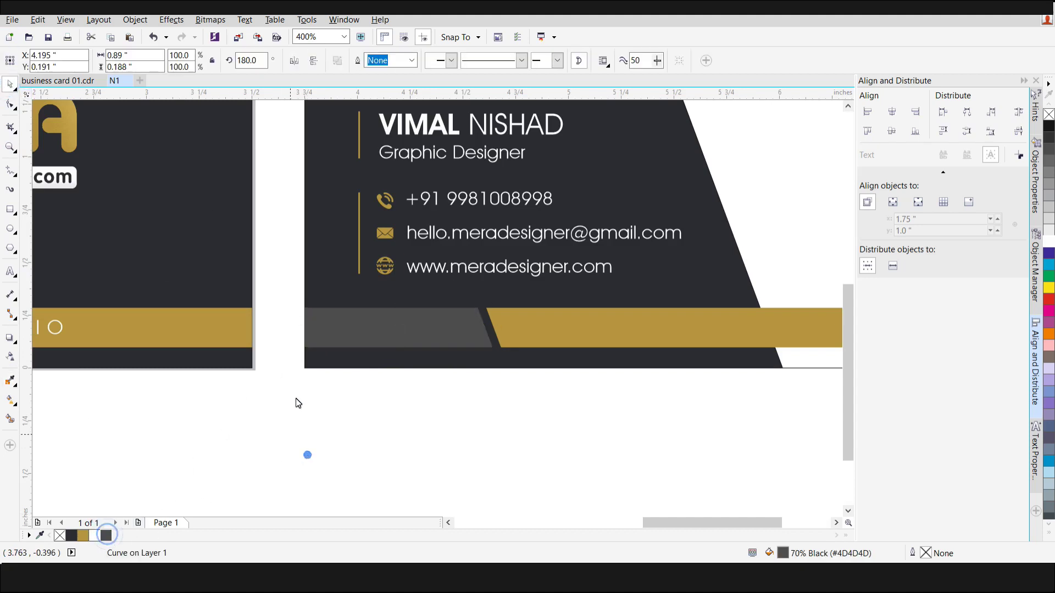
Duplicate the grey strip piece and shift the copy about 0.16 inch left.
{"action": "scroll", "coordinate": [303, 381], "scroll_direction": "down", "scroll_amount": 2}
{"action": "scroll", "coordinate": [339, 369], "scroll_direction": "up", "scroll_amount": 2}
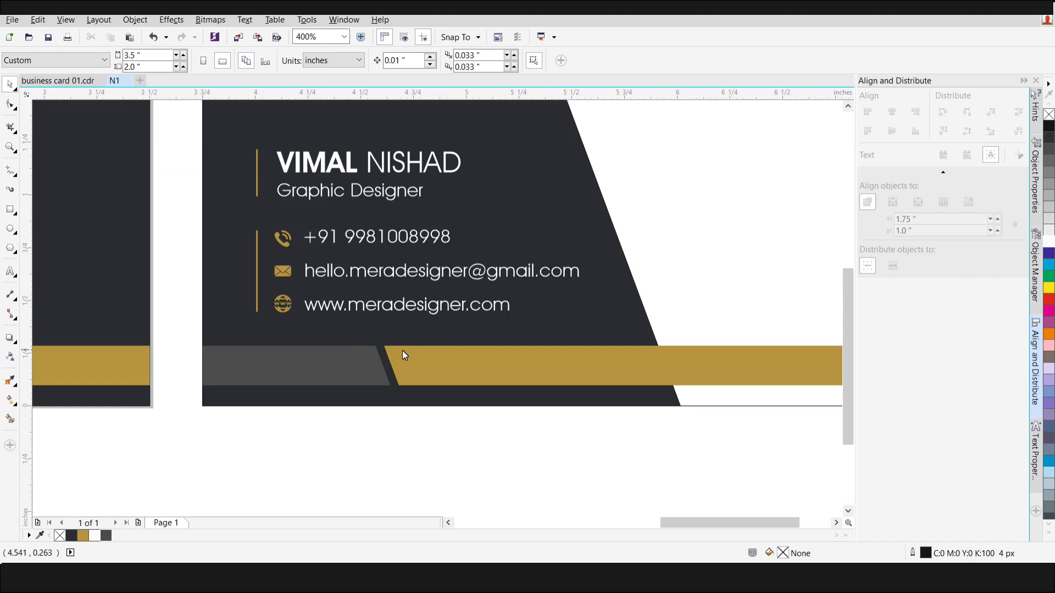
{"action": "scroll", "coordinate": [385, 353], "scroll_direction": "down", "scroll_amount": 2}
{"action": "scroll", "coordinate": [355, 351], "scroll_direction": "up", "scroll_amount": 2}
{"action": "left_click", "coordinate": [370, 362]}
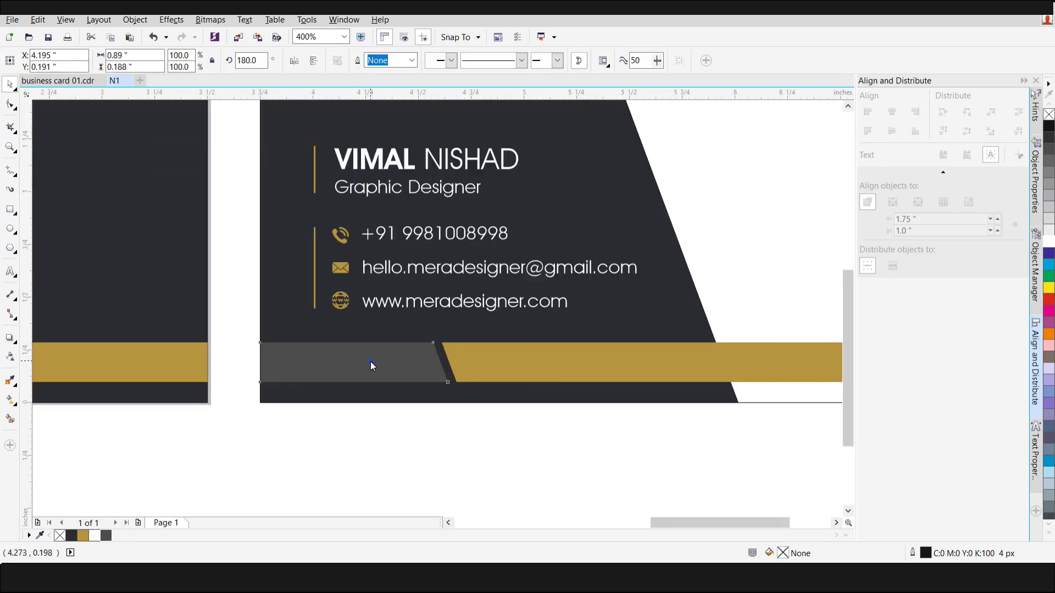
{"action": "key", "text": "ctrl+d"}
{"action": "left_click_drag", "start_coordinate": [407, 355], "coordinate": [357, 355]}
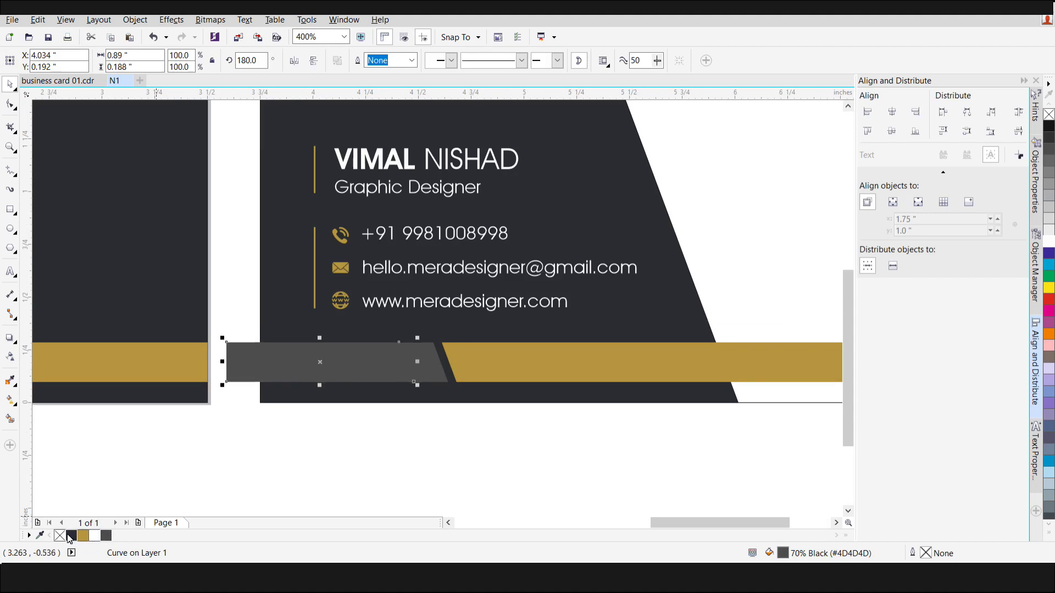
Fill the copied strip piece with 90% black (C0 M0 Y0 K90) and nudge it 0.03 inch right.
{"action": "left_click", "coordinate": [1048, 141]}
{"action": "key", "text": "Right"}
{"action": "left_click", "coordinate": [1049, 129]}
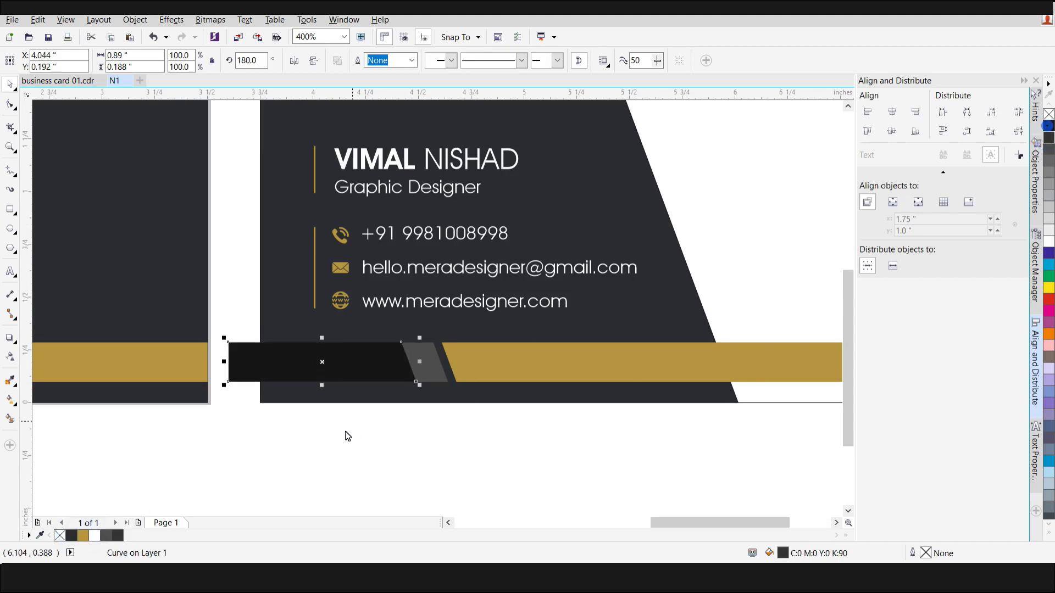
{"action": "left_click", "coordinate": [1049, 144]}
{"action": "key", "text": "Right"}
{"action": "key", "text": "Right"}
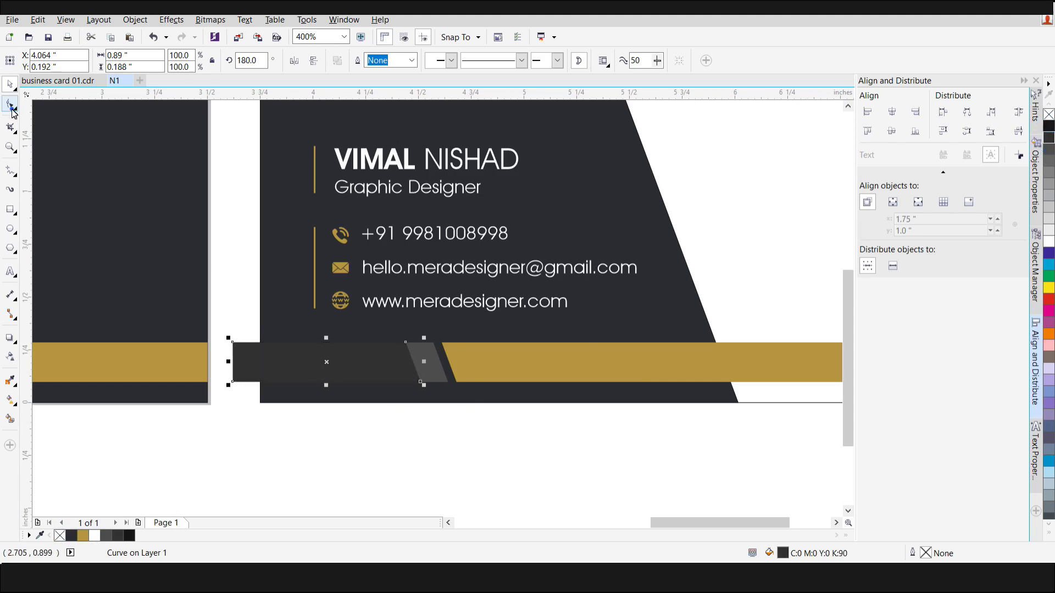
Shorten the 90% black piece to about 0.76 inch by nudging its left end nodes right to the card's left edge.
{"action": "left_click", "coordinate": [10, 105]}
{"action": "left_click_drag", "start_coordinate": [221, 330], "coordinate": [289, 438]}
{"action": "key", "text": "Right"}
{"action": "key", "text": "Right"}
{"action": "key", "text": "Right"}
{"action": "key", "text": "Right"}
{"action": "key", "text": "Right"}
{"action": "key", "text": "Right"}
{"action": "key", "text": "Right"}
{"action": "key", "text": "Right"}
{"action": "key", "text": "Right"}
{"action": "key", "text": "Right"}
{"action": "key", "text": "Right"}
{"action": "key", "text": "Right"}
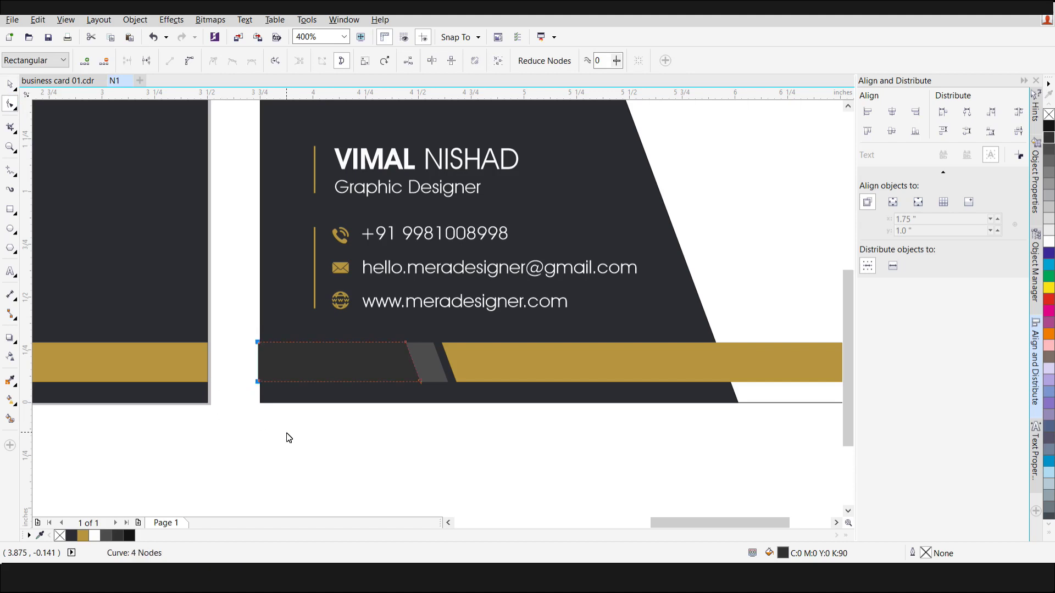
Align the left edge of the 90% black piece with the second card's dark shape.
{"action": "left_click", "coordinate": [11, 85]}
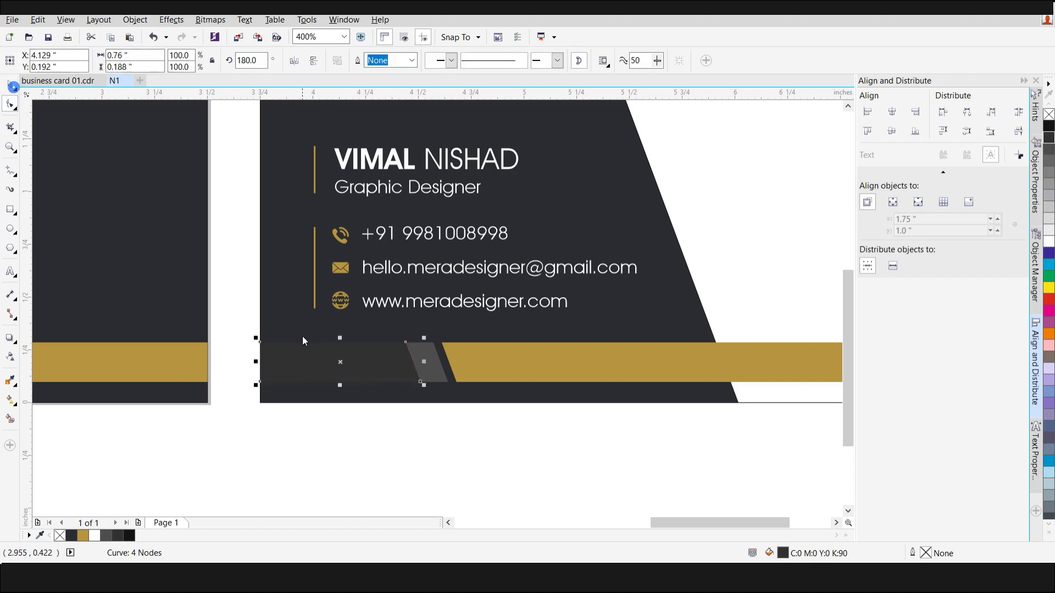
{"action": "left_click", "coordinate": [289, 322], "text": "shift"}
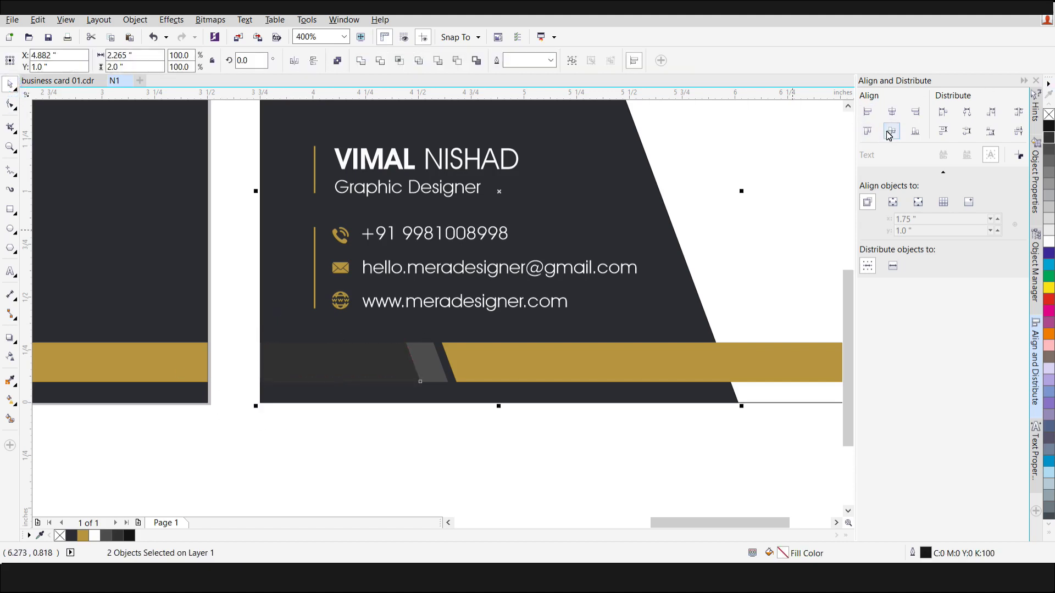
{"action": "left_click", "coordinate": [867, 115]}
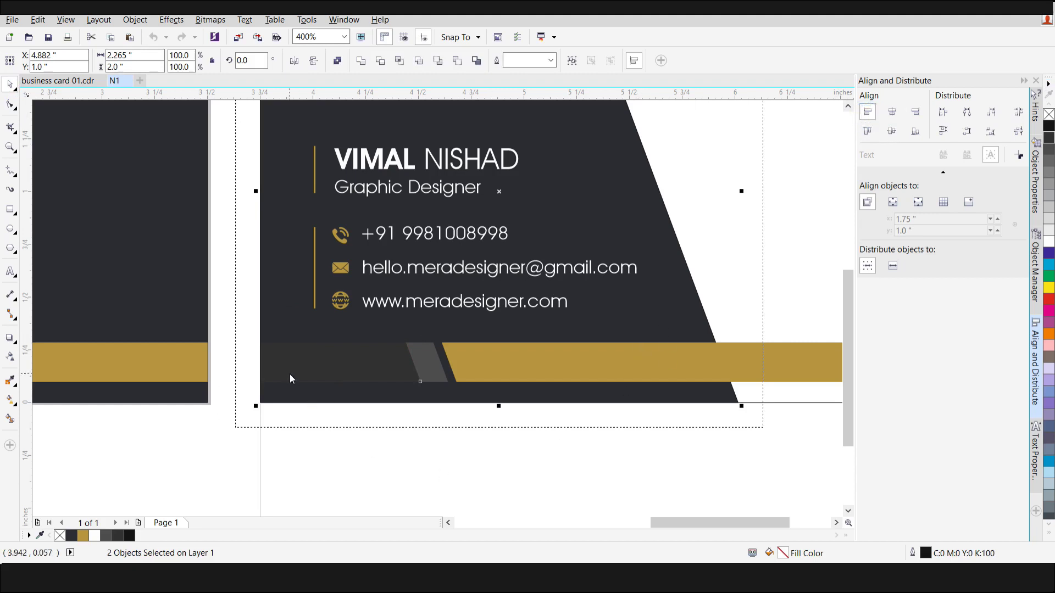
{"action": "scroll", "coordinate": [289, 375], "scroll_direction": "down", "scroll_amount": 1}
{"action": "left_click", "coordinate": [453, 458]}
Duplicate the postal address line with its location icon and place the copy on the second card's gold strip.
{"action": "scroll", "coordinate": [205, 391], "scroll_direction": "down", "scroll_amount": 2}
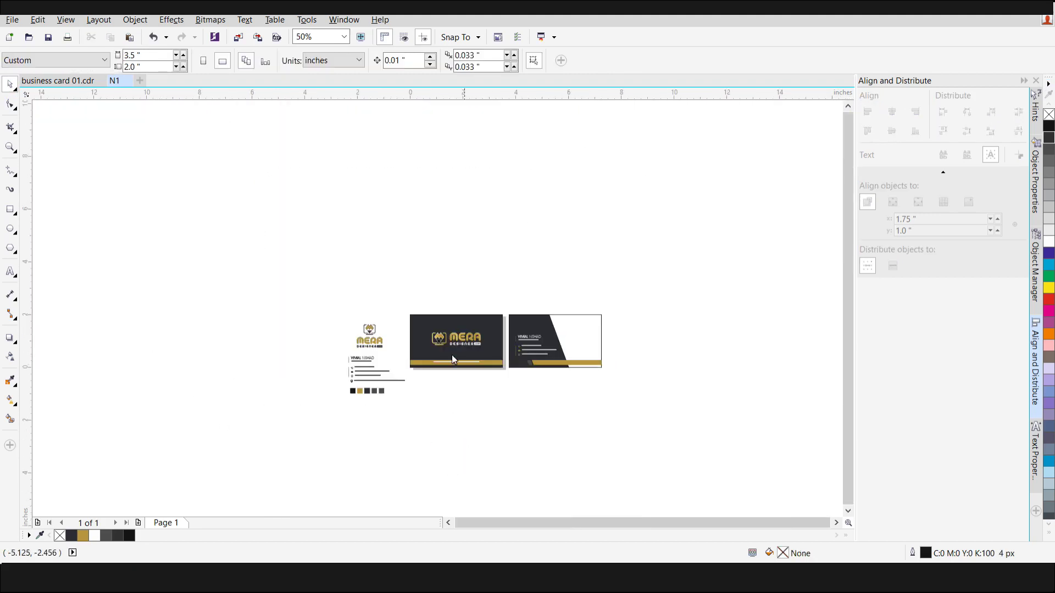
{"action": "scroll", "coordinate": [454, 360], "scroll_direction": "up", "scroll_amount": 2}
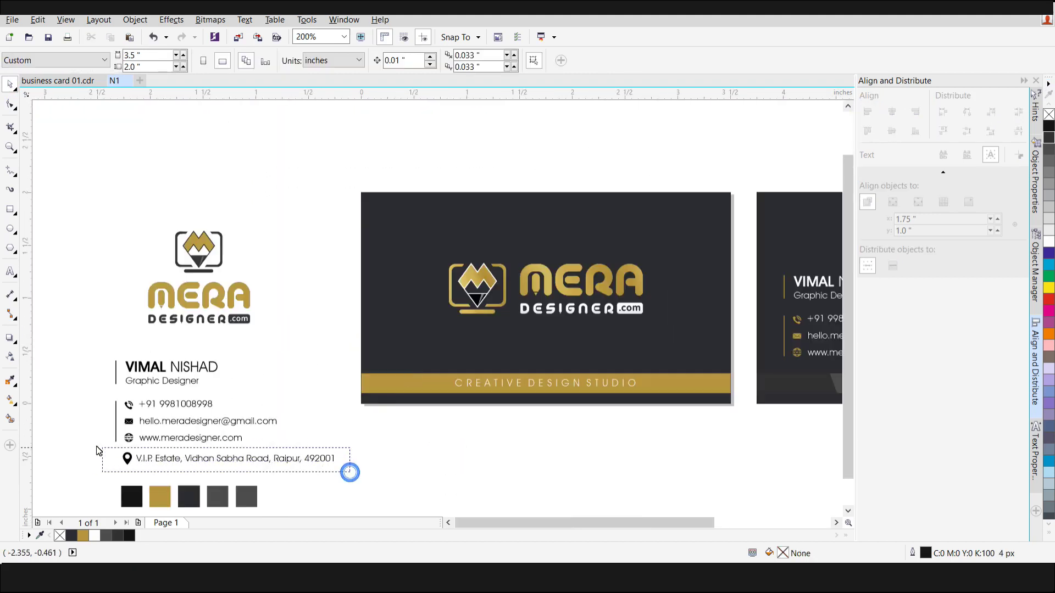
{"action": "left_click_drag", "start_coordinate": [348, 471], "coordinate": [77, 436]}
{"action": "scroll", "coordinate": [77, 436], "scroll_direction": "down", "scroll_amount": 1}
{"action": "key", "text": "ctrl+d"}
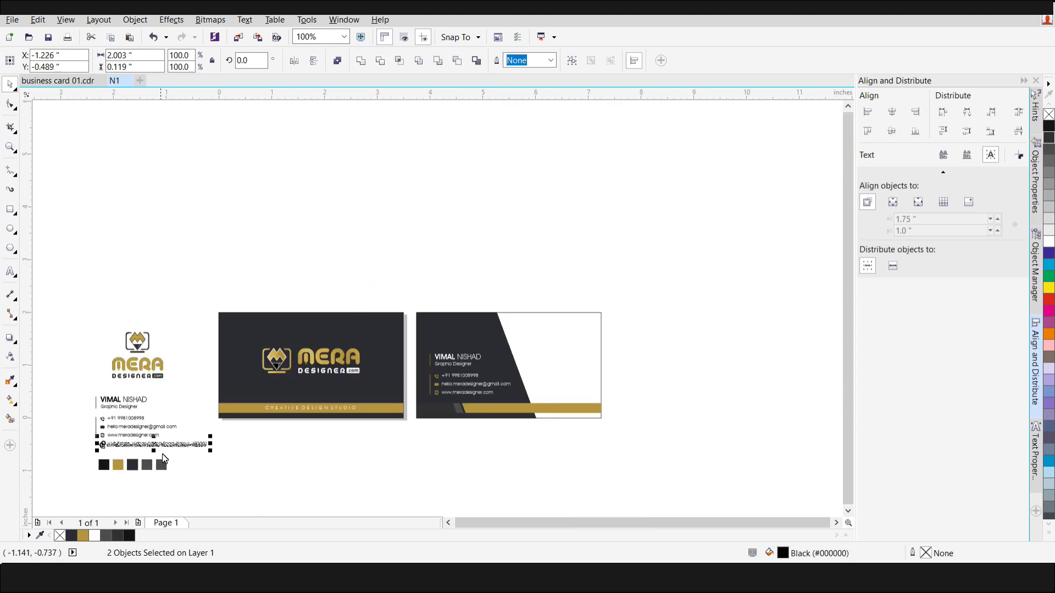
{"action": "left_click_drag", "start_coordinate": [164, 446], "coordinate": [530, 414]}
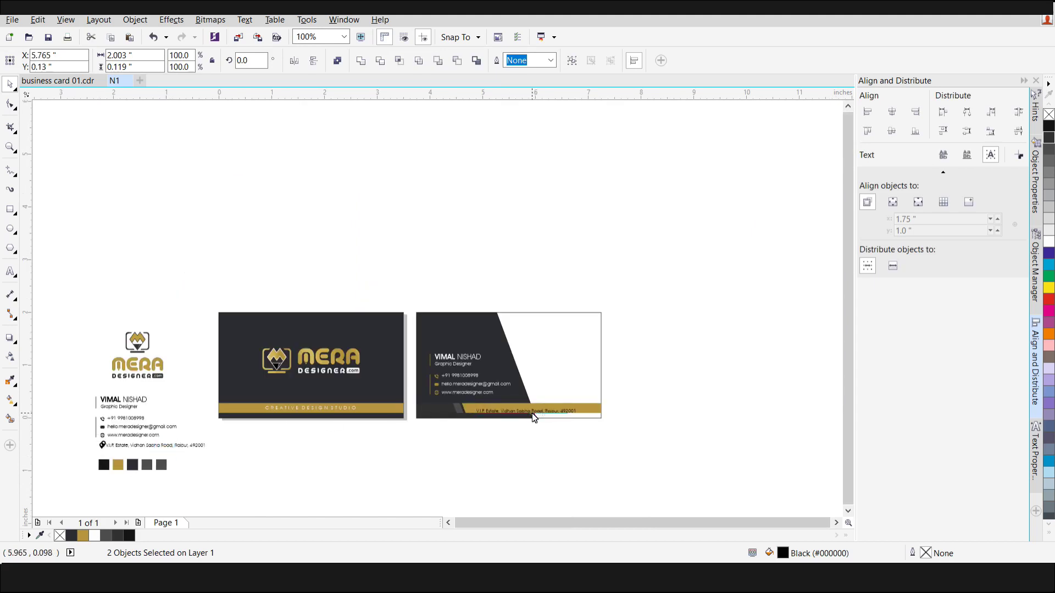
Nudge the address line and icon to X 5.725, Y 0.19 inch within the gold strip and fill both with white.
{"action": "scroll", "coordinate": [529, 414], "scroll_direction": "up", "scroll_amount": 2}
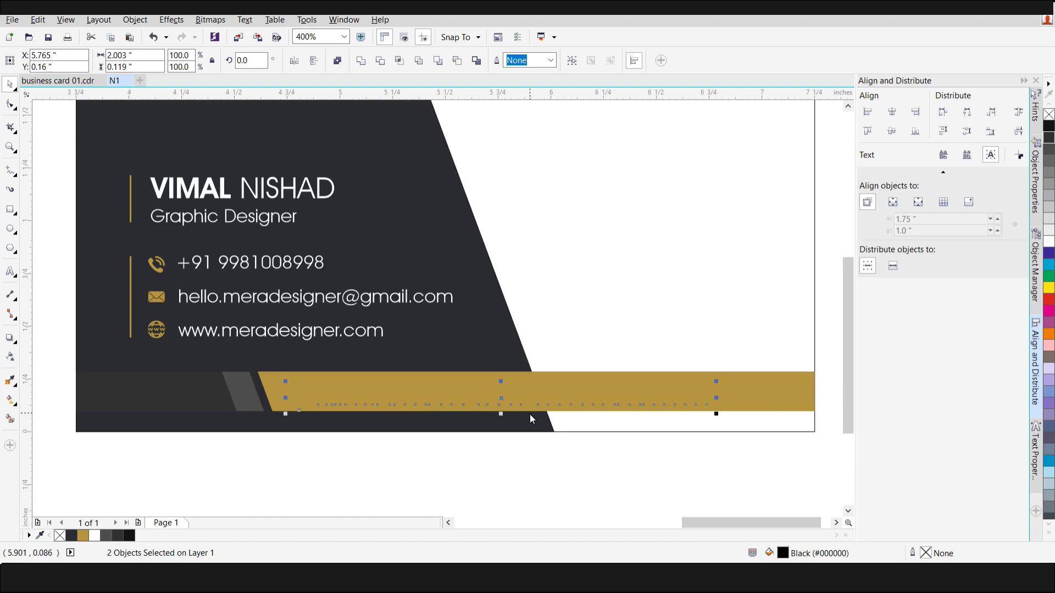
{"action": "key", "text": "Up"}
{"action": "key", "text": "Up"}
{"action": "key", "text": "Up"}
{"action": "key", "text": "Up"}
{"action": "key", "text": "Left"}
{"action": "key", "text": "Left"}
{"action": "key", "text": "Left"}
{"action": "key", "text": "Left"}
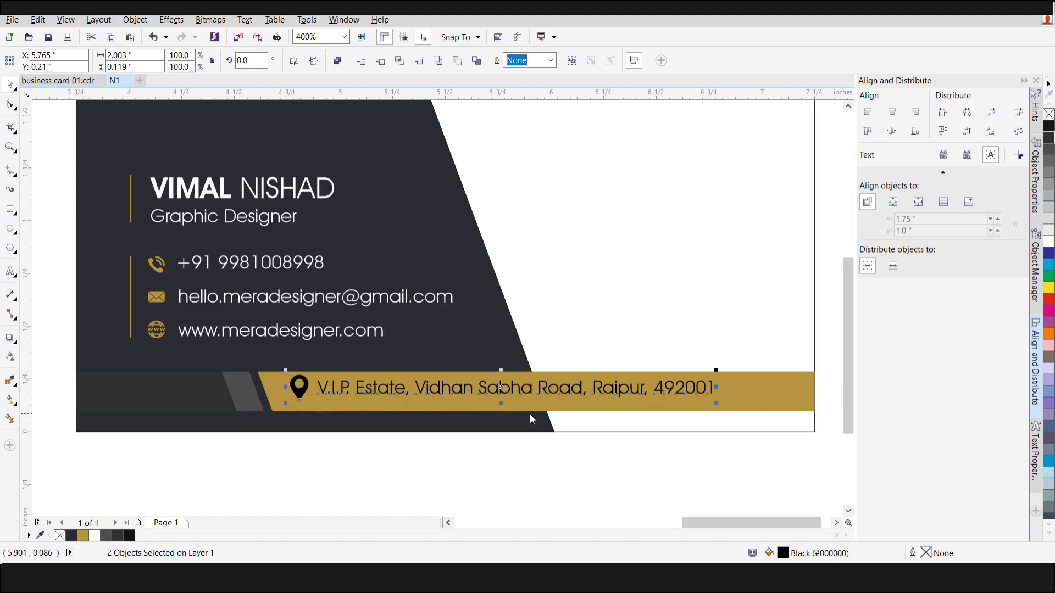
{"action": "key", "text": "Down"}
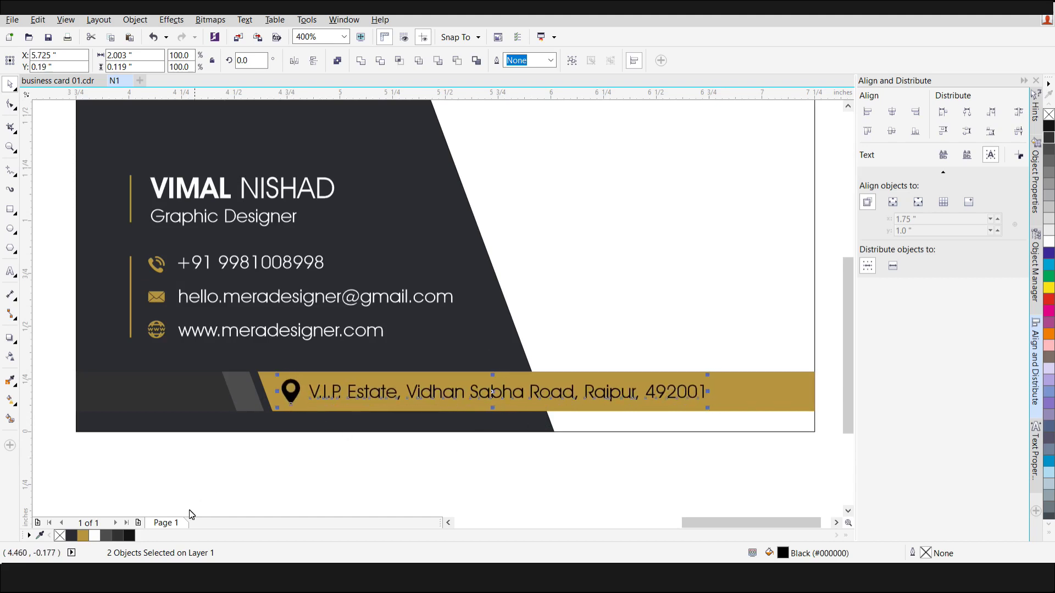
{"action": "left_click", "coordinate": [95, 536]}
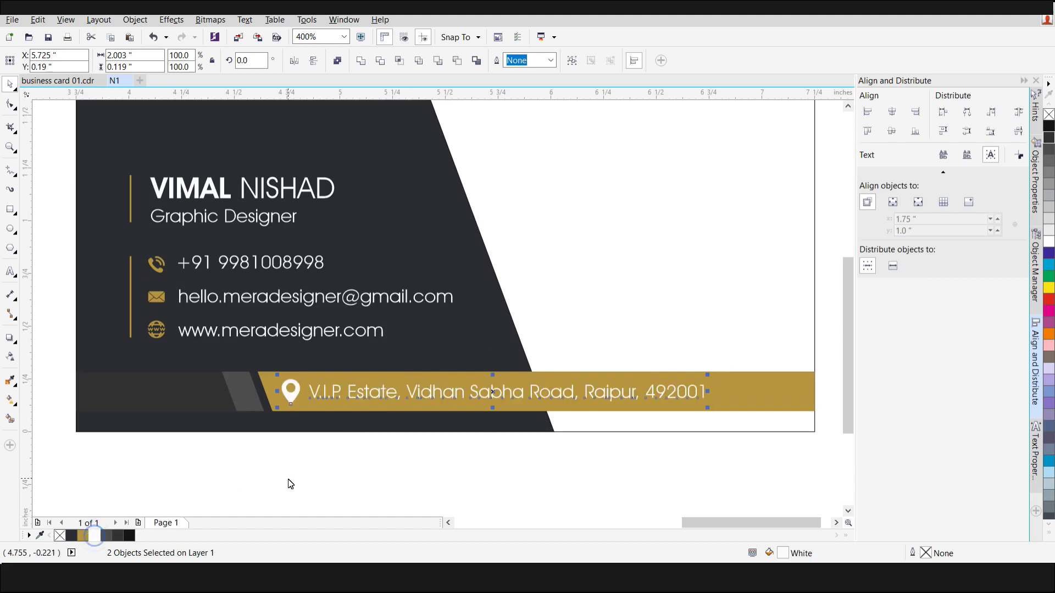
Duplicate the stacked logo from the source elements and place the copy on the second card's white area at X 6.429, Y 1.205 inch.
{"action": "left_click", "coordinate": [288, 481]}
{"action": "scroll", "coordinate": [355, 425], "scroll_direction": "down", "scroll_amount": 1}
{"action": "mouse_move", "coordinate": [619, 525]}
{"action": "left_mouse_down"}
{"action": "mouse_move", "coordinate": [607, 528]}
{"action": "mouse_move", "coordinate": [620, 529]}
{"action": "left_mouse_up"}
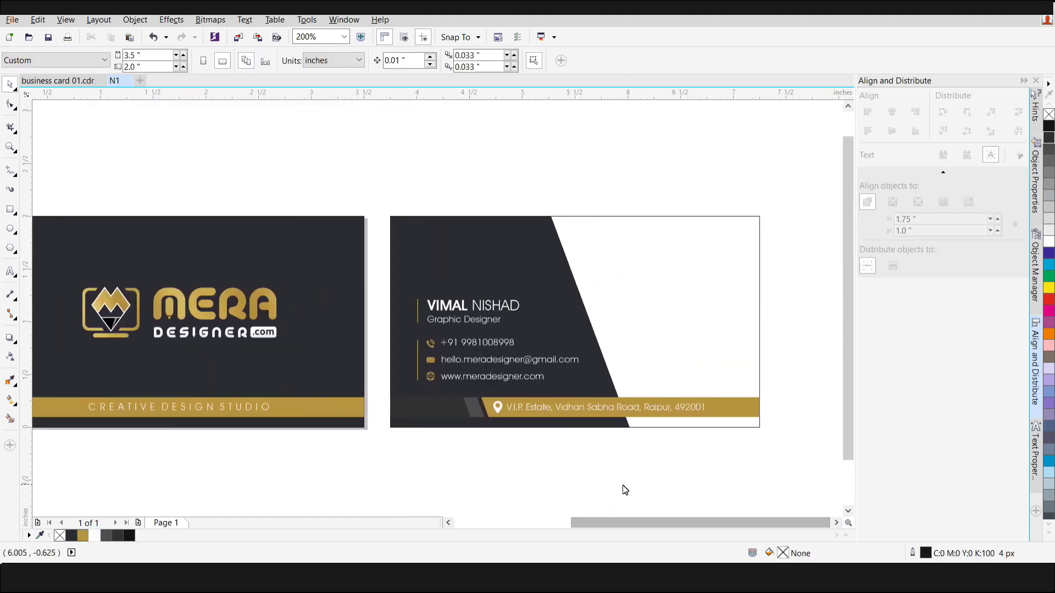
{"action": "scroll", "coordinate": [584, 225], "scroll_direction": "down", "scroll_amount": 1}
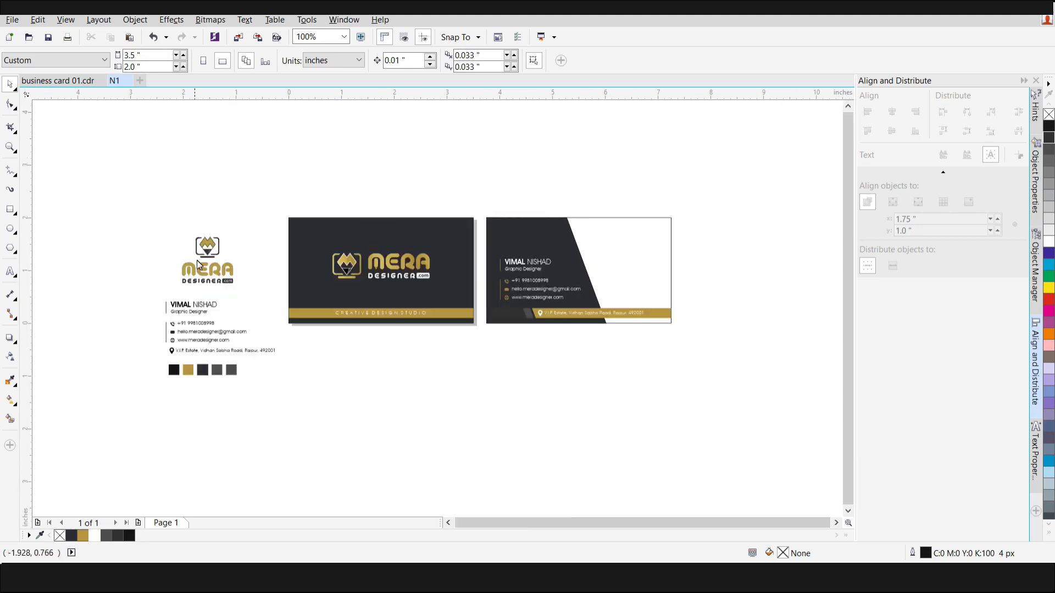
{"action": "left_click_drag", "start_coordinate": [145, 218], "coordinate": [258, 298]}
{"action": "left_click_drag", "start_coordinate": [218, 266], "coordinate": [628, 242]}
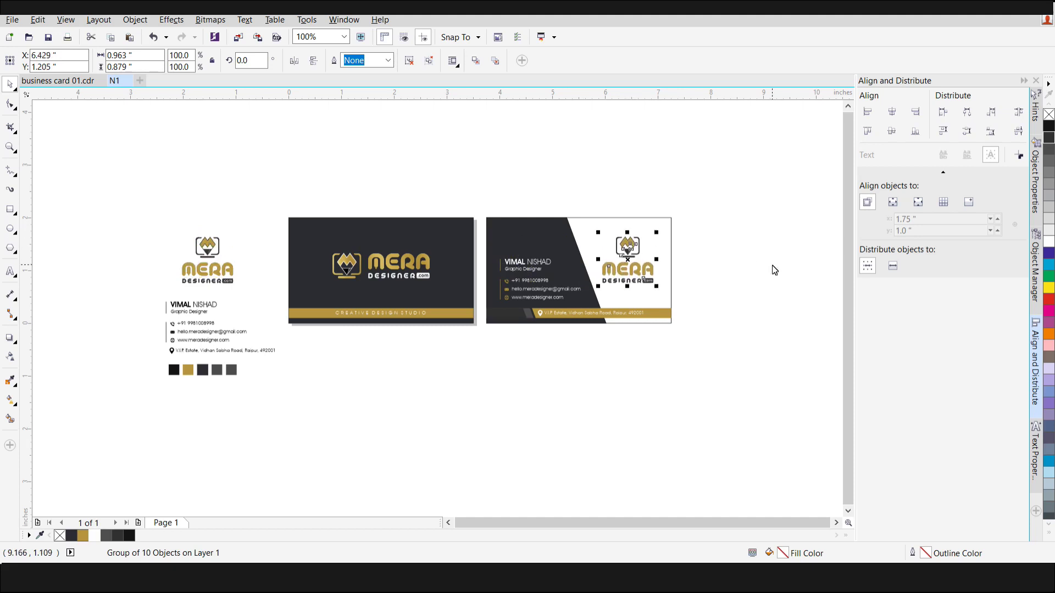
{"action": "left_click", "coordinate": [740, 297]}
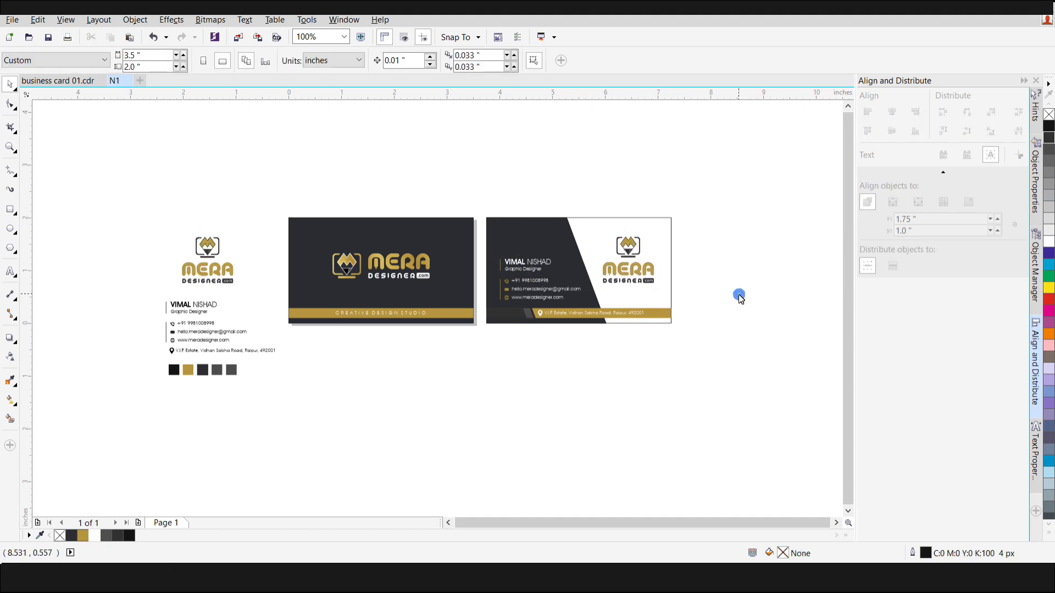
Draw a downward-pointing triangle about 0.58 × 0.99 inch along the dark shape's slanted edge, extending above the second card's upper edge.
{"action": "scroll", "coordinate": [627, 252], "scroll_direction": "up", "scroll_amount": 1}
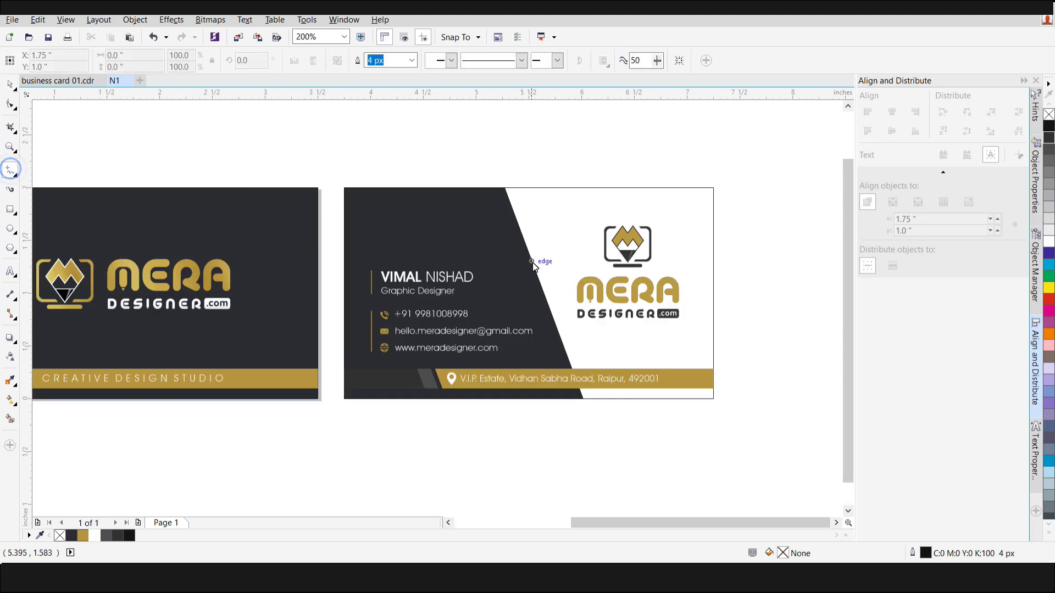
{"action": "left_click", "coordinate": [538, 280]}
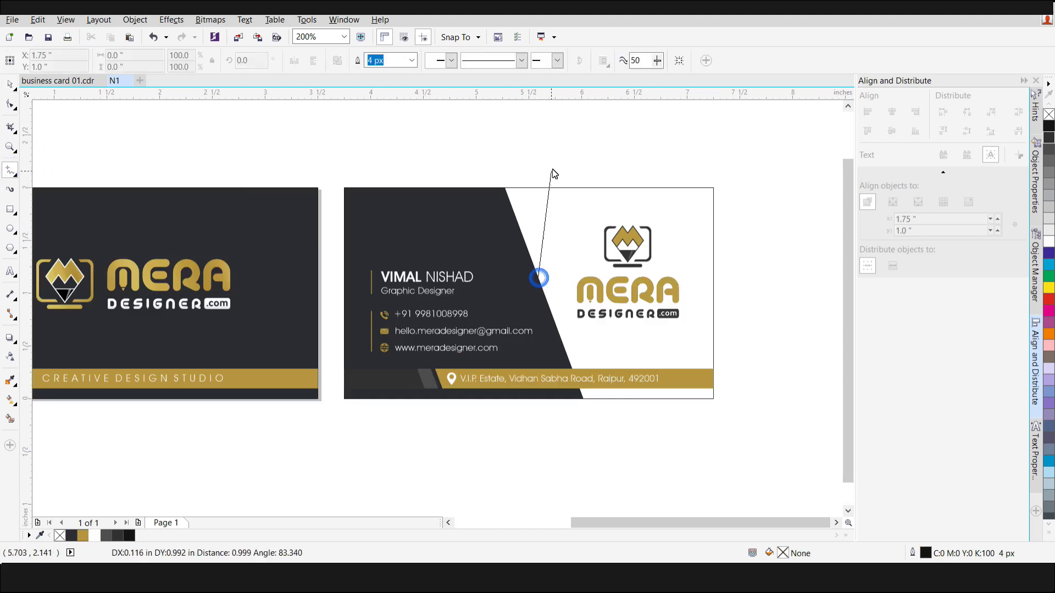
{"action": "left_click", "coordinate": [558, 172]}
{"action": "left_click", "coordinate": [496, 174]}
{"action": "left_click", "coordinate": [540, 279]}
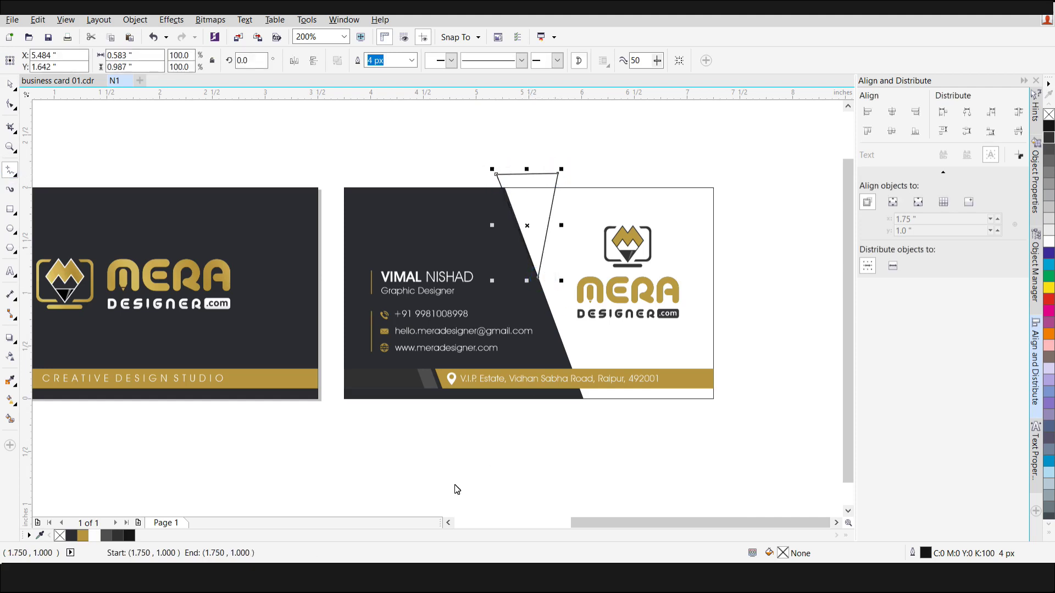
Fill the triangle with gold, remove its outline and PowerClip it inside the second card's rectangle.
{"action": "left_click", "coordinate": [83, 535]}
{"action": "right_click", "coordinate": [60, 536]}
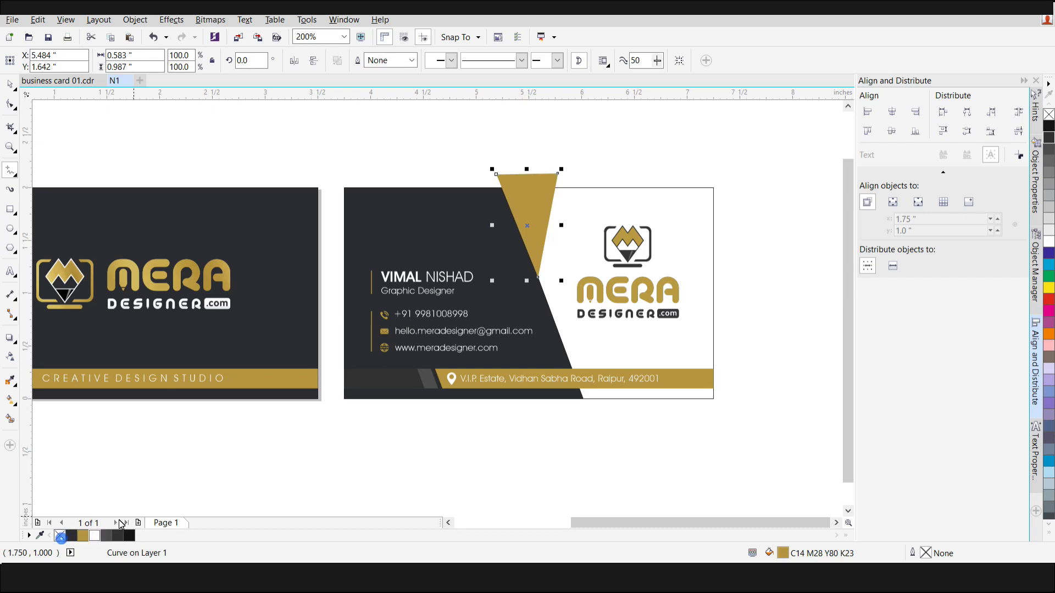
{"action": "right_click", "coordinate": [552, 184]}
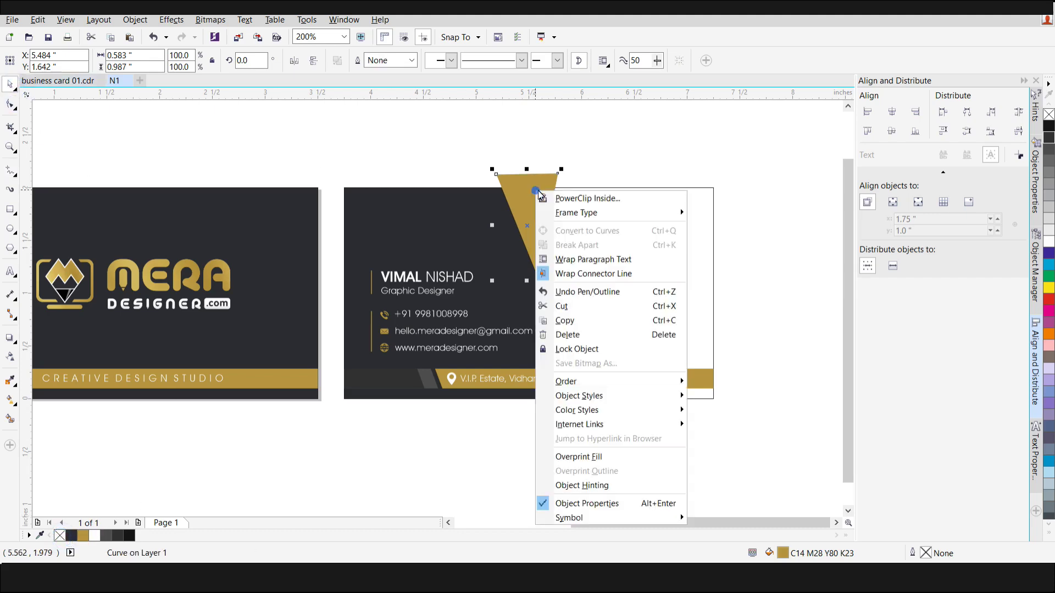
{"action": "left_click", "coordinate": [569, 196]}
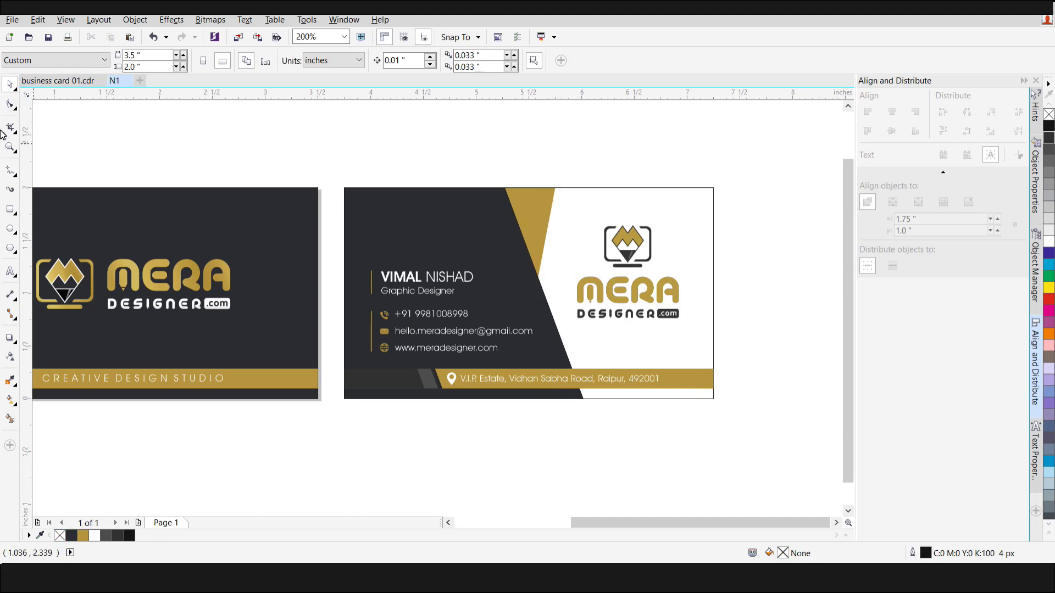
Draw a thin black triangle without outline, about 0.68 × 1.49 inch, inside the dark shape along its slanted edge from the card's upper edge.
{"action": "left_click", "coordinate": [12, 175]}
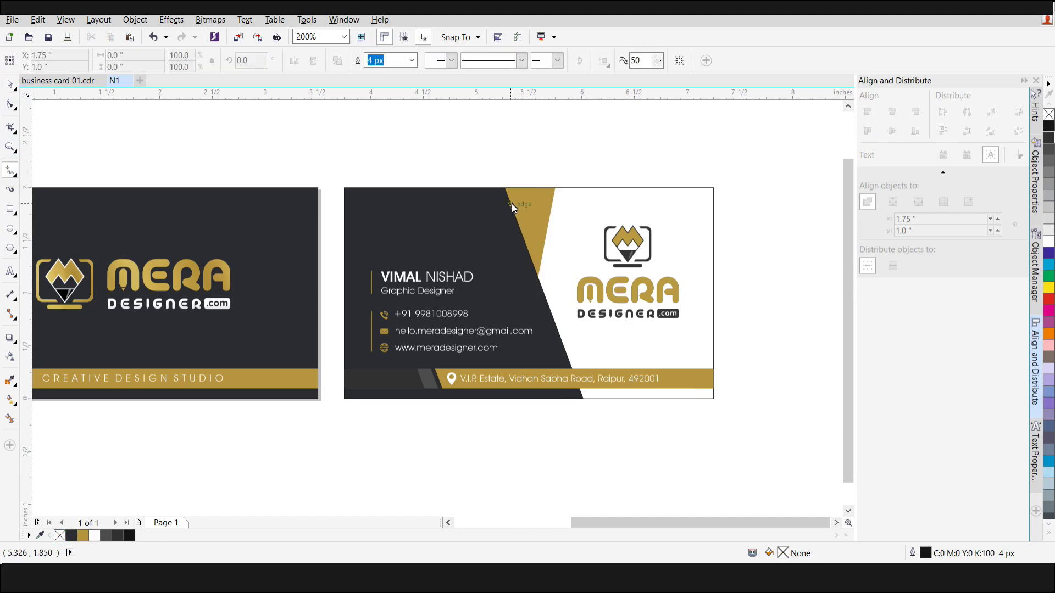
{"action": "scroll", "coordinate": [512, 204], "scroll_direction": "up", "scroll_amount": 1}
{"action": "left_click_drag", "start_coordinate": [496, 173], "coordinate": [497, 144]}
{"action": "left_click", "coordinate": [11, 103]}
{"action": "left_click", "coordinate": [470, 139]}
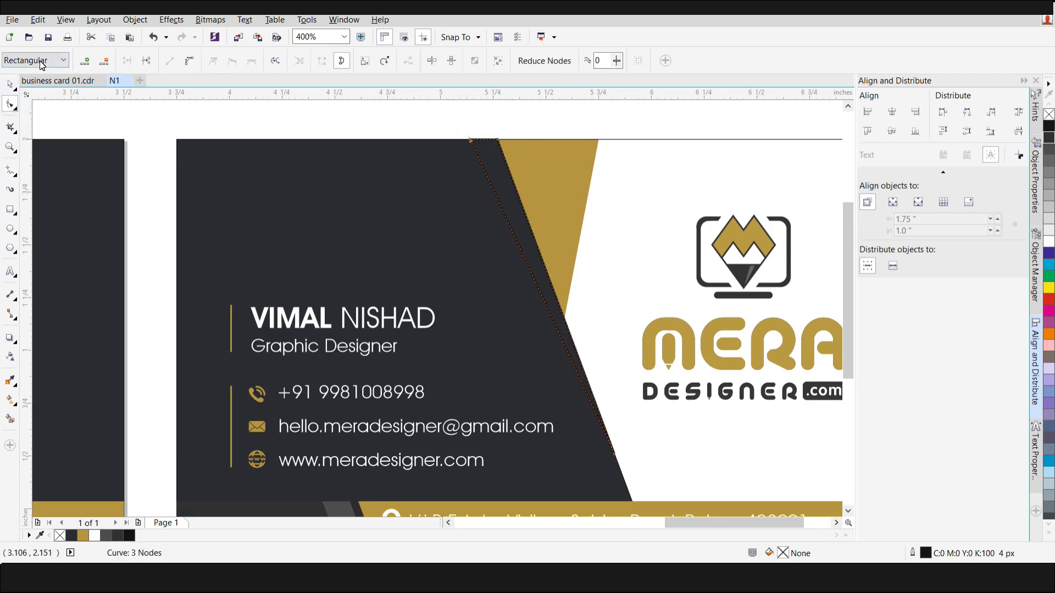
{"action": "left_click", "coordinate": [10, 84]}
{"action": "left_click", "coordinate": [129, 536]}
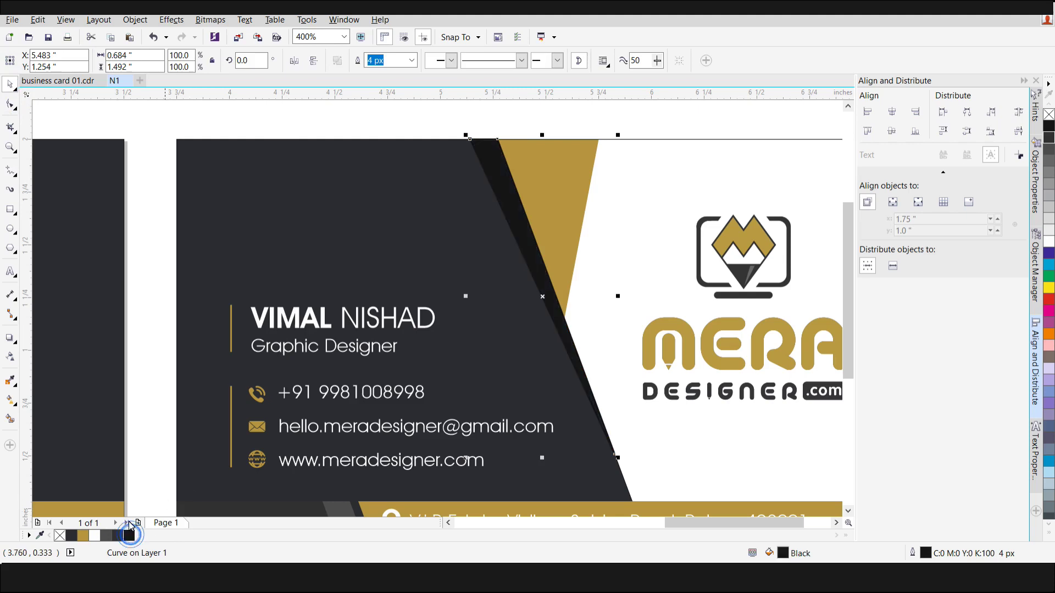
{"action": "right_click", "coordinate": [59, 535]}
{"action": "scroll", "coordinate": [365, 122], "scroll_direction": "down", "scroll_amount": 2}
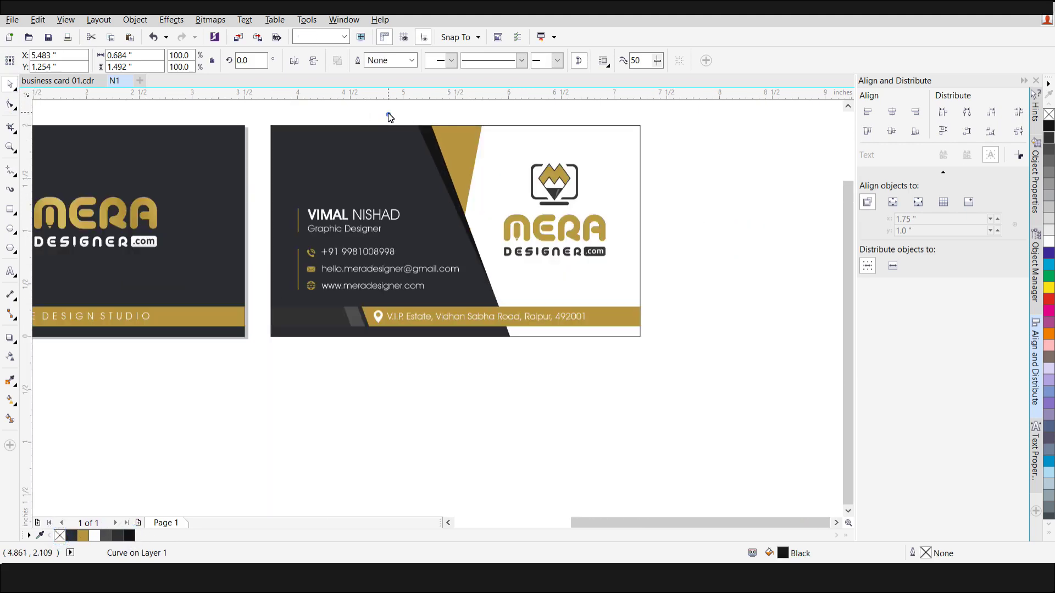
{"action": "left_click", "coordinate": [390, 117]}
Nudge the second card's logo about 0.08 inch down and 0.02 inch right within the white area.
{"action": "scroll", "coordinate": [690, 346], "scroll_direction": "down", "scroll_amount": 2}
{"action": "scroll", "coordinate": [650, 313], "scroll_direction": "up", "scroll_amount": 2}
{"action": "left_click_drag", "start_coordinate": [769, 192], "coordinate": [541, 334]}
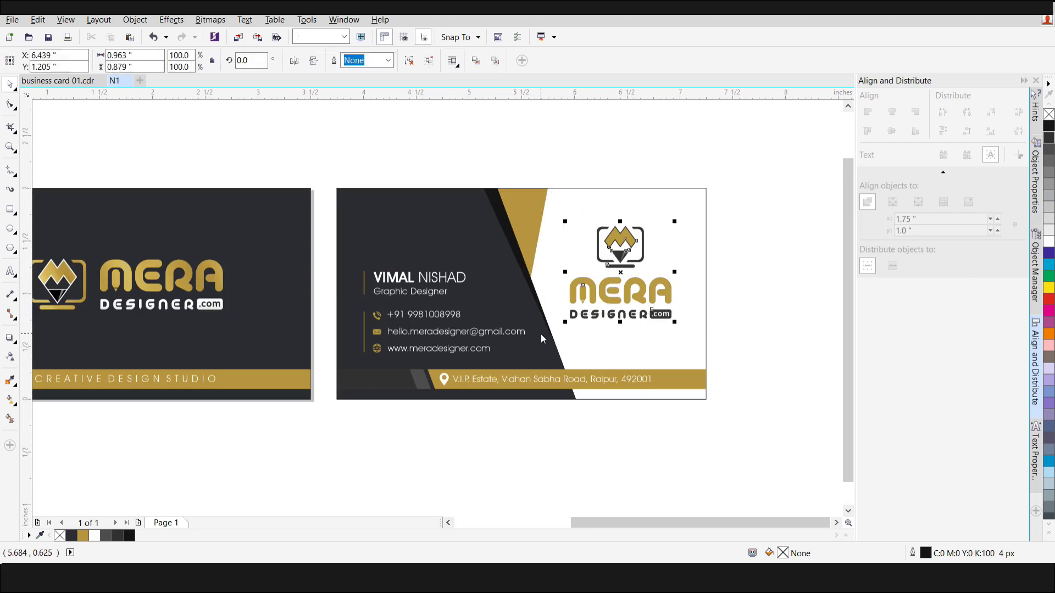
{"action": "key", "text": "Down"}
{"action": "key", "text": "Down"}
{"action": "key", "text": "Down"}
{"action": "key", "text": "Down"}
{"action": "key", "text": "Down"}
{"action": "key", "text": "Right"}
{"action": "key", "text": "Right"}
{"action": "left_click", "coordinate": [759, 330]}
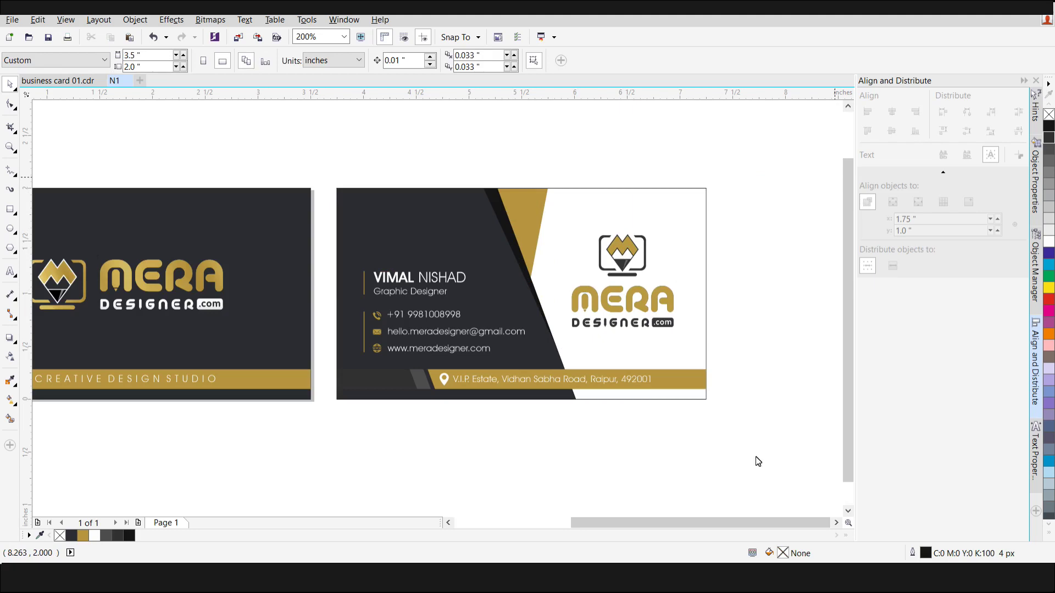
Frame the source elements and both cards in view and collapse the alignment docker.
{"action": "left_click_drag", "start_coordinate": [689, 519], "coordinate": [666, 523]}
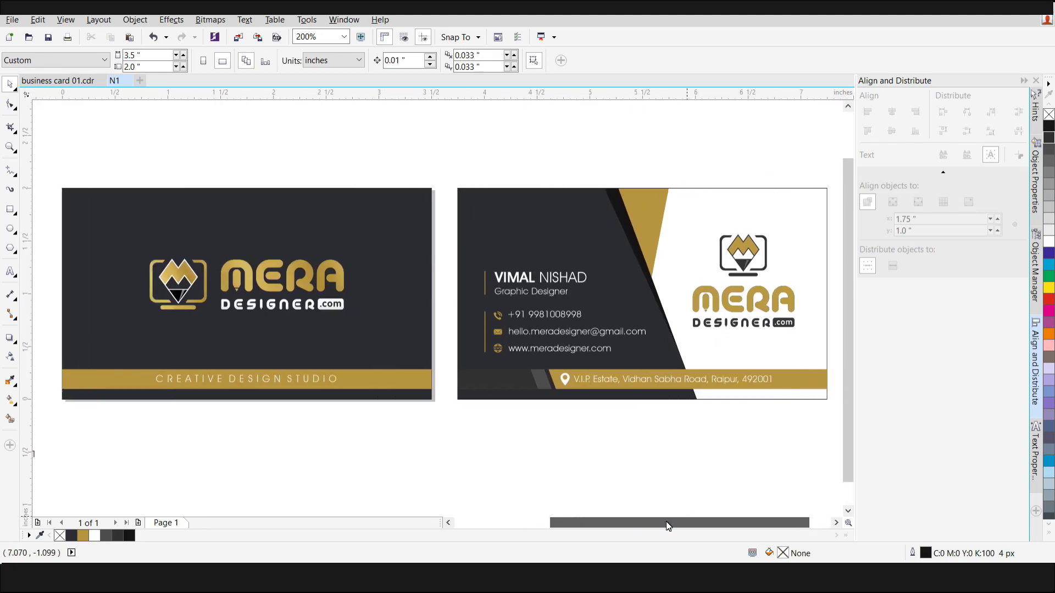
{"action": "scroll", "coordinate": [450, 244], "scroll_direction": "down", "scroll_amount": 2}
{"action": "scroll", "coordinate": [464, 243], "scroll_direction": "up", "scroll_amount": 1}
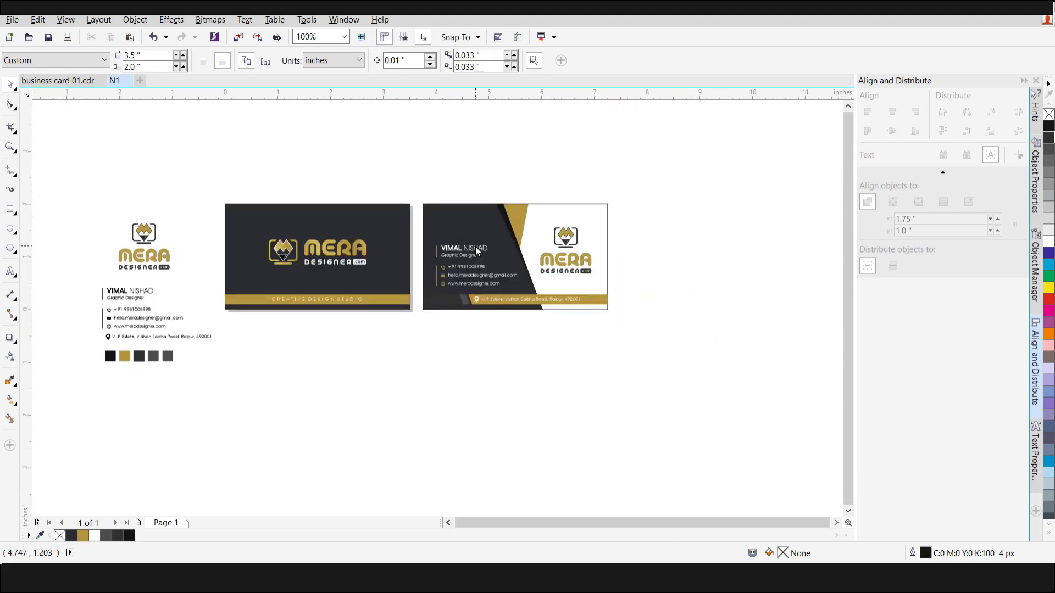
{"action": "left_click_drag", "start_coordinate": [94, 158], "coordinate": [668, 400]}
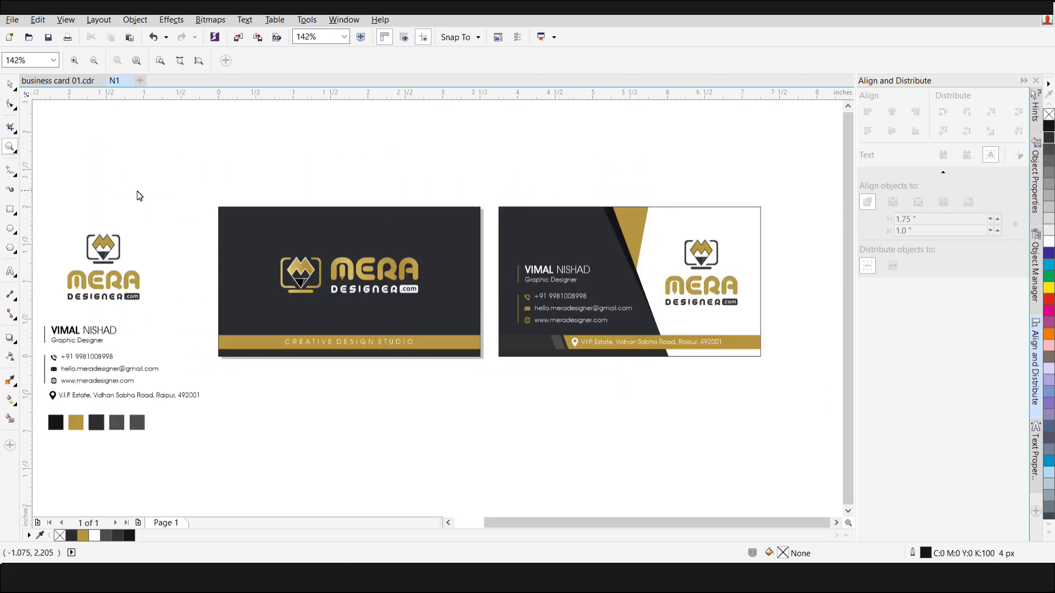
{"action": "left_click", "coordinate": [10, 85]}
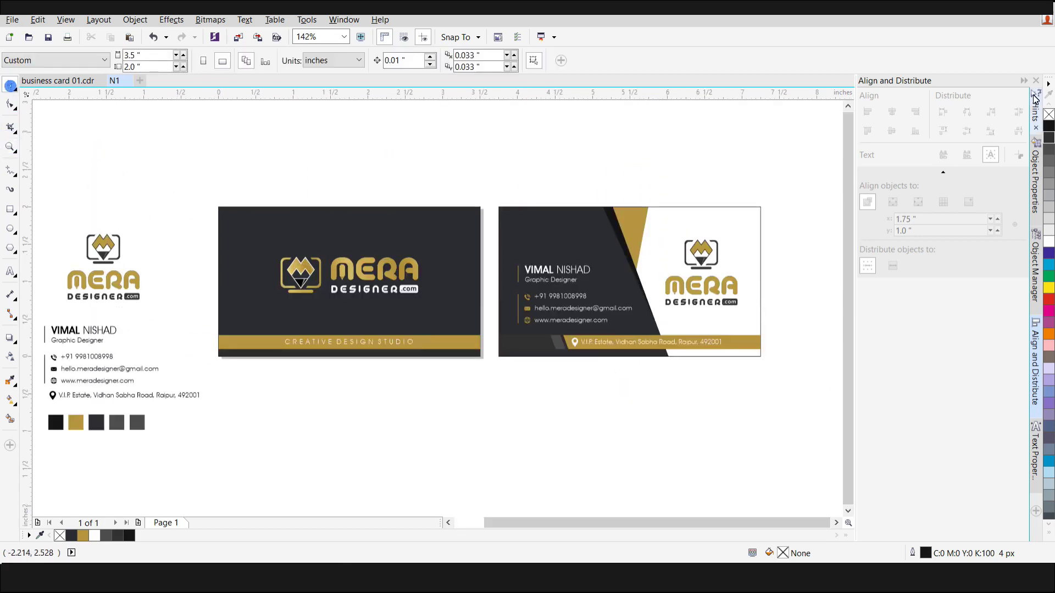
{"action": "left_click", "coordinate": [1022, 82]}
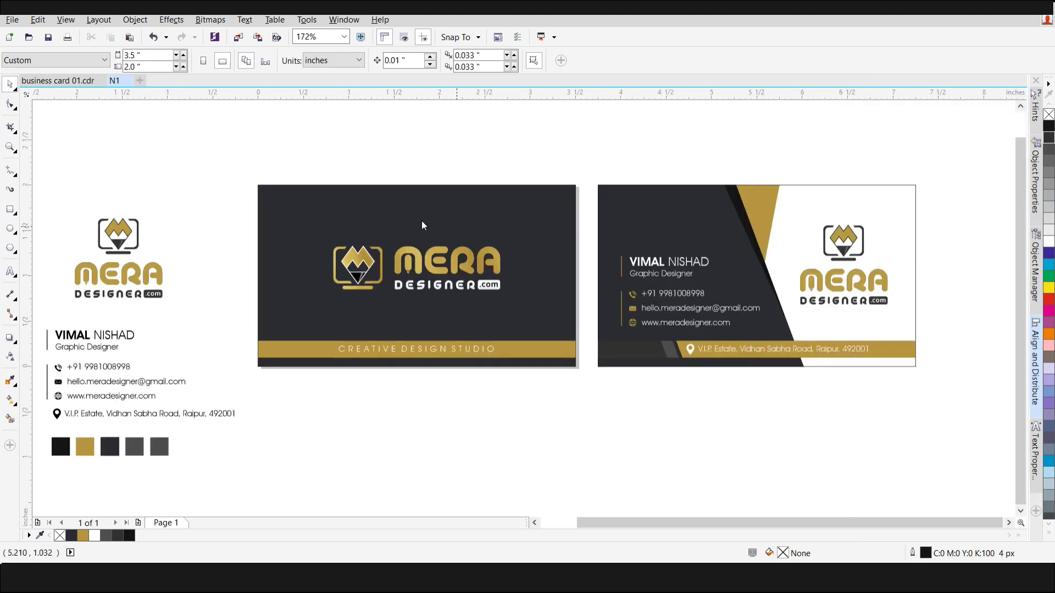
Duplicate both finished cards together and place the copies directly below the originals.
{"action": "scroll", "coordinate": [421, 220], "scroll_direction": "down", "scroll_amount": 2}
{"action": "left_click_drag", "start_coordinate": [312, 186], "coordinate": [684, 305]}
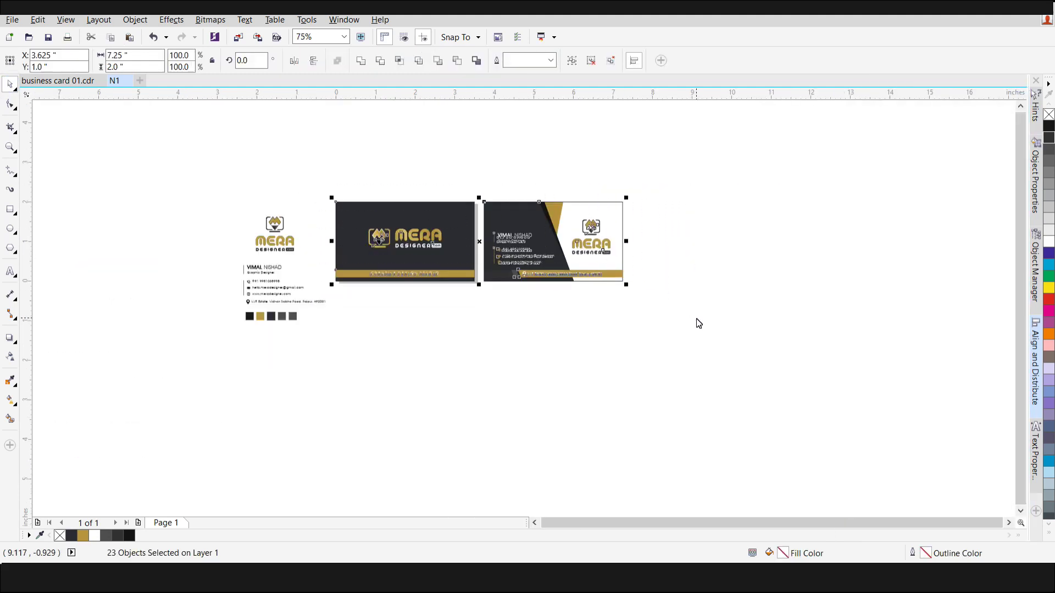
{"action": "left_click_drag", "start_coordinate": [437, 254], "coordinate": [430, 249]}
{"action": "left_click_drag", "start_coordinate": [430, 328], "coordinate": [430, 328]}
{"action": "scroll", "coordinate": [469, 389], "scroll_direction": "up", "scroll_amount": 2}
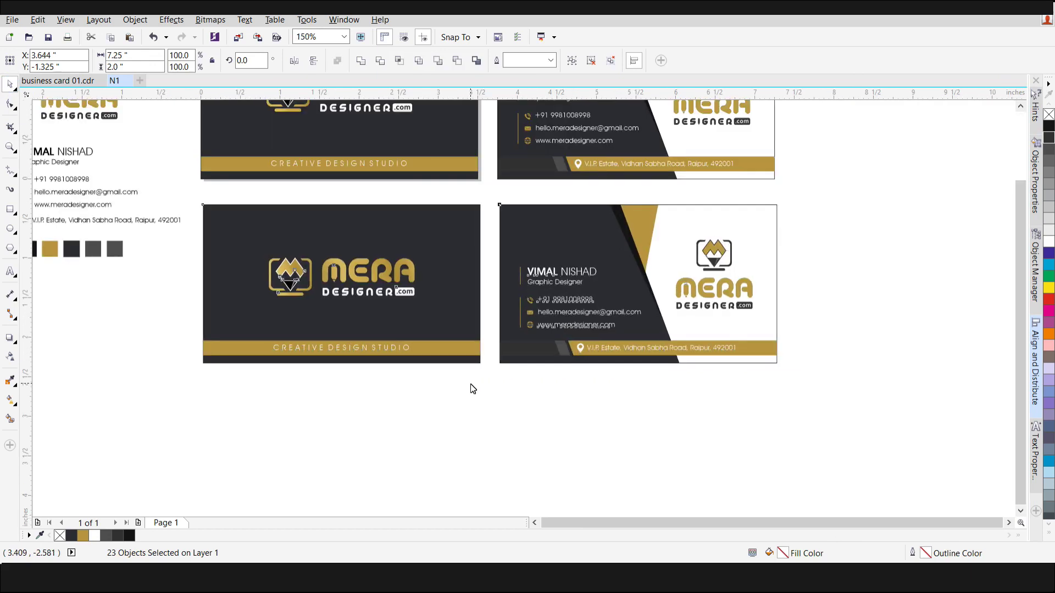
{"action": "left_click", "coordinate": [473, 427]}
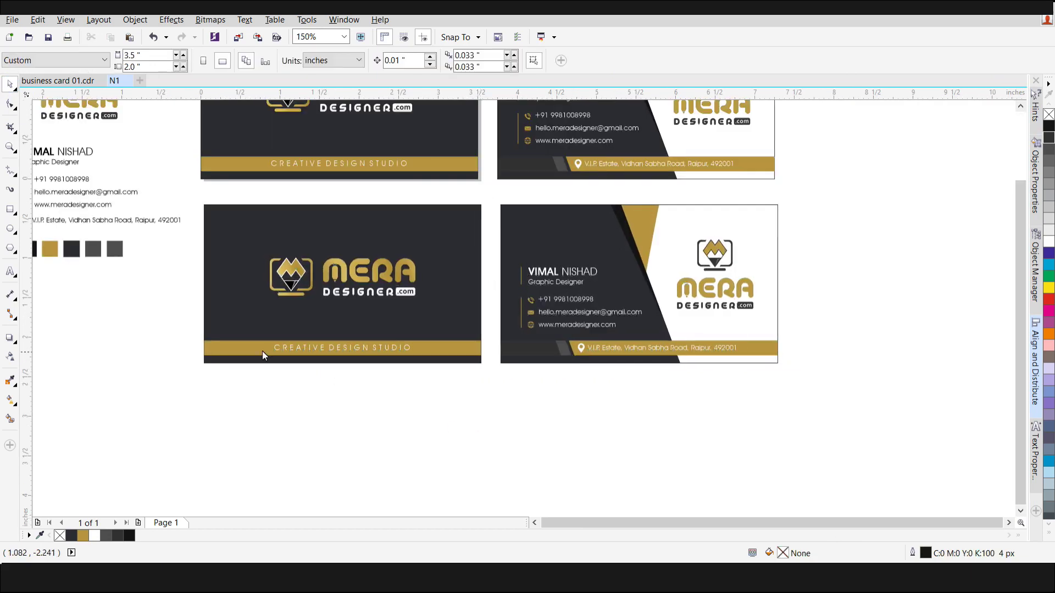
Round the corners of the copied front card's gold strip by about 0.039 inch and convert the strip to curves.
{"action": "left_click", "coordinate": [247, 349]}
{"action": "scroll", "coordinate": [247, 348], "scroll_direction": "up", "scroll_amount": 2}
{"action": "left_click", "coordinate": [11, 103]}
{"action": "left_click", "coordinate": [9, 88]}
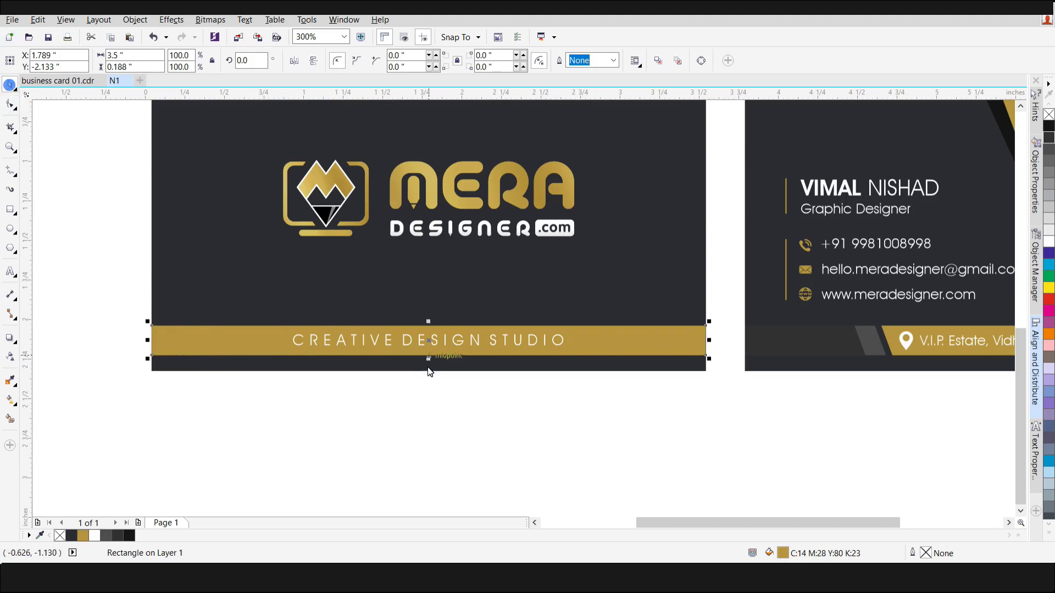
{"action": "scroll", "coordinate": [429, 375], "scroll_direction": "down", "scroll_amount": 2}
{"action": "scroll", "coordinate": [450, 307], "scroll_direction": "up", "scroll_amount": 2}
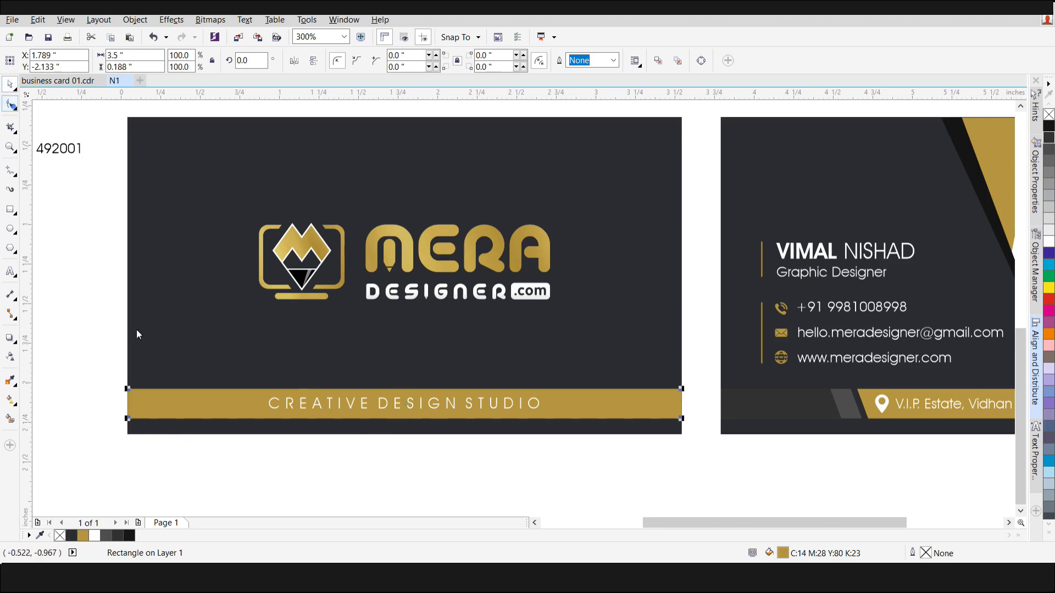
{"action": "left_click", "coordinate": [11, 104]}
{"action": "scroll", "coordinate": [135, 427], "scroll_direction": "up", "scroll_amount": 2}
{"action": "left_click_drag", "start_coordinate": [121, 351], "coordinate": [133, 351]}
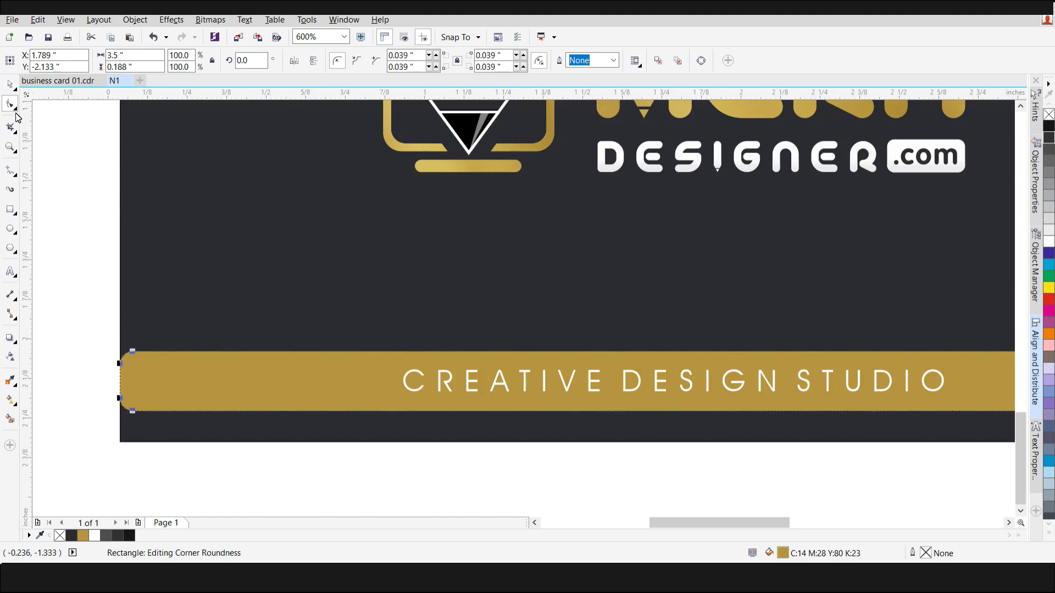
{"action": "left_click", "coordinate": [10, 84]}
{"action": "key", "text": "ctrl+q"}
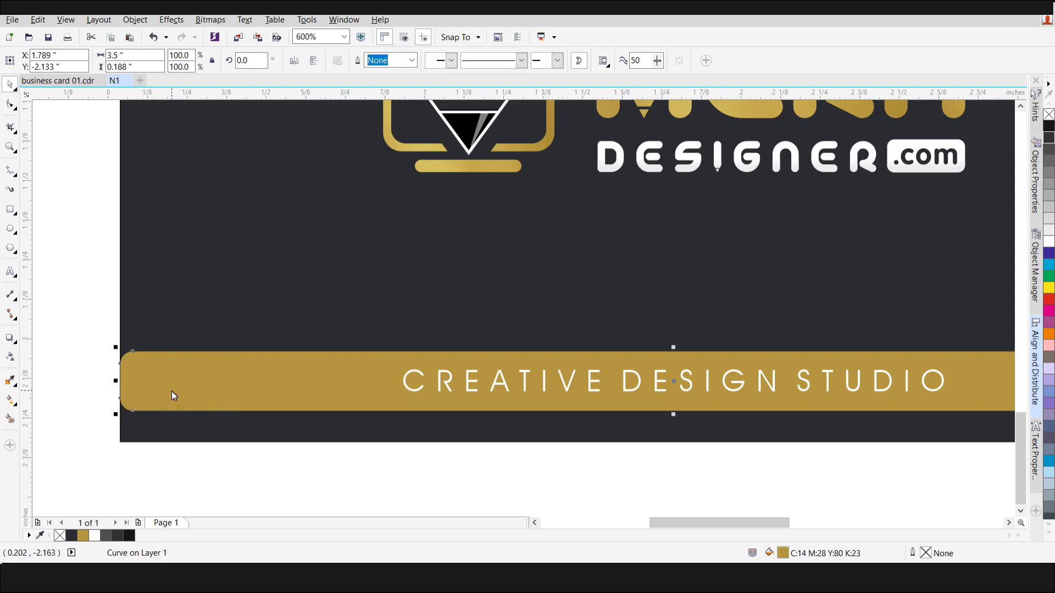
Slant the gold strip's left end by nudging its upper-left corner nodes about 0.06 inch to the right.
{"action": "left_click", "coordinate": [10, 105]}
{"action": "left_click_drag", "start_coordinate": [94, 328], "coordinate": [212, 410]}
{"action": "key", "text": "Right"}
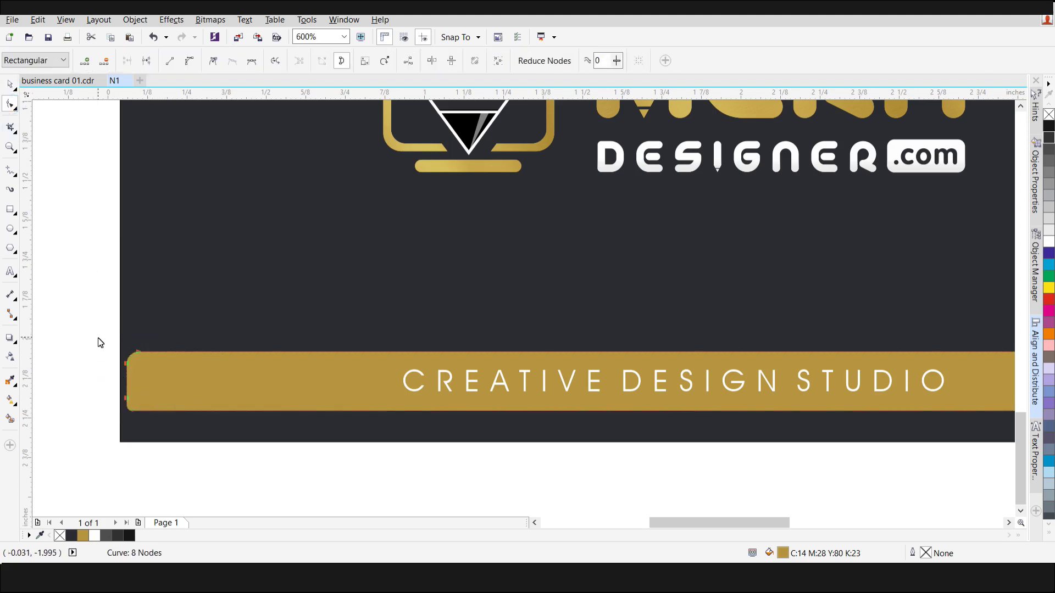
{"action": "left_click_drag", "start_coordinate": [85, 327], "coordinate": [170, 387]}
{"action": "key", "text": "Right"}
{"action": "key", "text": "Right"}
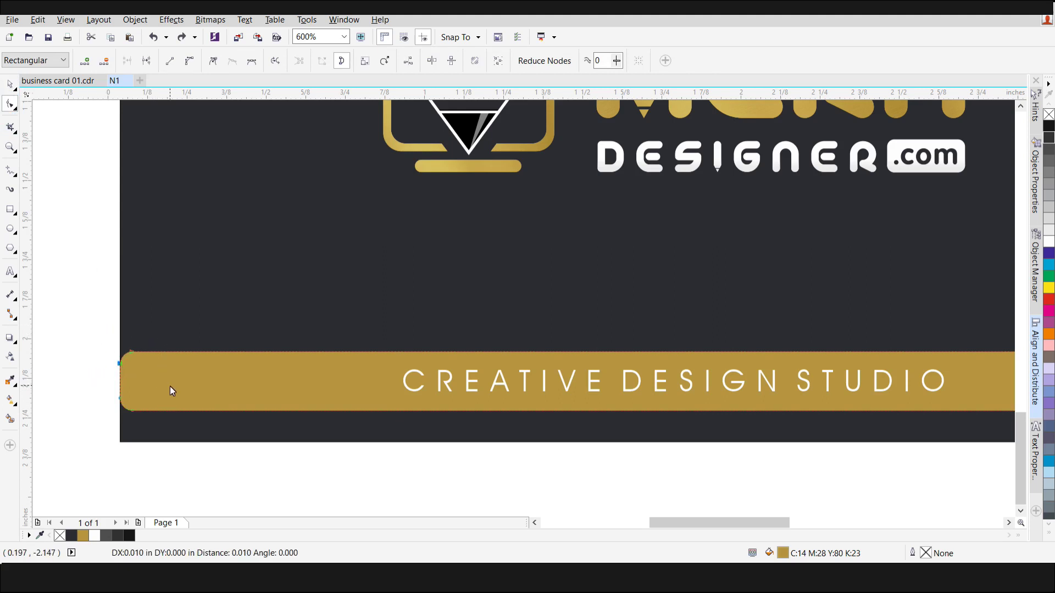
{"action": "key", "text": "Right"}
{"action": "key", "text": "Right"}
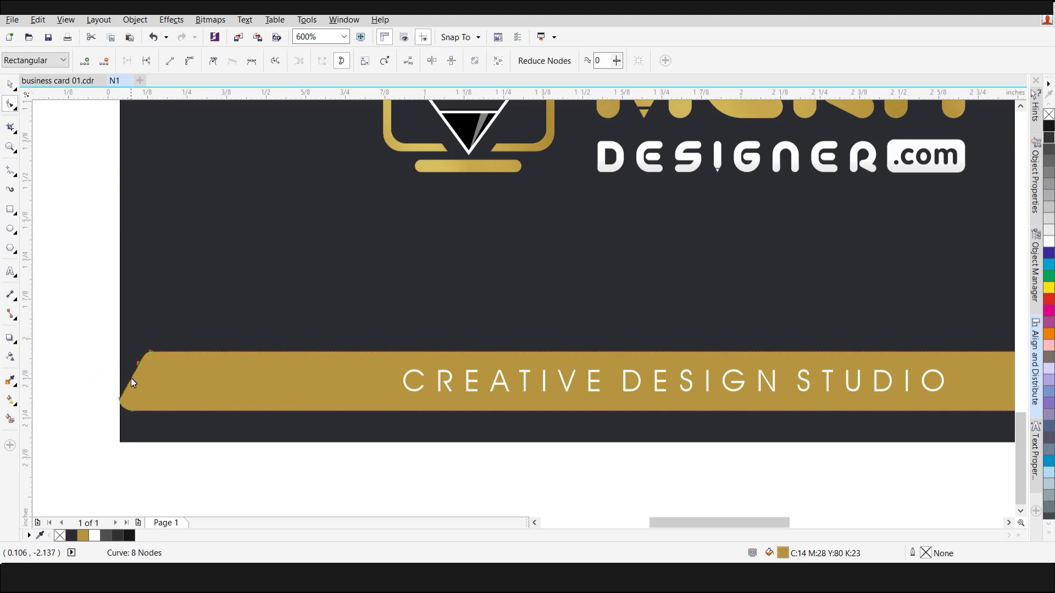
Tighten the gold strip's rounded lower-left corner by repositioning its nodes, making the strip about 3.49 inch wide.
{"action": "scroll", "coordinate": [137, 374], "scroll_direction": "up", "scroll_amount": 3}
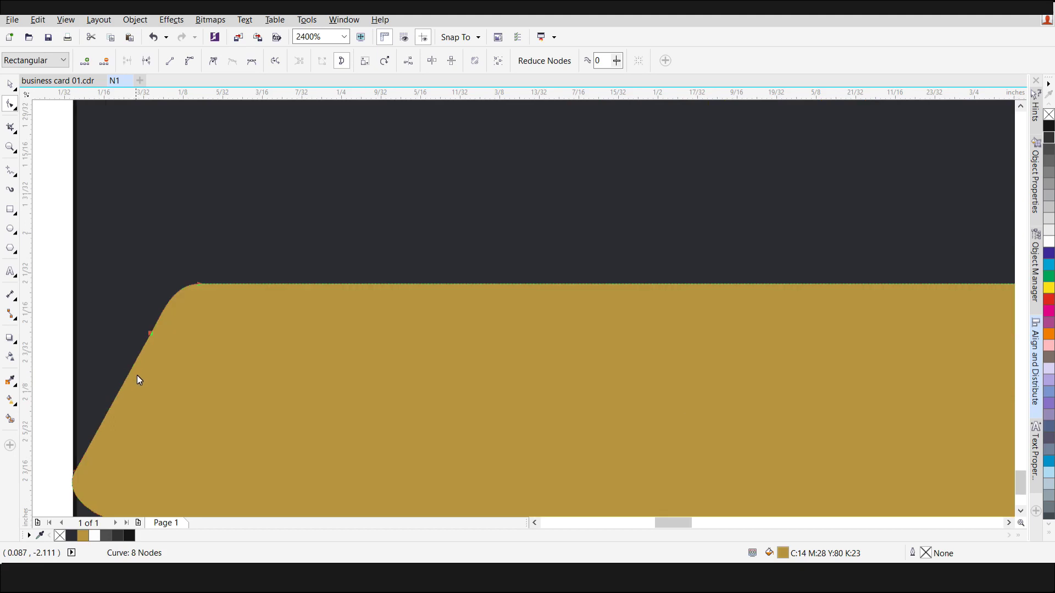
{"action": "scroll", "coordinate": [113, 391], "scroll_direction": "down", "scroll_amount": 3}
{"action": "left_click_drag", "start_coordinate": [89, 402], "coordinate": [124, 420]}
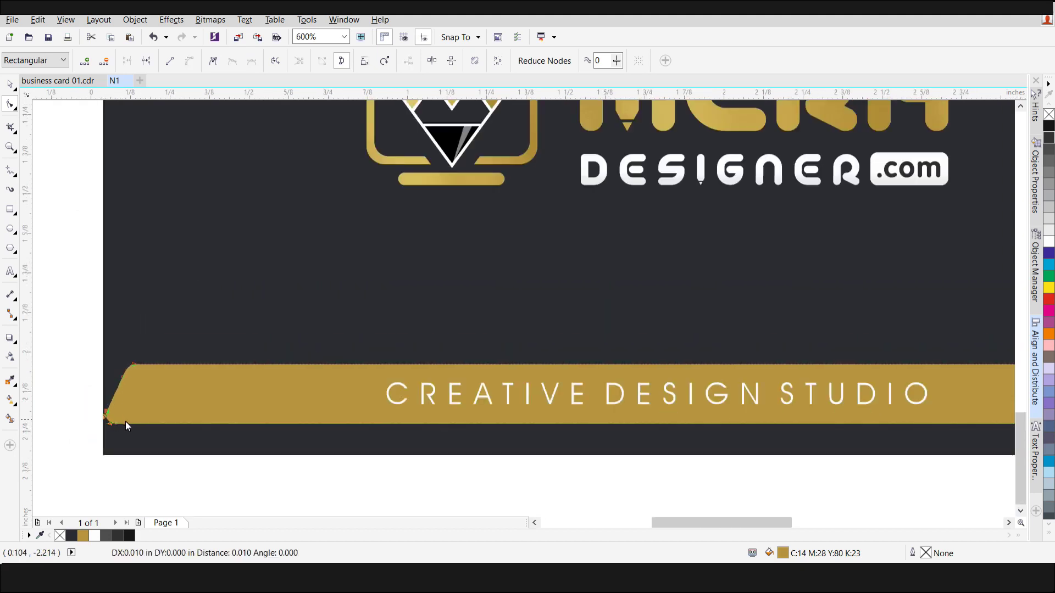
{"action": "left_click", "coordinate": [11, 86]}
{"action": "scroll", "coordinate": [206, 356], "scroll_direction": "down", "scroll_amount": 2}
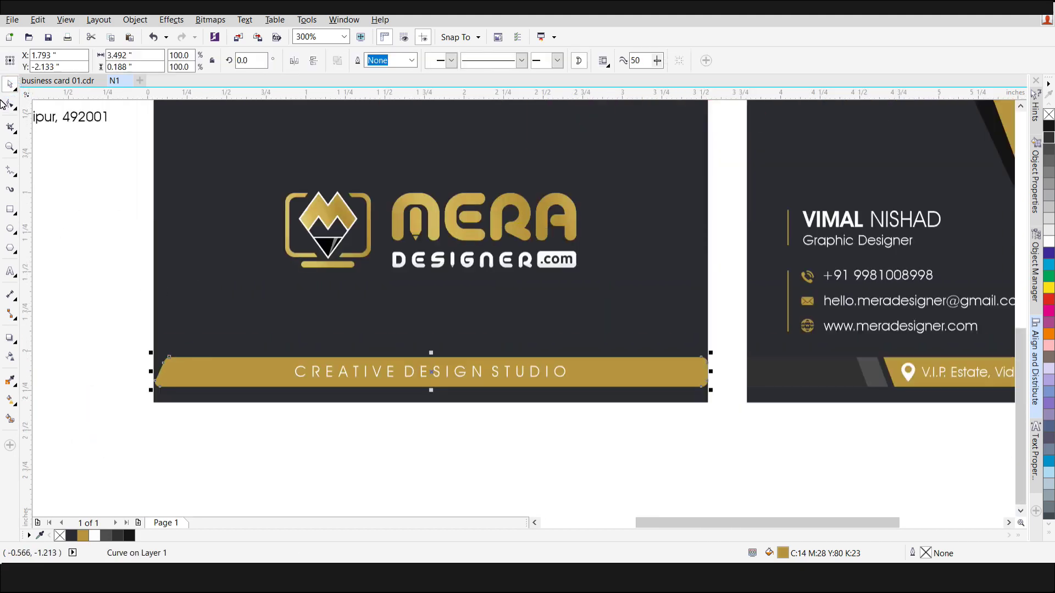
Shorten the copied front card's gold strip by shifting its left-end nodes about 0.58 inch to the right.
{"action": "left_click", "coordinate": [11, 105]}
{"action": "left_click_drag", "start_coordinate": [139, 337], "coordinate": [235, 427]}
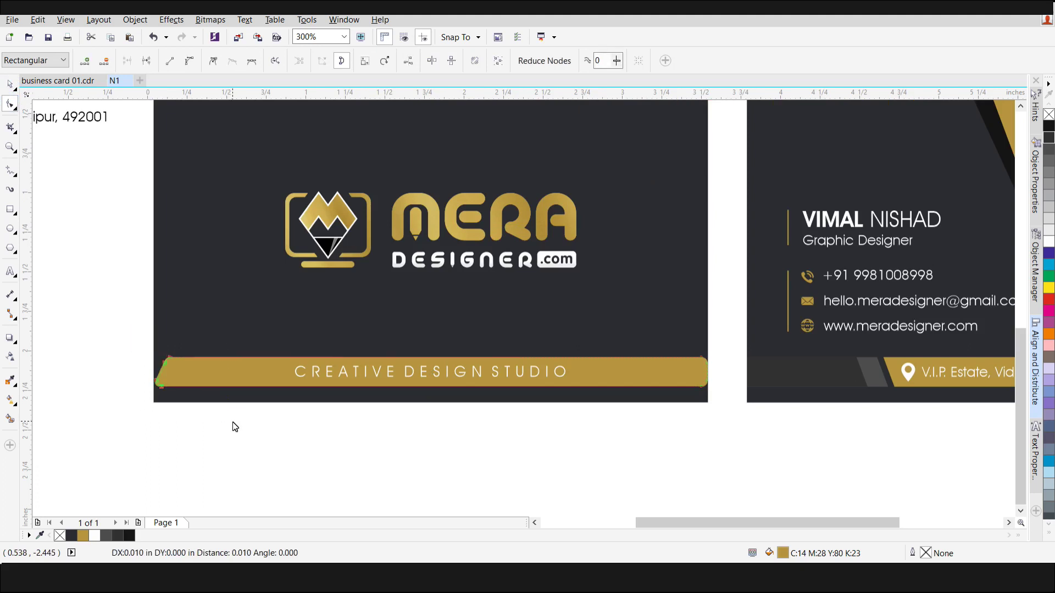
{"action": "key", "text": "Right"}
{"action": "key", "text": "Right"}
{"action": "key", "text": "Right"}
{"action": "key", "text": "Right"}
{"action": "key", "text": "Right"}
{"action": "key", "text": "Right"}
{"action": "key", "text": "Right"}
{"action": "key", "text": "Right"}
{"action": "key", "text": "Right"}
{"action": "key", "text": "Right"}
{"action": "key", "text": "Right"}
{"action": "key", "text": "Right"}
{"action": "key", "text": "Right"}
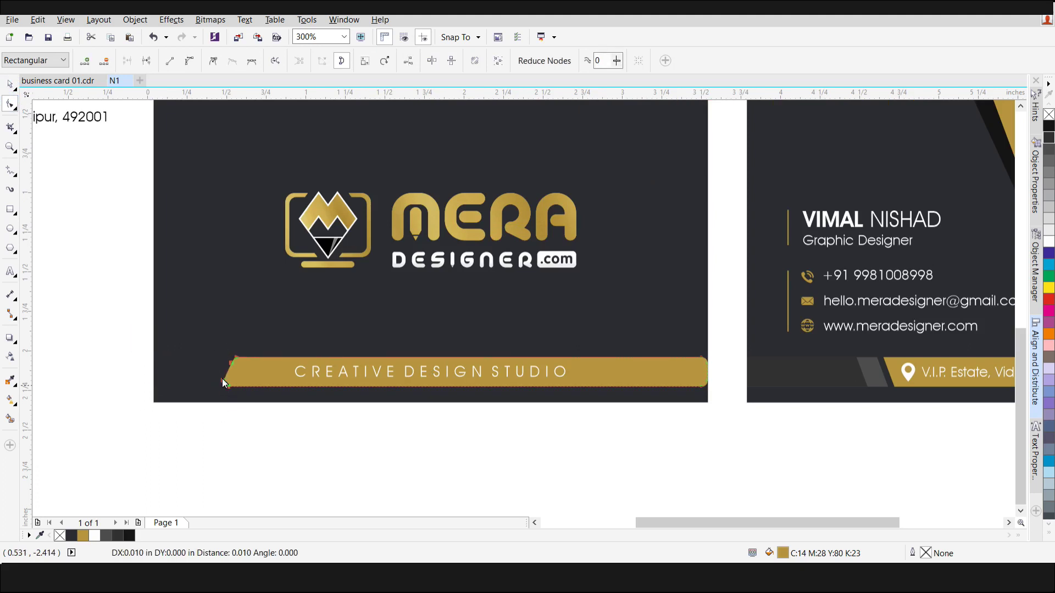
{"action": "key", "text": "Right"}
{"action": "key", "text": "Right"}
{"action": "key", "text": "Right"}
{"action": "key", "text": "Right"}
{"action": "key", "text": "Right"}
{"action": "key", "text": "Right"}
Adjust the nodes at the gold strip's upper-left corner to refine its slanted, rounded shape.
{"action": "left_click_drag", "start_coordinate": [208, 333], "coordinate": [280, 415]}
{"action": "left_click_drag", "start_coordinate": [235, 348], "coordinate": [279, 374]}
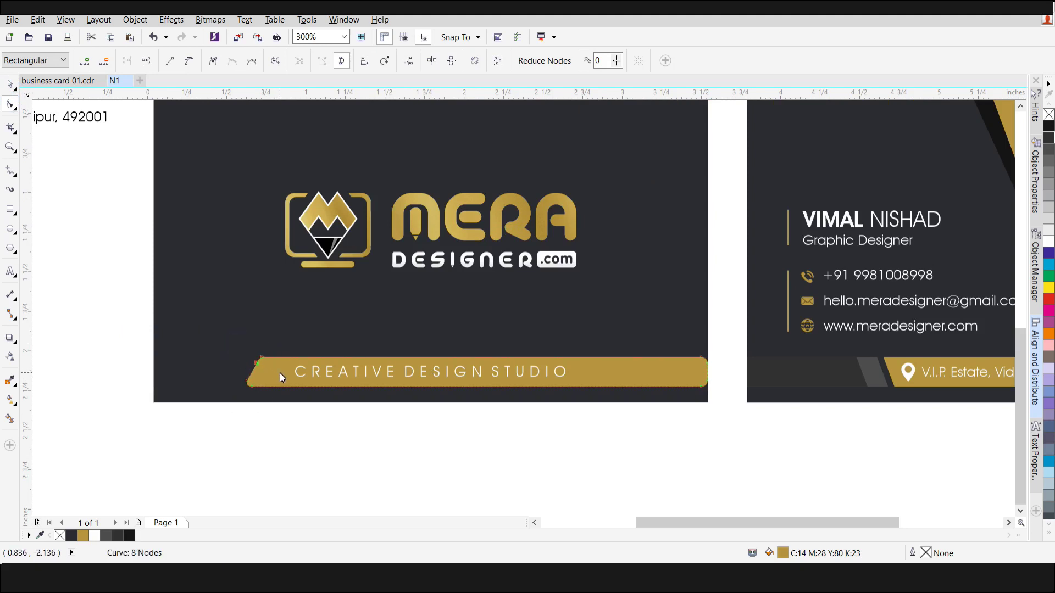
{"action": "scroll", "coordinate": [279, 374], "scroll_direction": "up", "scroll_amount": 4}
{"action": "left_click_drag", "start_coordinate": [215, 337], "coordinate": [212, 338]}
{"action": "scroll", "coordinate": [170, 356], "scroll_direction": "down", "scroll_amount": 2}
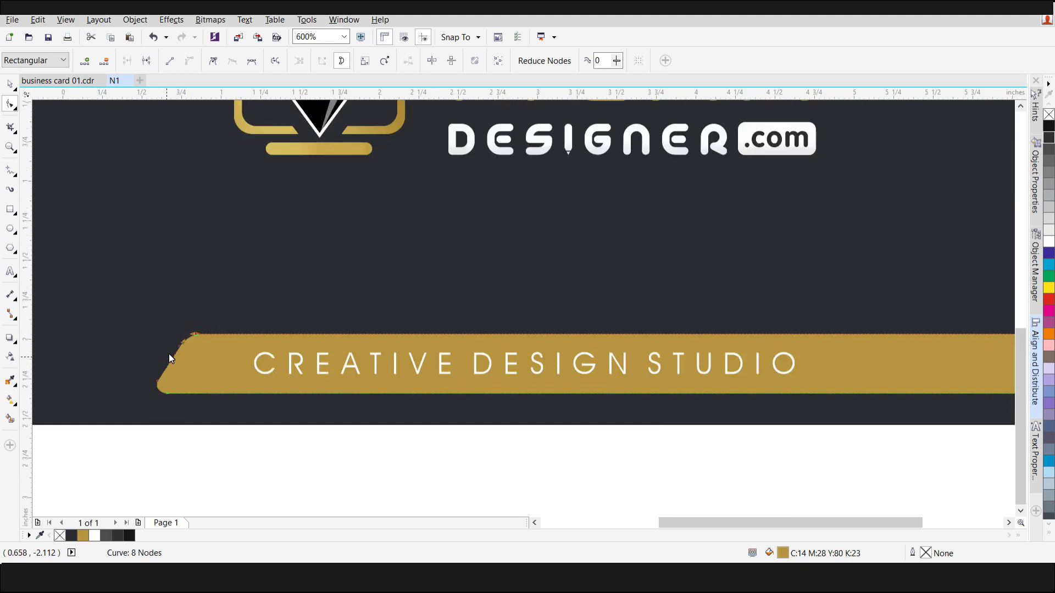
Extend the gold strip's right-end nodes past the card's right edge, making the strip about 2.98 inch wide.
{"action": "scroll", "coordinate": [169, 356], "scroll_direction": "down", "scroll_amount": 2}
{"action": "left_click_drag", "start_coordinate": [617, 358], "coordinate": [590, 412]}
{"action": "key", "text": "Right"}
{"action": "key", "text": "Right"}
{"action": "key", "text": "Right"}
{"action": "key", "text": "Right"}
{"action": "key", "text": "Right"}
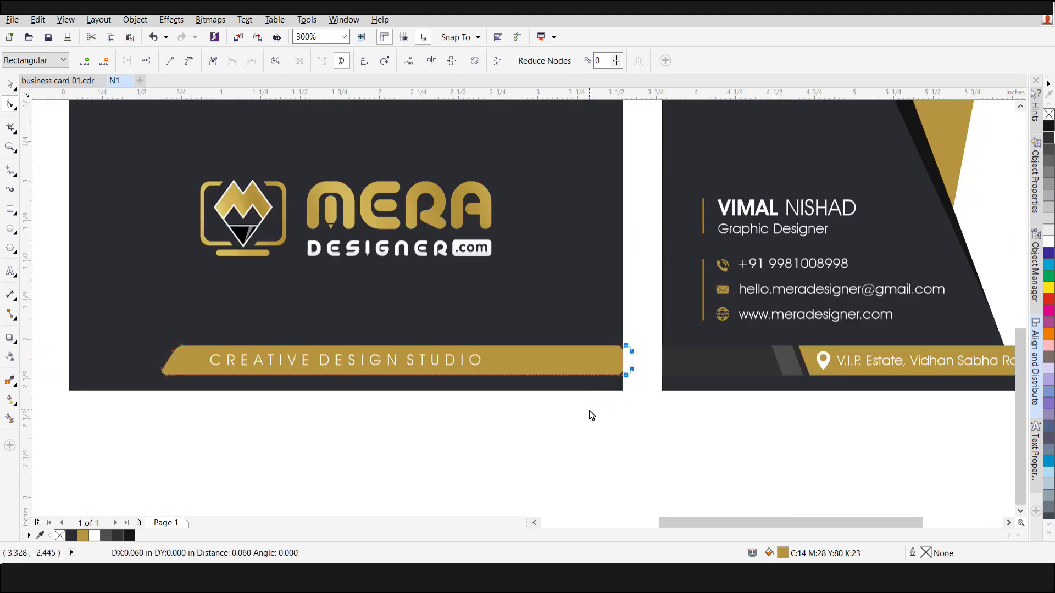
{"action": "scroll", "coordinate": [577, 351], "scroll_direction": "down", "scroll_amount": 2}
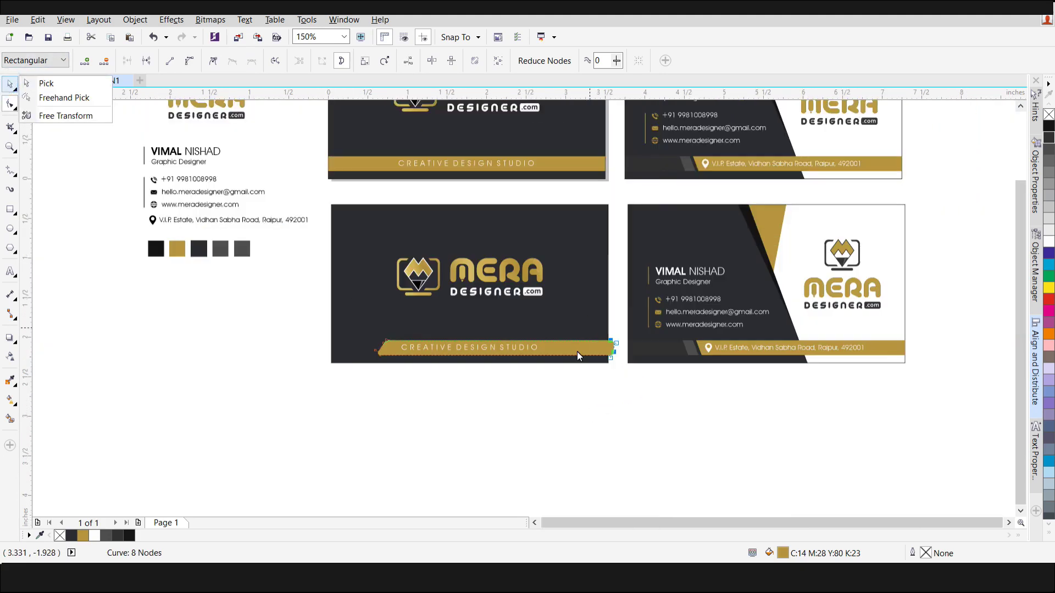
{"action": "scroll", "coordinate": [470, 351], "scroll_direction": "up", "scroll_amount": 2}
{"action": "left_click", "coordinate": [546, 419]}
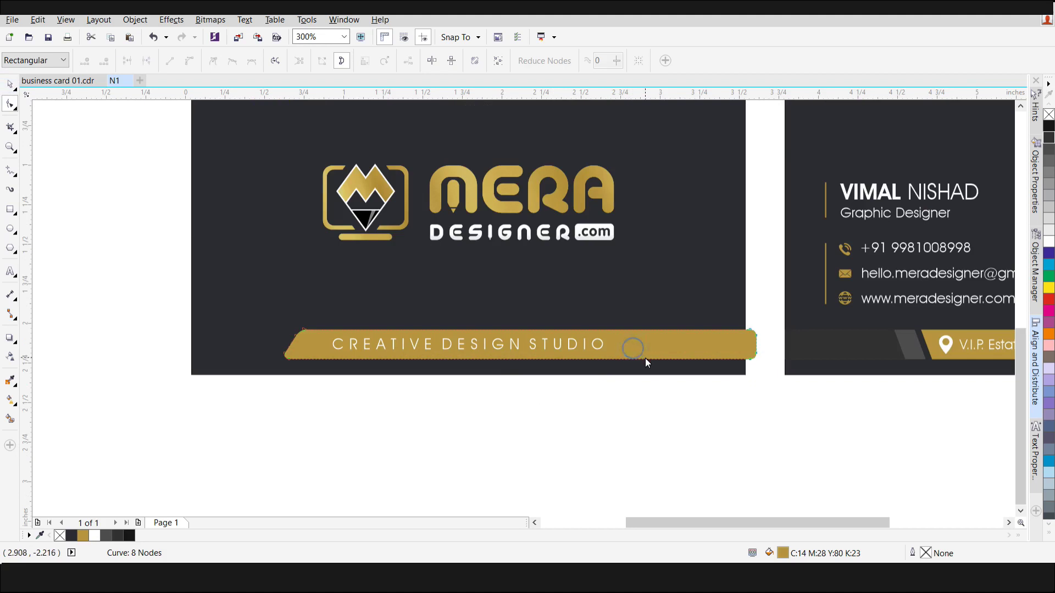
Duplicate the gold strip, mirror the copy vertically and horizontally, and place it left of the original across a narrow slanted gap.
{"action": "left_click", "coordinate": [15, 85]}
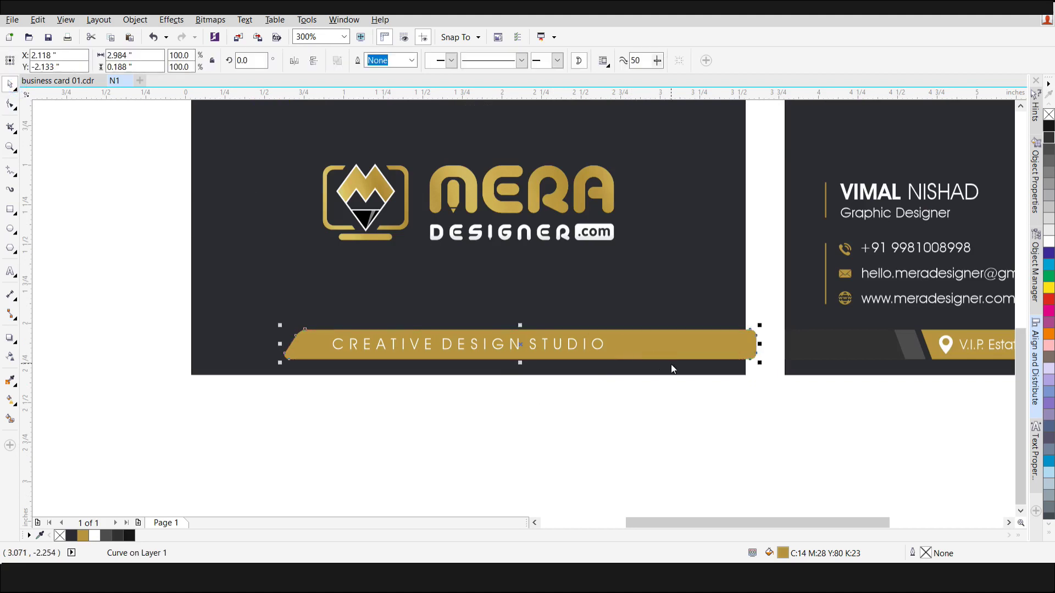
{"action": "left_click", "coordinate": [314, 61]}
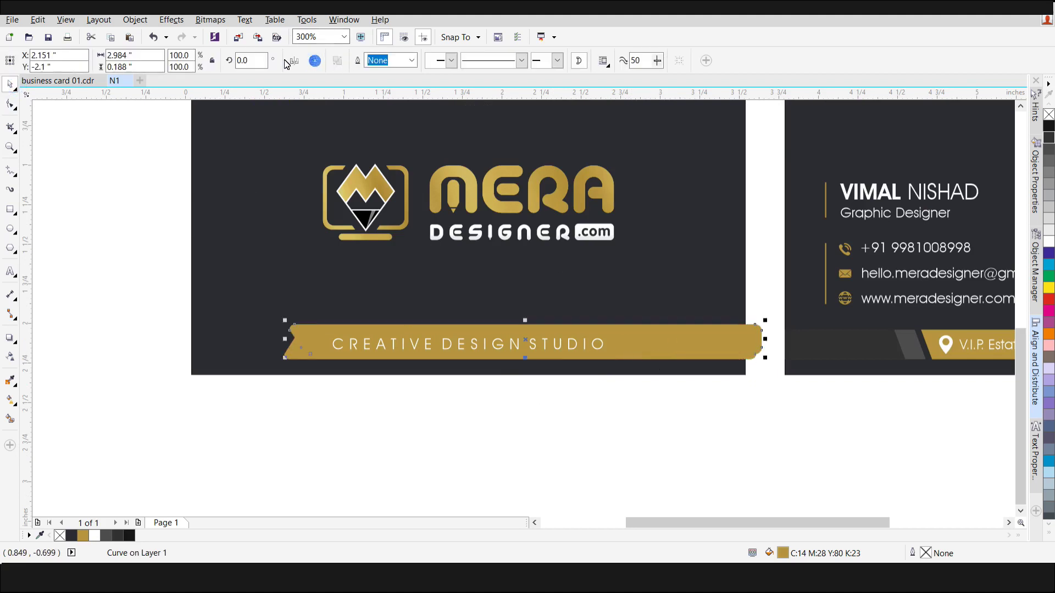
{"action": "left_click", "coordinate": [294, 61]}
{"action": "left_click_drag", "start_coordinate": [697, 338], "coordinate": [286, 352]}
{"action": "scroll", "coordinate": [285, 351], "scroll_direction": "up", "scroll_amount": 1}
{"action": "key", "text": "Down"}
{"action": "key", "text": "Down"}
{"action": "key", "text": "Left"}
{"action": "key", "text": "Left"}
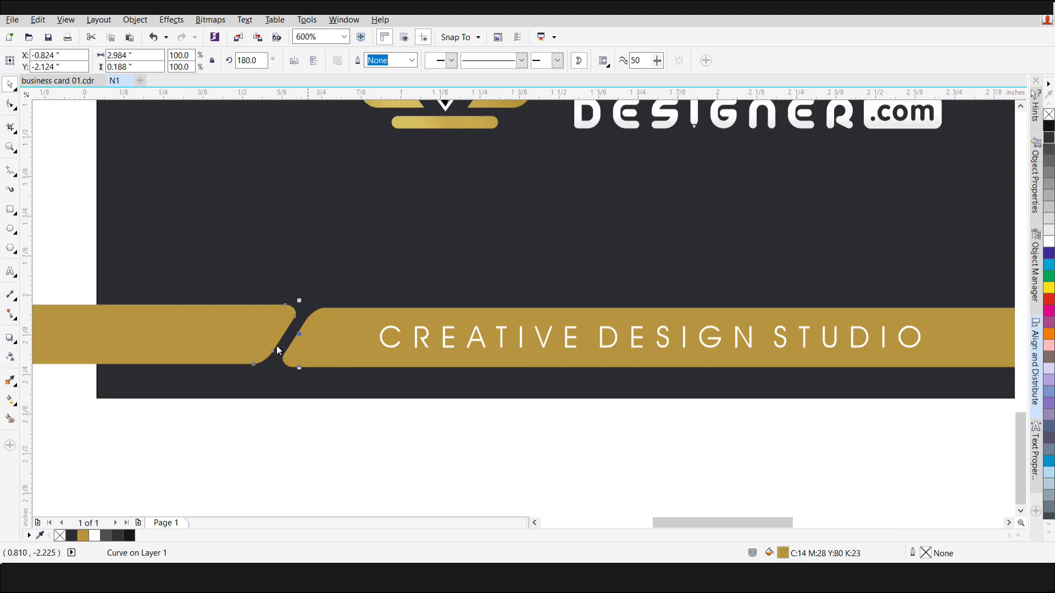
Fill the mirrored strip with 70% Black and PowerClip it inside the copied front card.
{"action": "left_click", "coordinate": [108, 537]}
{"action": "scroll", "coordinate": [152, 371], "scroll_direction": "down", "scroll_amount": 1}
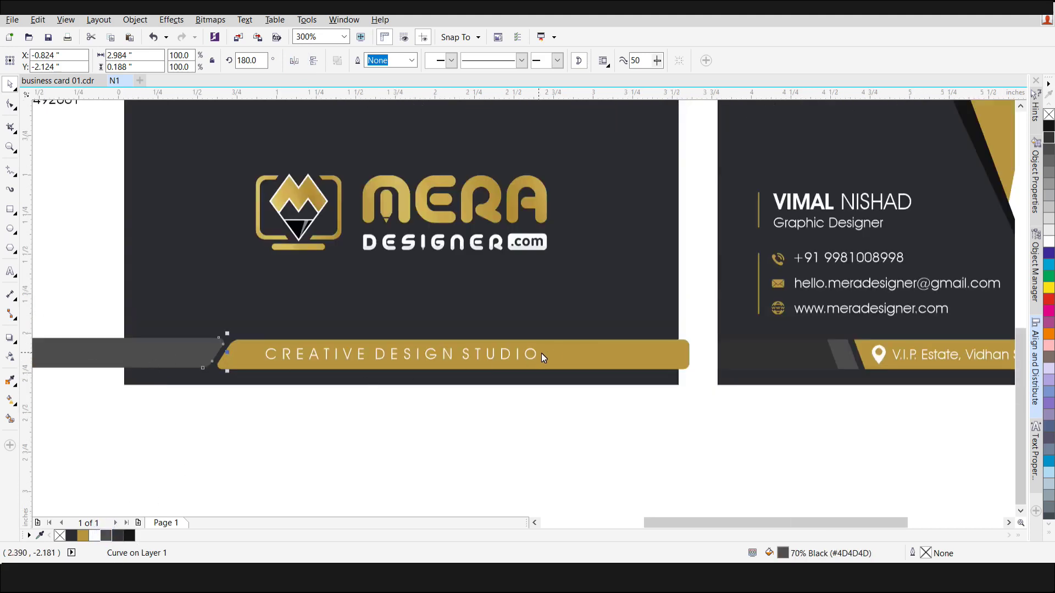
{"action": "left_click", "coordinate": [579, 355], "text": "shift"}
{"action": "right_click", "coordinate": [185, 355]}
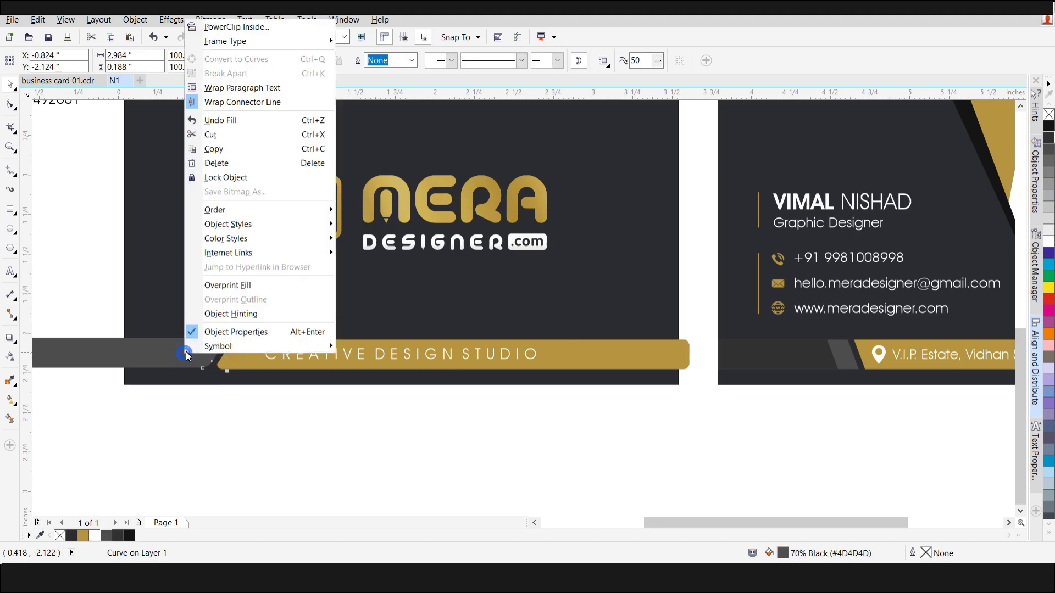
{"action": "left_click", "coordinate": [236, 26]}
{"action": "left_click", "coordinate": [227, 307]}
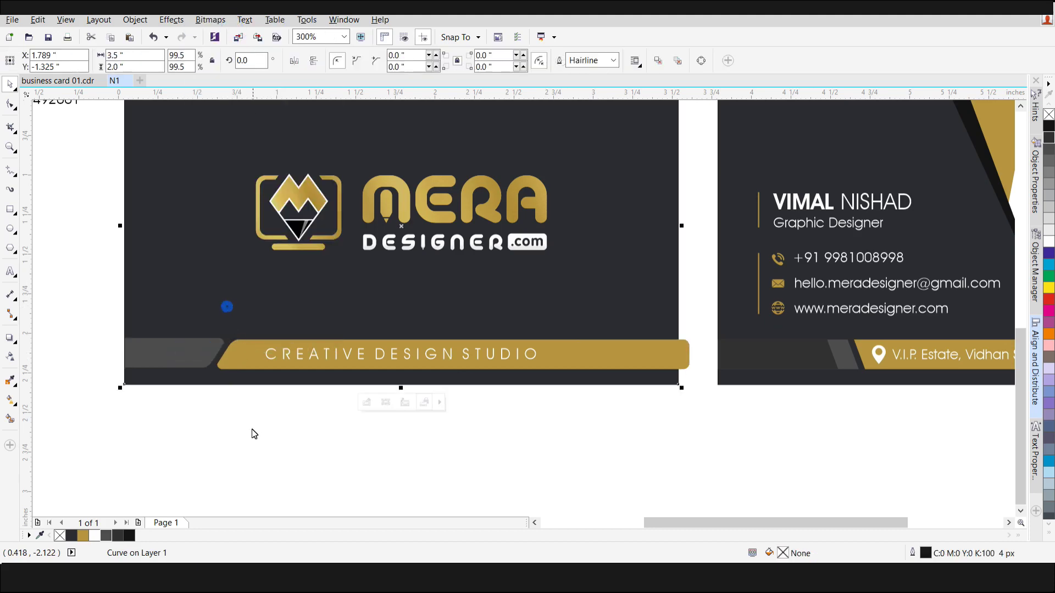
{"action": "scroll", "coordinate": [256, 430], "scroll_direction": "down", "scroll_amount": 1}
{"action": "left_click", "coordinate": [299, 447]}
{"action": "left_click", "coordinate": [227, 450]}
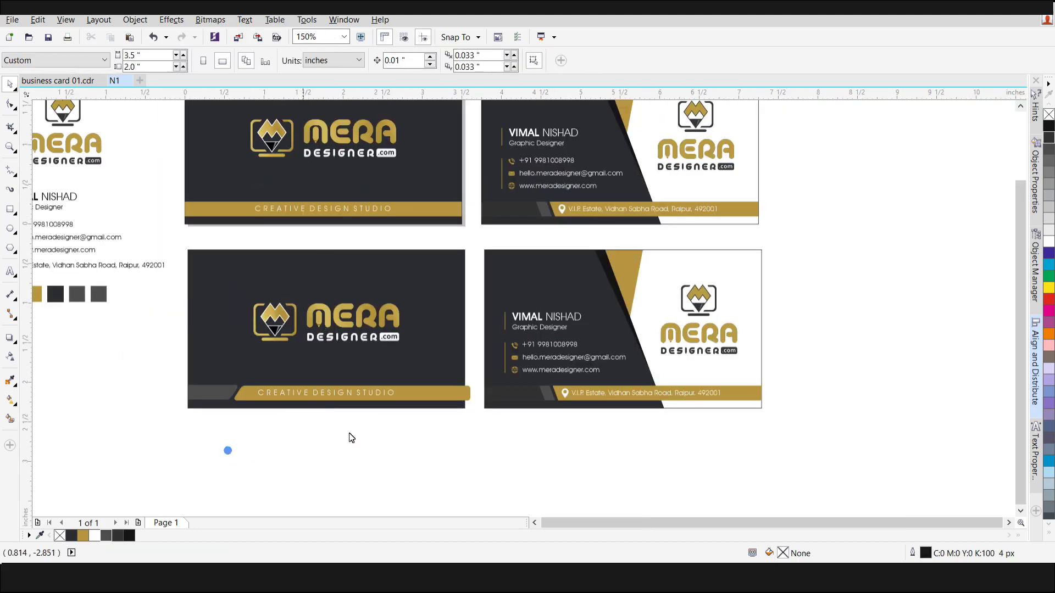
PowerClip the gold strip inside the copied front card so its right end is trimmed at the card edge.
{"action": "right_click", "coordinate": [447, 393]}
{"action": "left_click", "coordinate": [484, 66]}
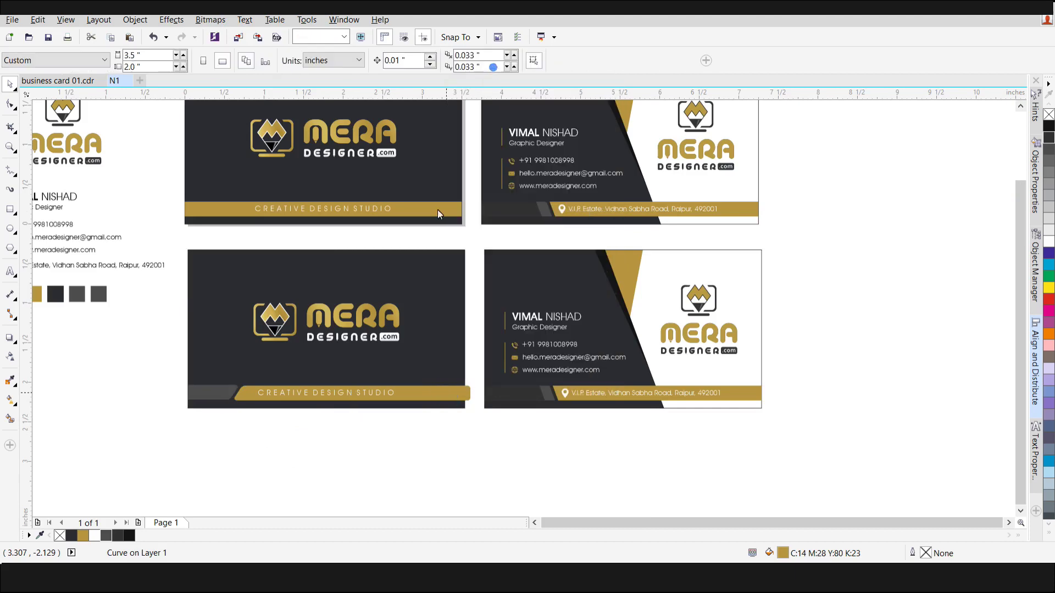
{"action": "left_click", "coordinate": [381, 367]}
{"action": "left_click", "coordinate": [410, 443]}
{"action": "scroll", "coordinate": [372, 379], "scroll_direction": "up", "scroll_amount": 1}
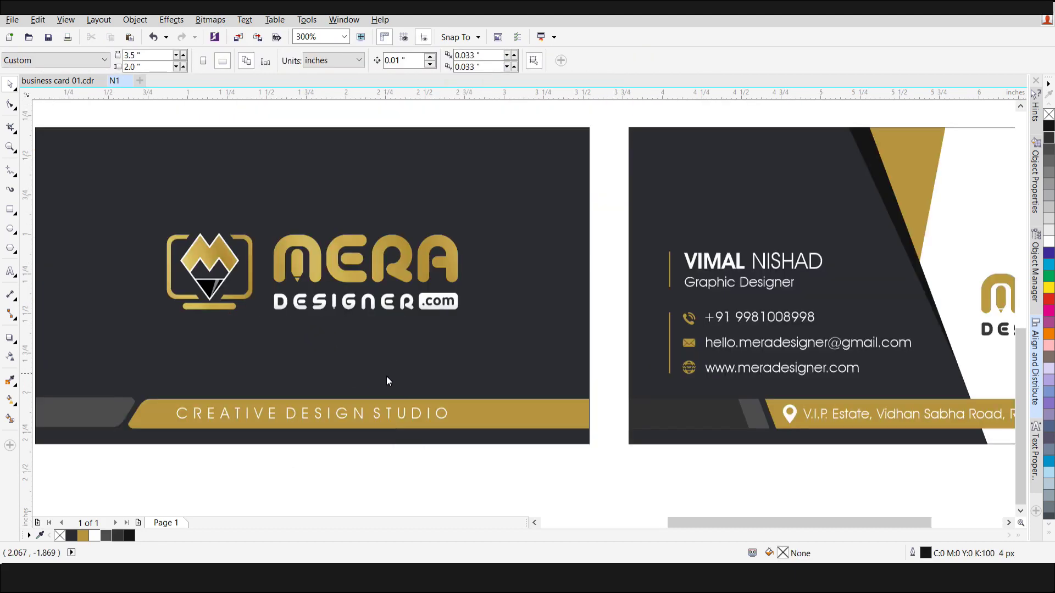
{"action": "scroll", "coordinate": [371, 379], "scroll_direction": "down", "scroll_amount": 1}
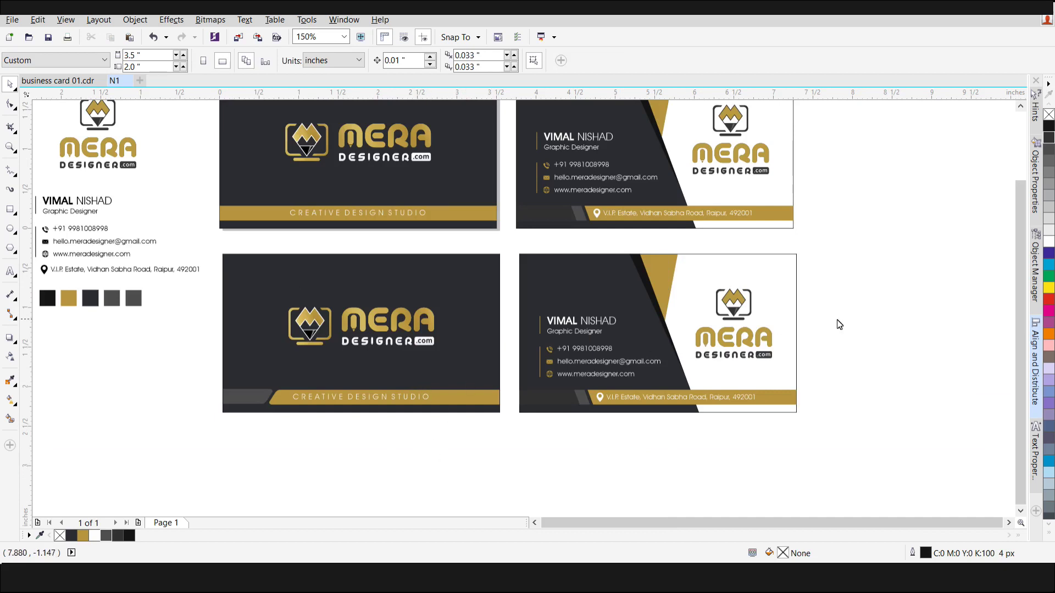
Move the contact details and logo off the copied back card to the empty area on its right.
{"action": "scroll", "coordinate": [447, 344], "scroll_direction": "down", "scroll_amount": 1}
{"action": "scroll", "coordinate": [572, 349], "scroll_direction": "up", "scroll_amount": 1}
{"action": "left_click_drag", "start_coordinate": [740, 267], "coordinate": [392, 393]}
{"action": "left_click_drag", "start_coordinate": [440, 323], "coordinate": [754, 294]}
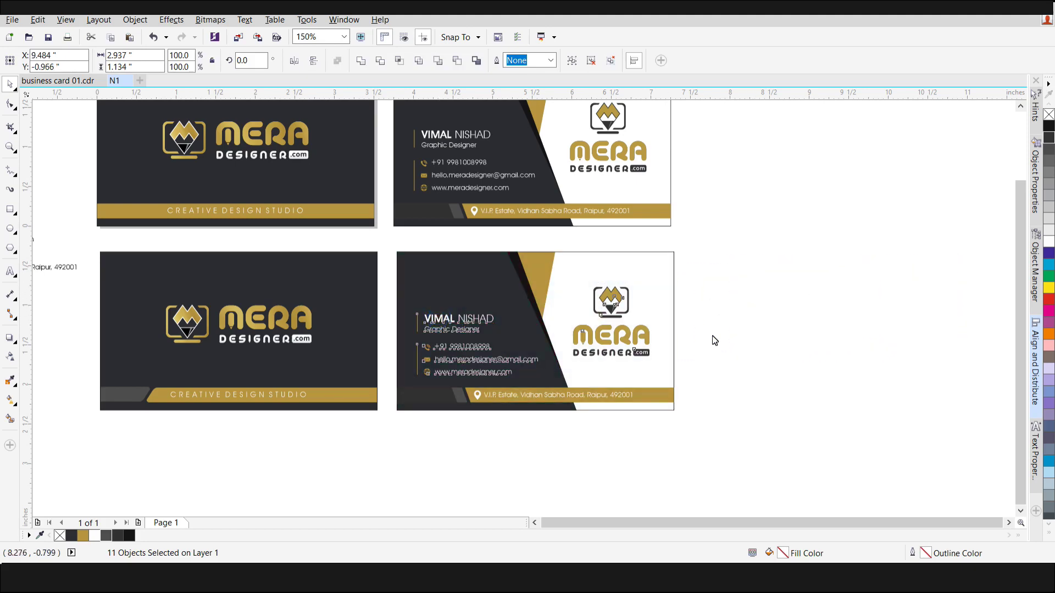
{"action": "left_click", "coordinate": [690, 438]}
Delete the gold address strip and the grey strip pieces beside it from the copied back card.
{"action": "left_click", "coordinate": [651, 390]}
{"action": "key", "text": "Delete"}
{"action": "left_click", "coordinate": [451, 404]}
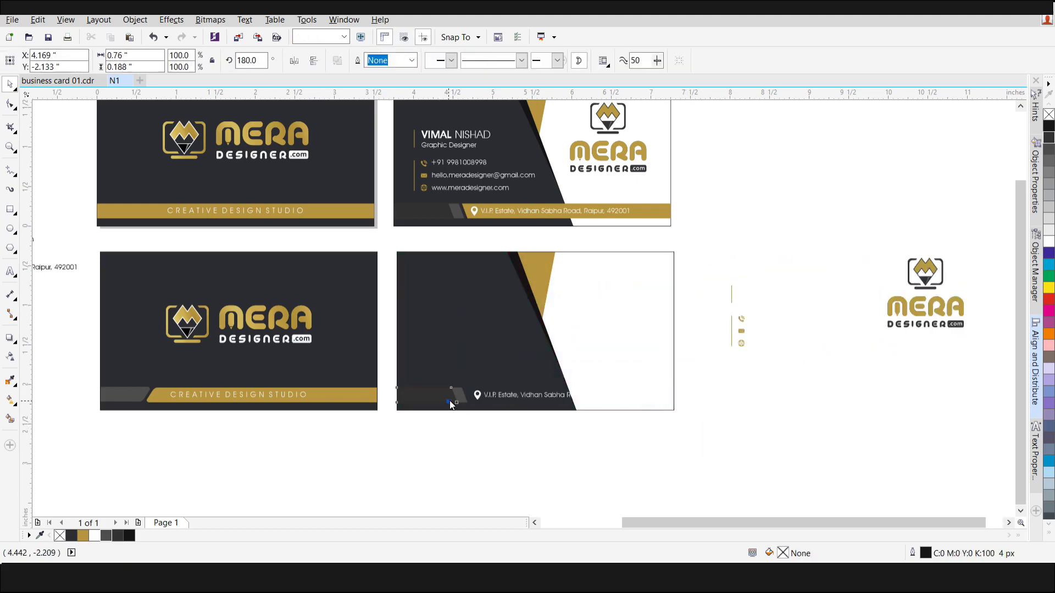
{"action": "left_click", "coordinate": [460, 398]}
{"action": "key", "text": "Delete"}
Move the address line and pin icon below the back card, and recolour them and the contact details black.
{"action": "left_click_drag", "start_coordinate": [801, 465], "coordinate": [432, 373]}
{"action": "left_click_drag", "start_coordinate": [479, 398], "coordinate": [479, 446]}
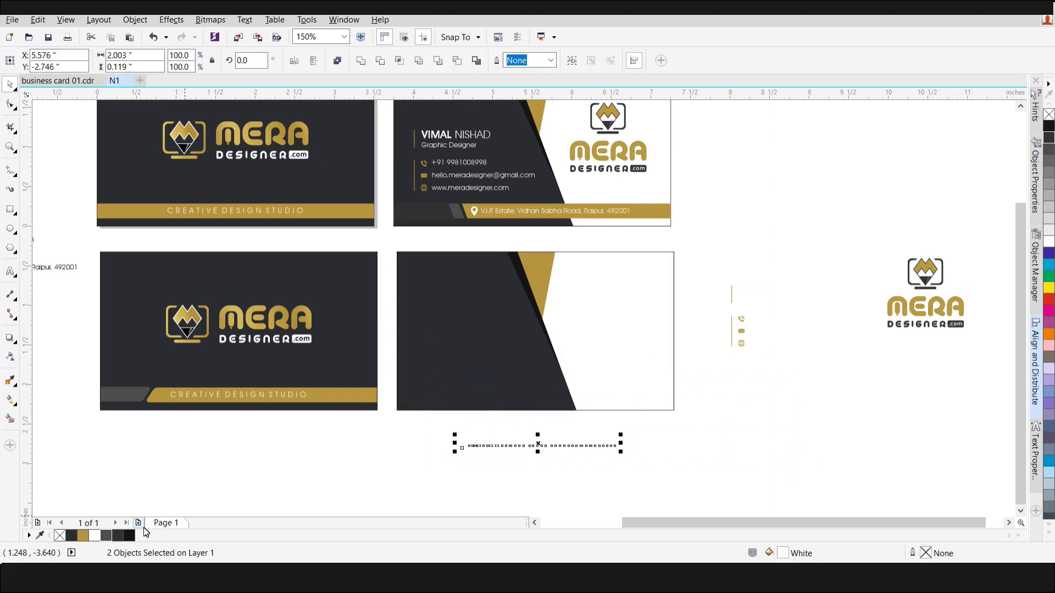
{"action": "left_click", "coordinate": [129, 541]}
{"action": "left_click", "coordinate": [697, 467]}
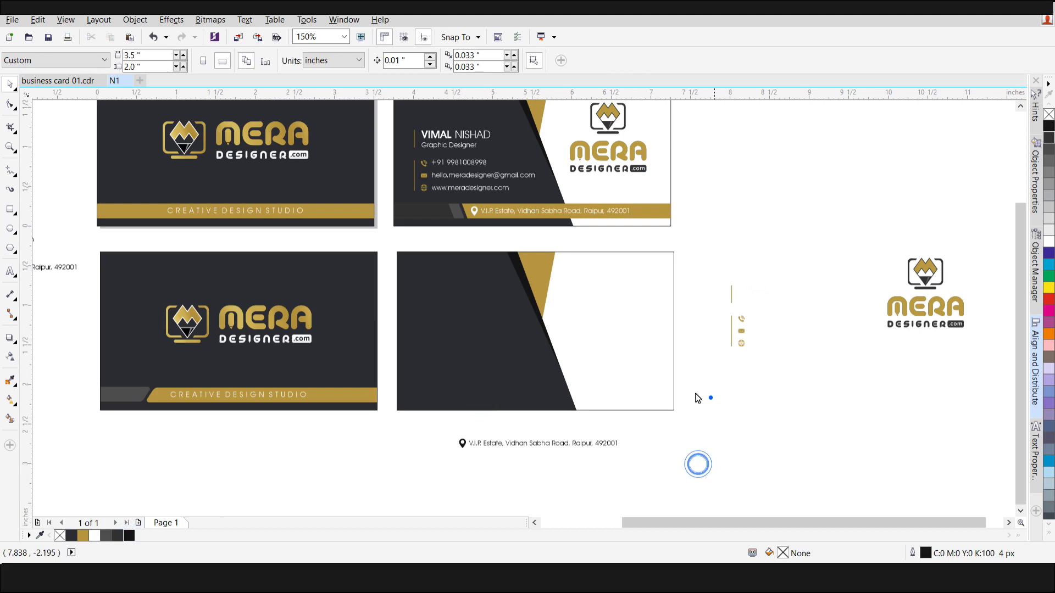
{"action": "left_click_drag", "start_coordinate": [709, 253], "coordinate": [868, 366]}
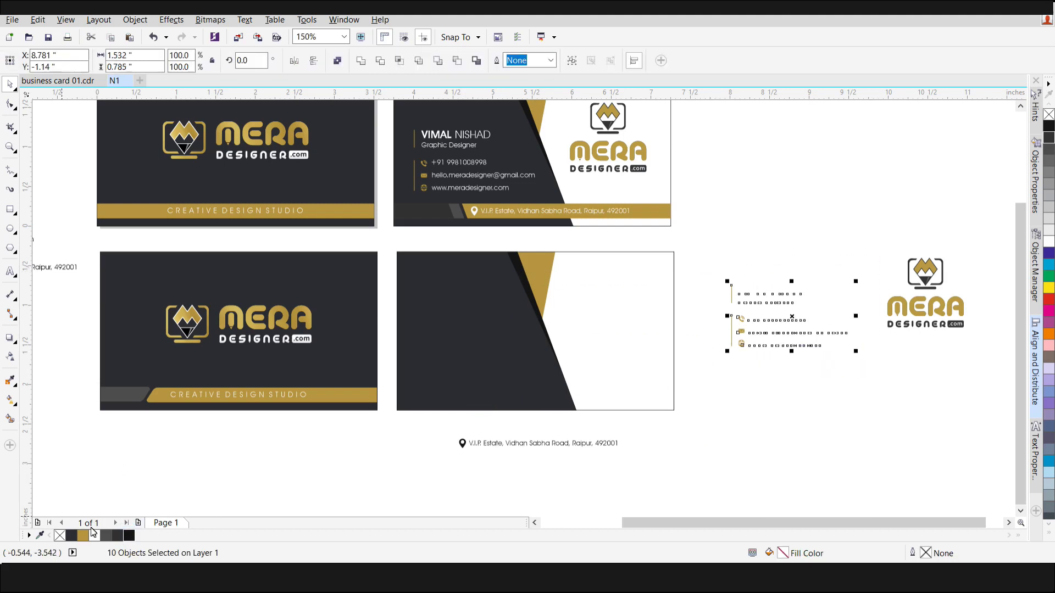
{"action": "left_click", "coordinate": [130, 539]}
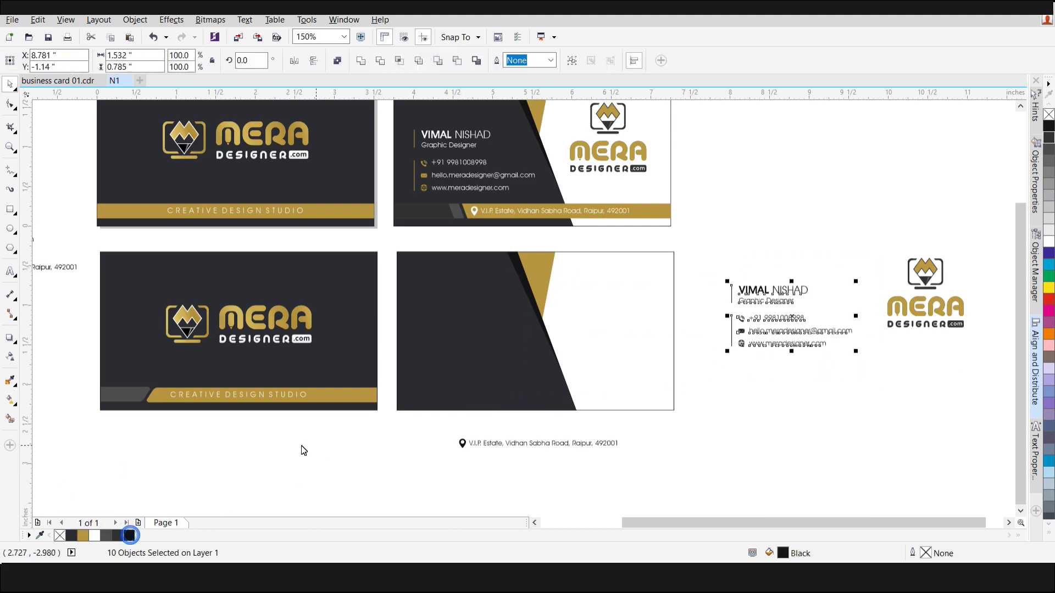
Delete the dark slanted panel and the clipped black and gold triangles, emptying the copied back card.
{"action": "left_click", "coordinate": [464, 340]}
{"action": "key", "text": "Delete"}
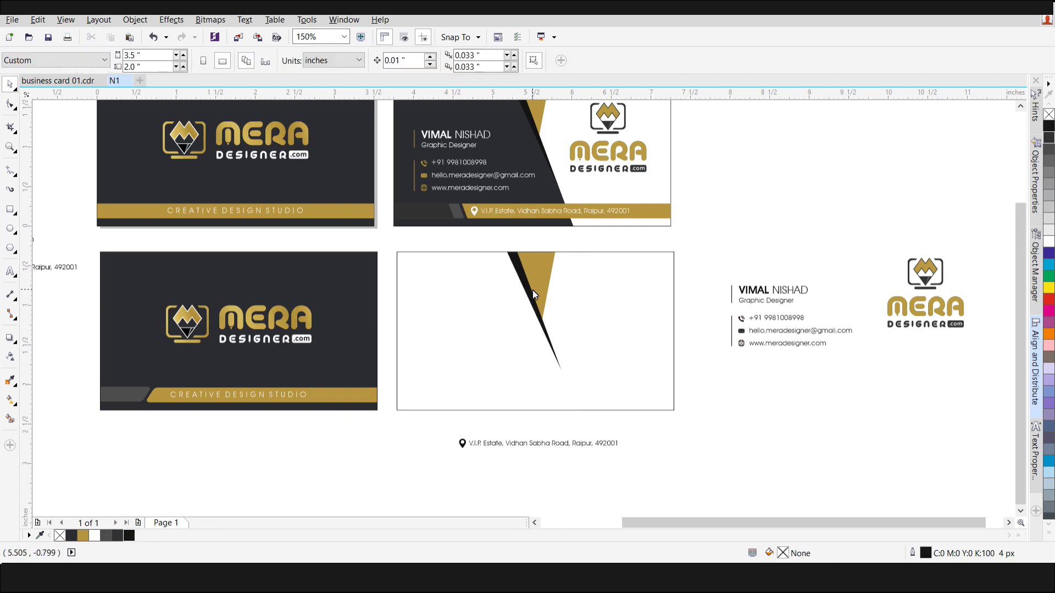
{"action": "left_click", "coordinate": [542, 305]}
{"action": "left_click", "coordinate": [541, 426]}
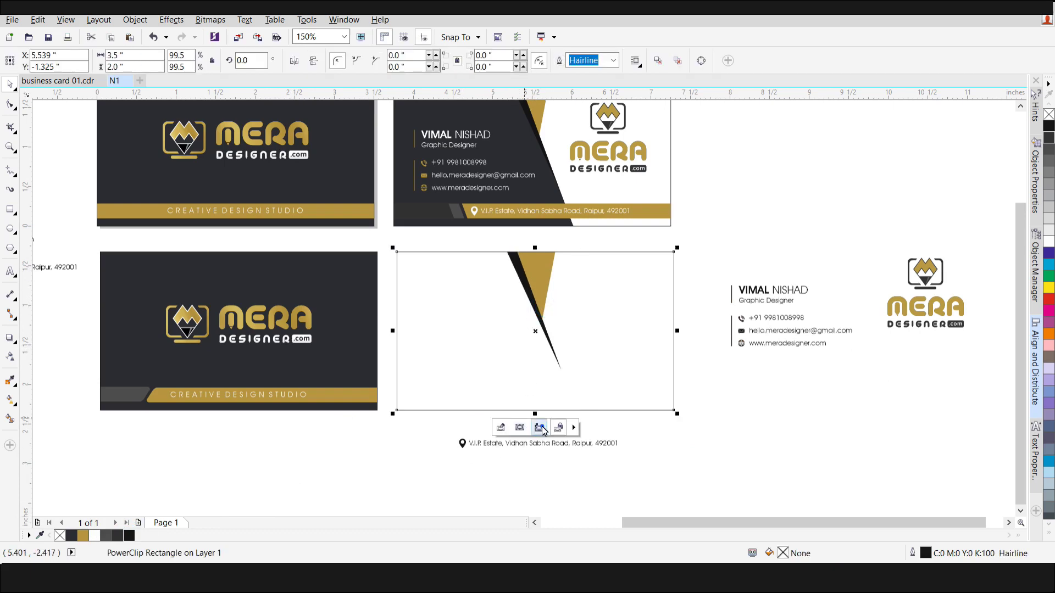
{"action": "left_click", "coordinate": [689, 433]}
{"action": "left_click", "coordinate": [516, 261]}
{"action": "key", "text": "Delete"}
Copy the grey and gold strips from inside the front card's PowerClip and place them along the bottom of the back card.
{"action": "left_click", "coordinate": [289, 447]}
{"action": "left_click", "coordinate": [350, 407]}
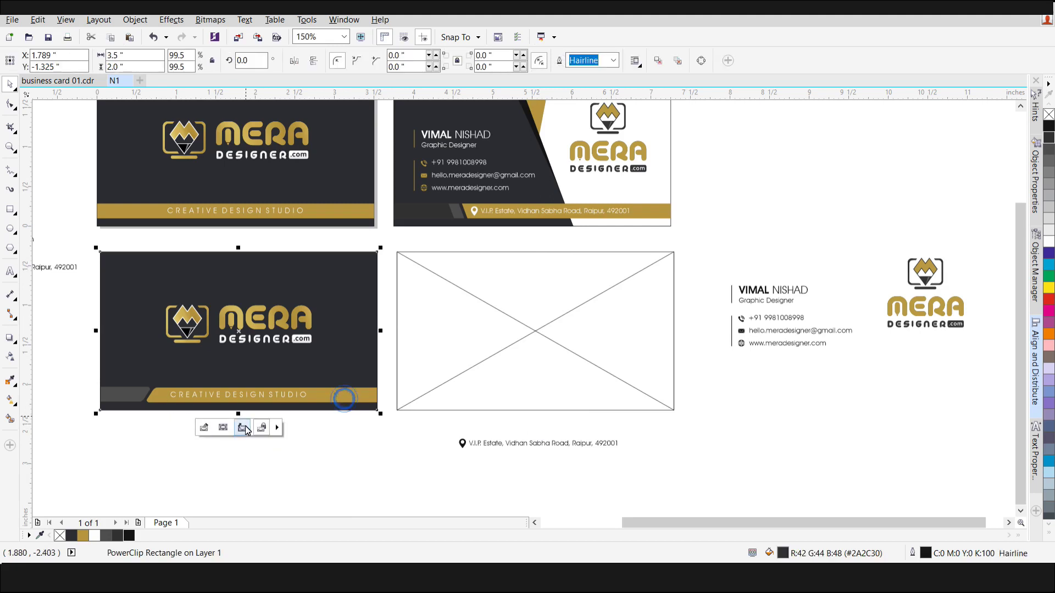
{"action": "left_click", "coordinate": [203, 429]}
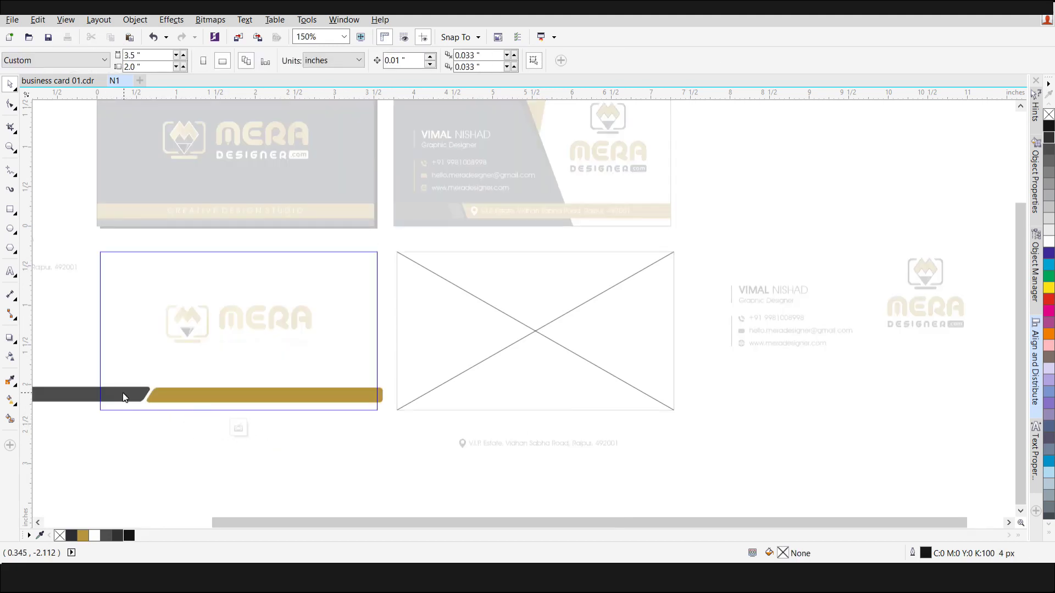
{"action": "left_click", "coordinate": [195, 395]}
{"action": "left_click", "coordinate": [114, 396], "text": "shift"}
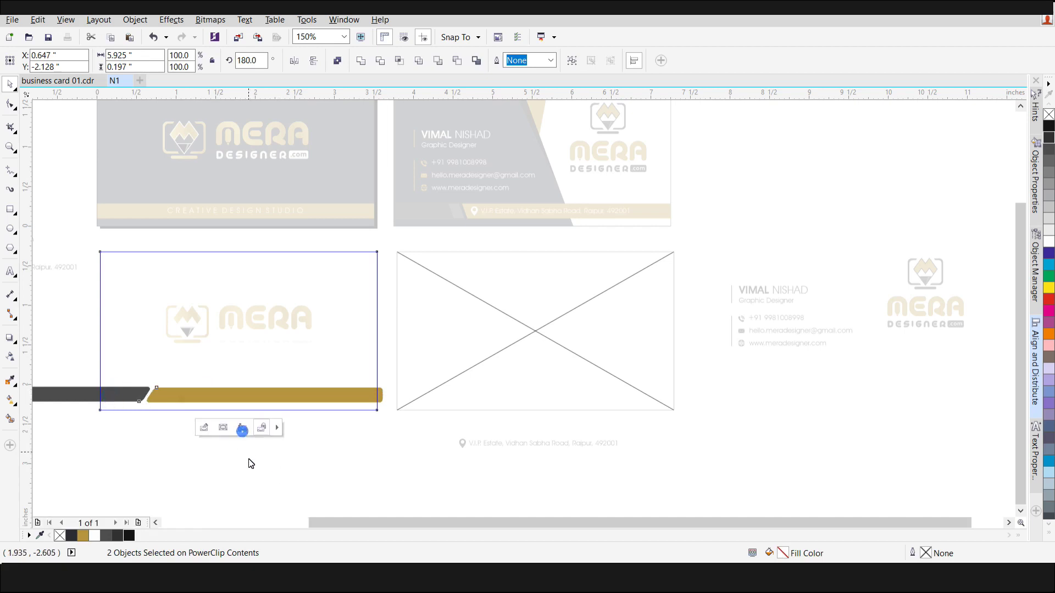
{"action": "left_click", "coordinate": [242, 428]}
{"action": "left_click_drag", "start_coordinate": [283, 398], "coordinate": [574, 402]}
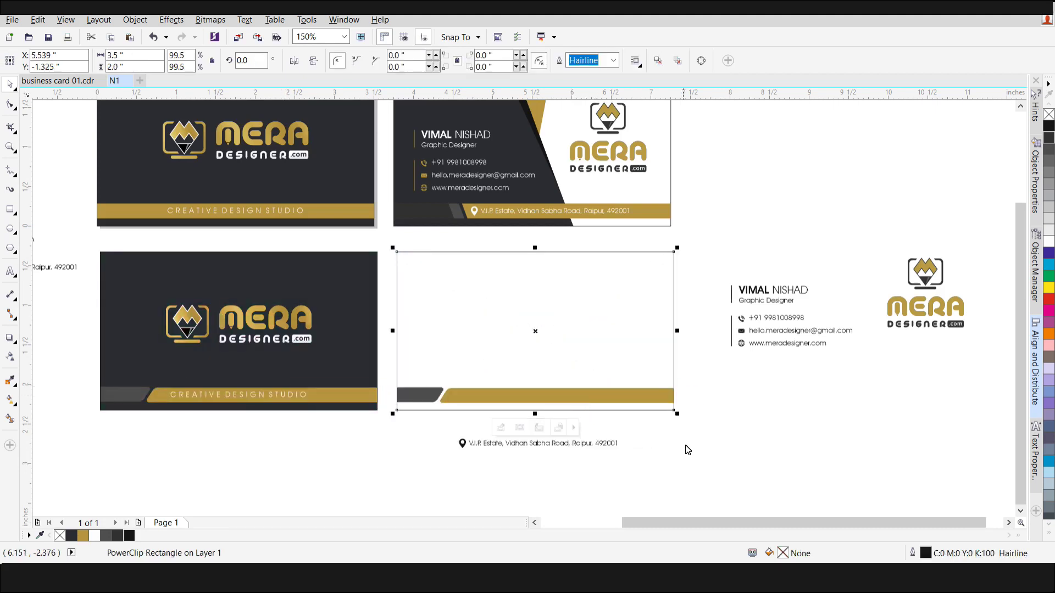
Move the address line and pin icon onto the back card's gold strip, recolour them white, and align them near its left end.
{"action": "left_click_drag", "start_coordinate": [686, 478], "coordinate": [391, 426]}
{"action": "left_click_drag", "start_coordinate": [491, 451], "coordinate": [490, 405]}
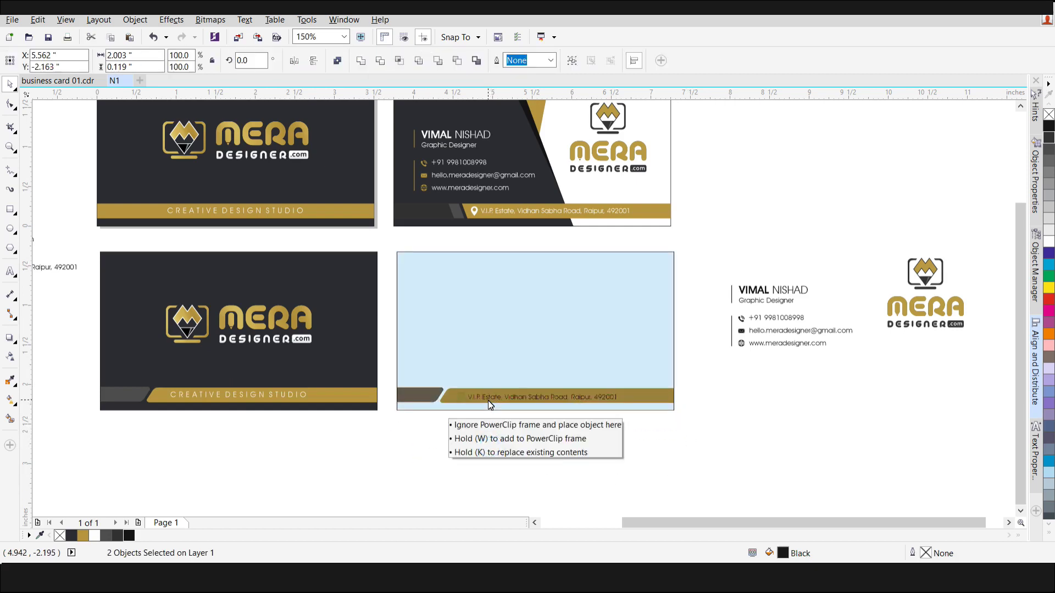
{"action": "left_click_drag", "start_coordinate": [487, 400], "coordinate": [486, 398]}
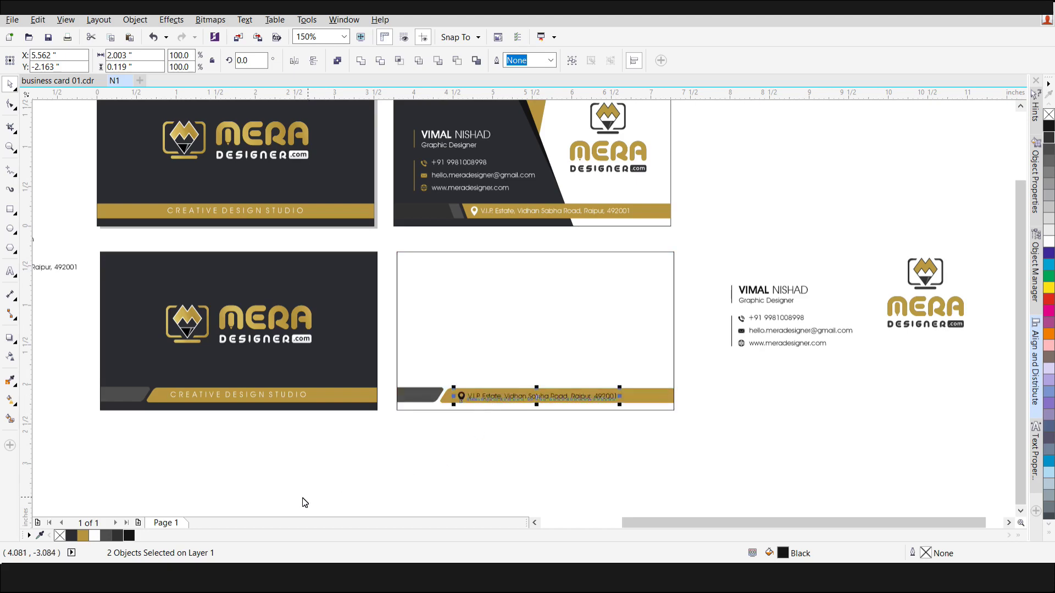
{"action": "left_click", "coordinate": [95, 536]}
{"action": "key", "text": "Down"}
{"action": "key", "text": "Down"}
{"action": "left_click", "coordinate": [528, 449]}
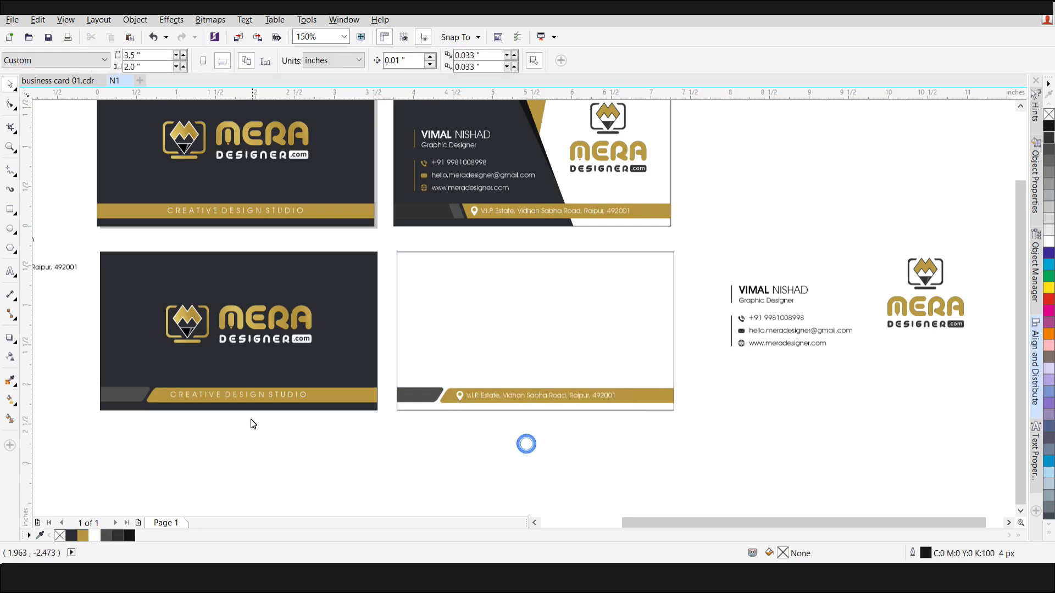
{"action": "left_click", "coordinate": [216, 392]}
{"action": "left_click", "coordinate": [447, 459]}
{"action": "left_click_drag", "start_coordinate": [652, 434], "coordinate": [445, 372]}
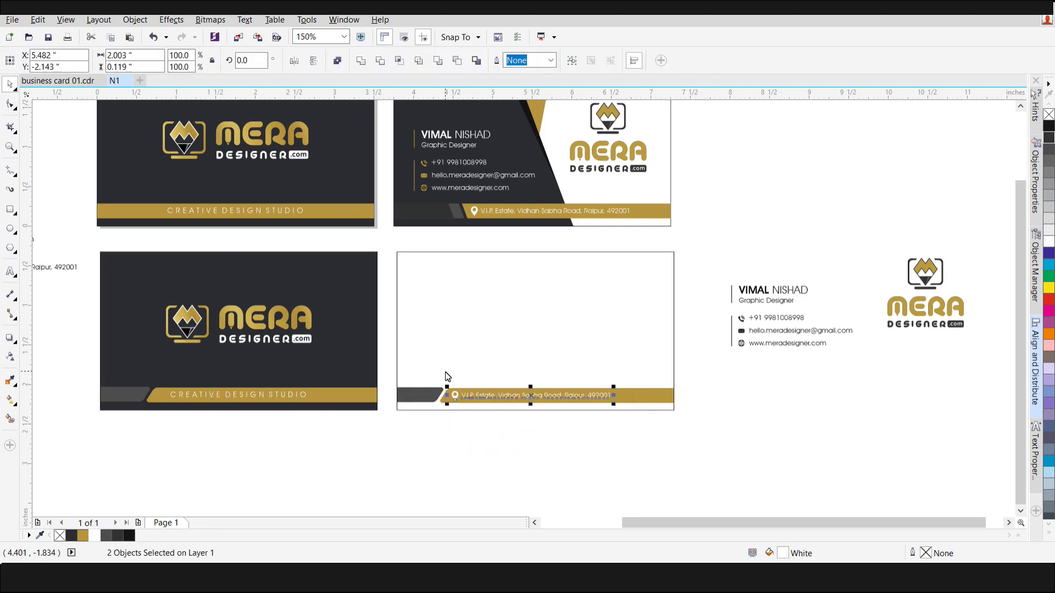
{"action": "left_click", "coordinate": [505, 478]}
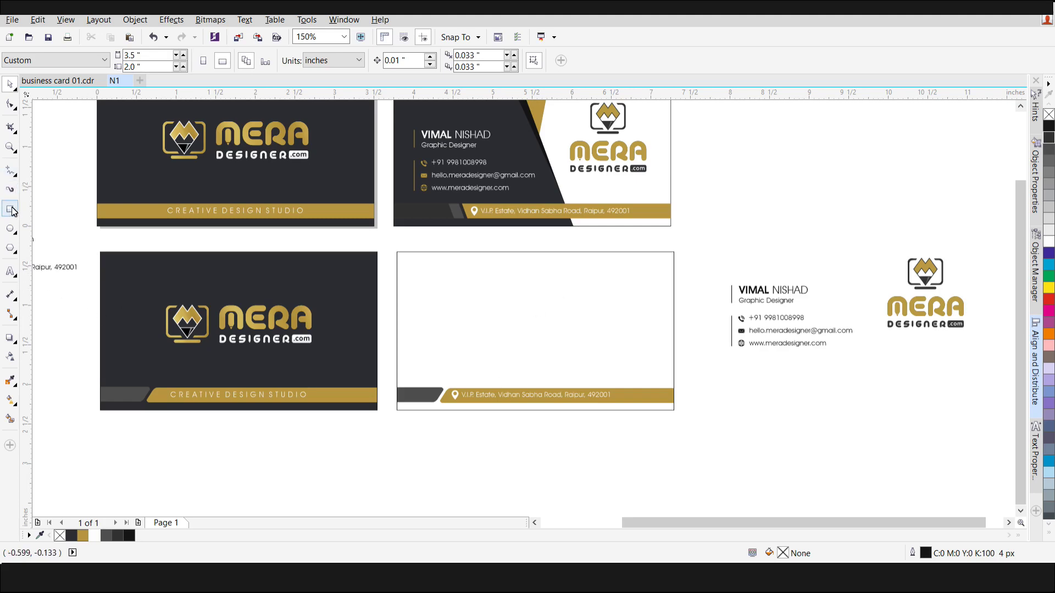
Draw a rectangle about 3.3 × 1.7 inches over the back card and round its corners to about 0.097 inch.
{"action": "key", "text": "F6"}
{"action": "mouse_move", "coordinate": [465, 283]}
{"action": "left_mouse_down"}
{"action": "mouse_move", "coordinate": [680, 405]}
{"action": "mouse_move", "coordinate": [726, 416]}
{"action": "left_mouse_up"}
{"action": "left_click", "coordinate": [10, 104]}
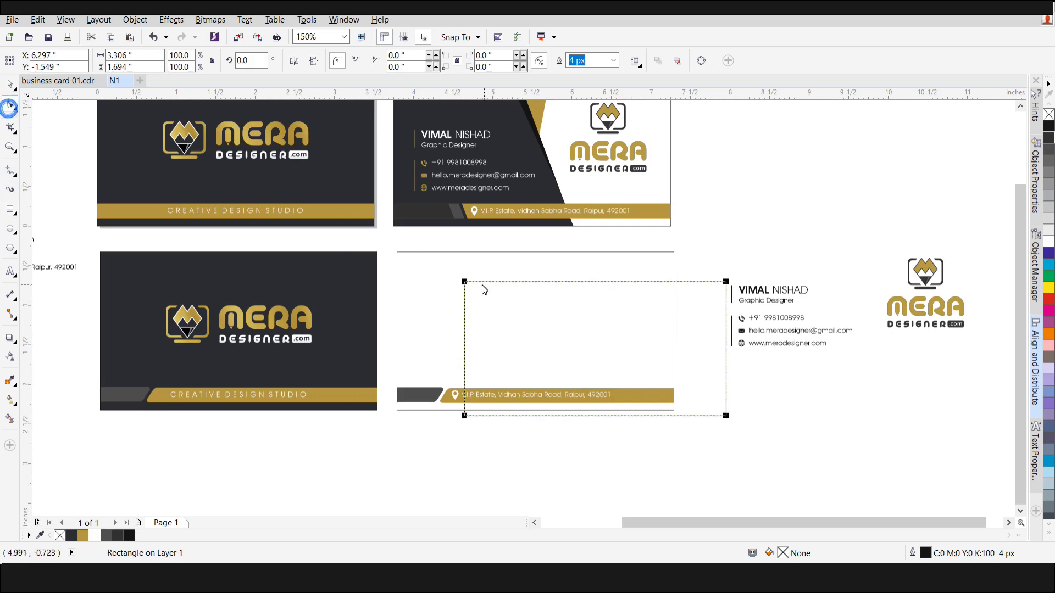
{"action": "left_click_drag", "start_coordinate": [464, 282], "coordinate": [474, 284]}
{"action": "left_click", "coordinate": [10, 84]}
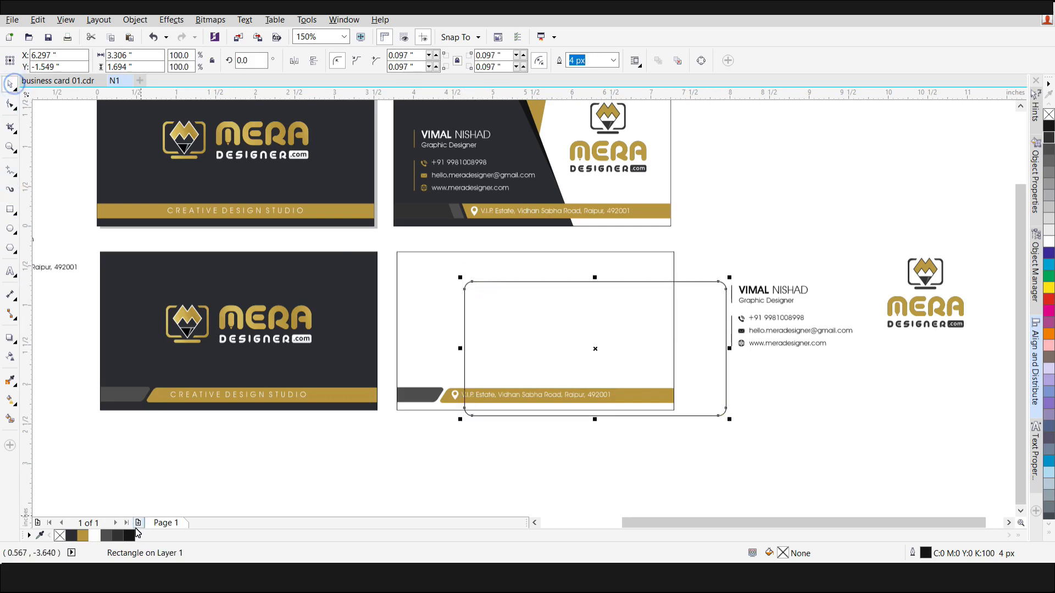
Fill the rounded rectangle with 90% black, shift it slightly down, and remove its outline.
{"action": "left_click", "coordinate": [118, 535]}
{"action": "mouse_move", "coordinate": [478, 348]}
{"action": "left_mouse_down"}
{"action": "mouse_move", "coordinate": [500, 333]}
{"action": "mouse_move", "coordinate": [480, 356]}
{"action": "left_mouse_up"}
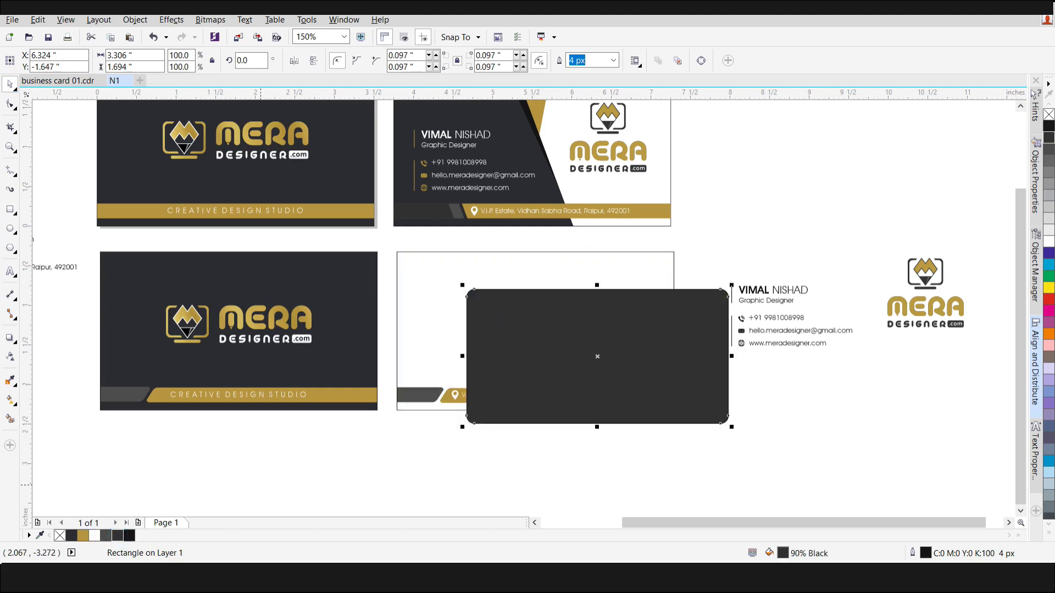
{"action": "right_click", "coordinate": [60, 535]}
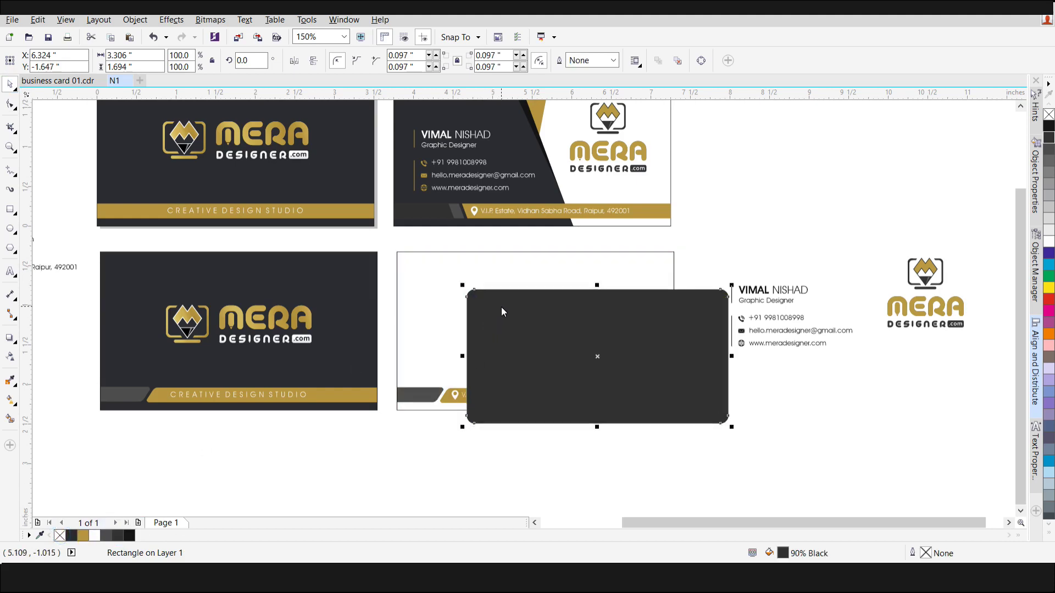
Convert the dark rectangle to curves and shift its upper-left corner nodes right to slant the left edge.
{"action": "key", "text": "ctrl+q"}
{"action": "left_click", "coordinate": [10, 104]}
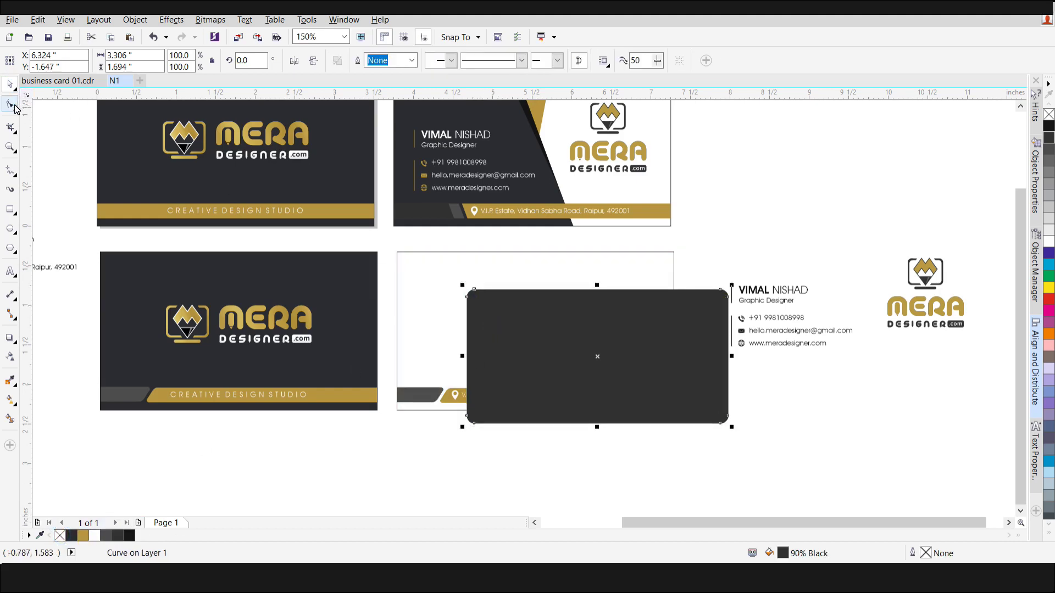
{"action": "left_click_drag", "start_coordinate": [448, 277], "coordinate": [527, 330]}
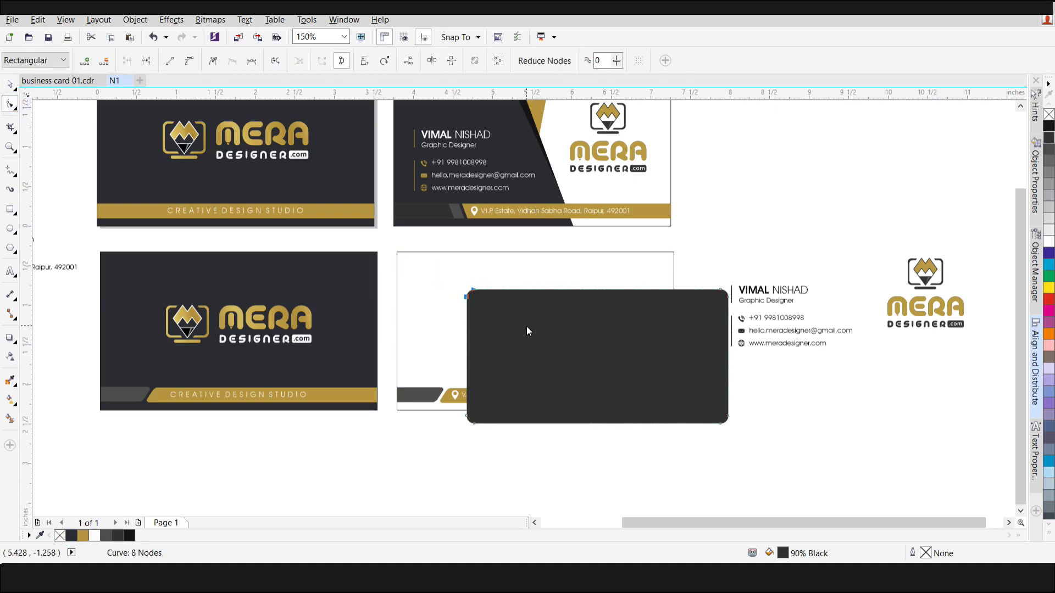
{"action": "key", "text": "Right"}
{"action": "key", "text": "Right"}
{"action": "key", "text": "Right"}
{"action": "key", "text": "Right"}
{"action": "key", "text": "Right"}
{"action": "key", "text": "Right"}
{"action": "key", "text": "Right"}
{"action": "key", "text": "Right"}
{"action": "key", "text": "Right"}
{"action": "key", "text": "Right"}
{"action": "key", "text": "Right"}
{"action": "key", "text": "Right"}
{"action": "key", "text": "Right"}
{"action": "key", "text": "Right"}
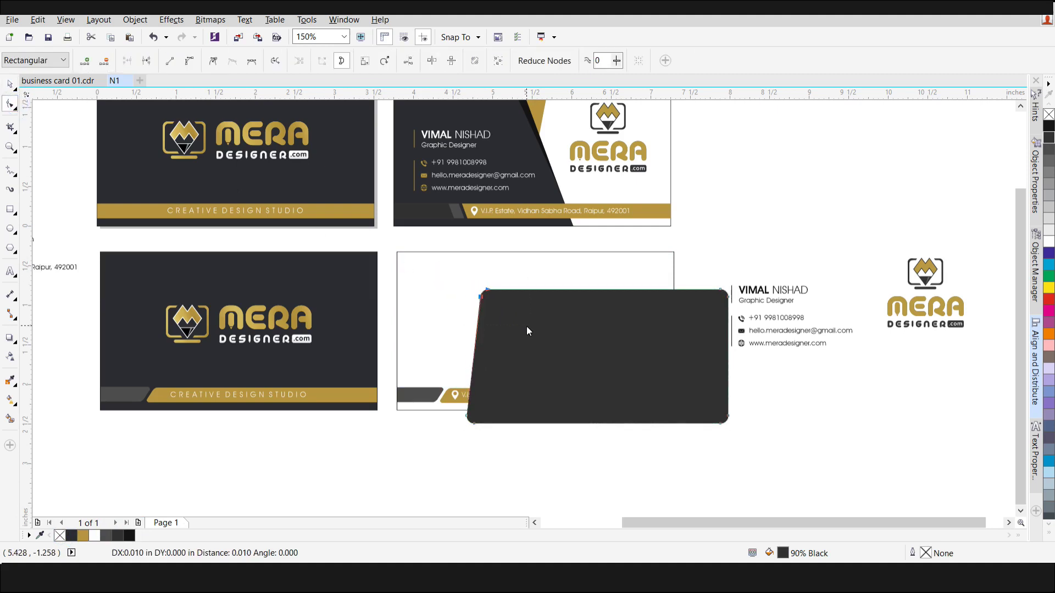
{"action": "key", "text": "Right"}
{"action": "key", "text": "Right"}
{"action": "key", "text": "Right"}
{"action": "key", "text": "Right"}
{"action": "key", "text": "Right"}
{"action": "key", "text": "Right"}
{"action": "key", "text": "Right"}
{"action": "key", "text": "Right"}
{"action": "key", "text": "Right"}
{"action": "key", "text": "Right"}
{"action": "key", "text": "Right"}
{"action": "key", "text": "Right"}
{"action": "key", "text": "Right"}
{"action": "key", "text": "Right"}
{"action": "key", "text": "Right"}
{"action": "key", "text": "Right"}
{"action": "key", "text": "Right"}
{"action": "key", "text": "Right"}
{"action": "key", "text": "Right"}
{"action": "key", "text": "Right"}
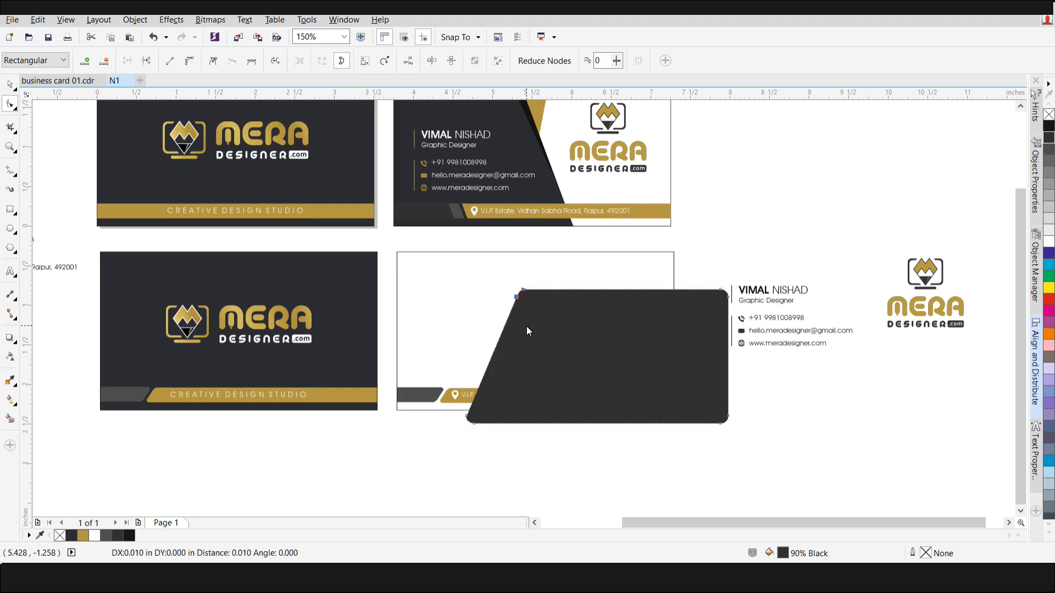
{"action": "key", "text": "Right"}
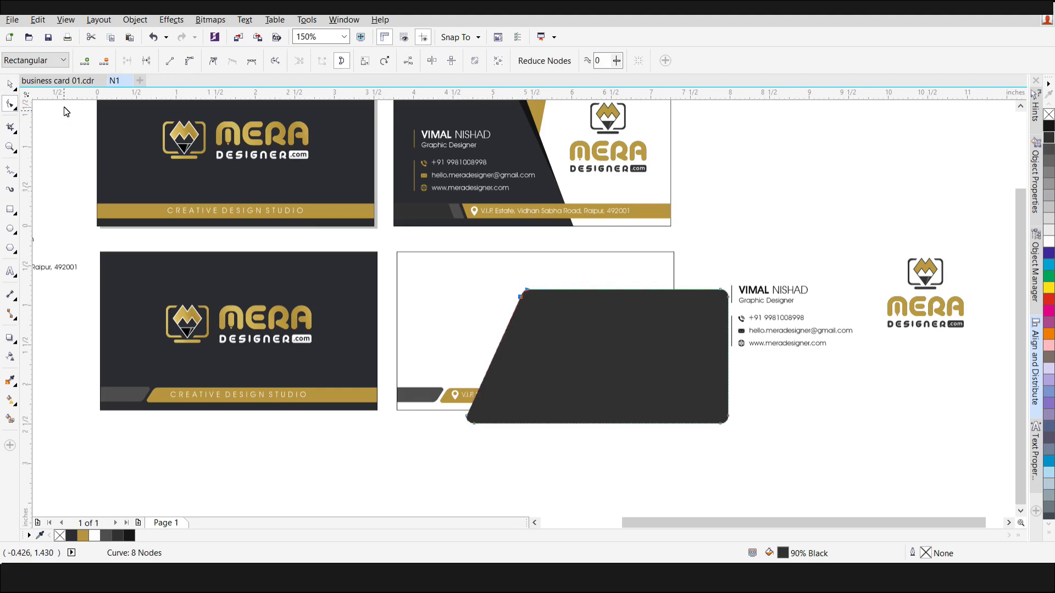
Move the slanted panel slightly down and fine-tune its upper-left corner nodes to smooth the rounding.
{"action": "left_click", "coordinate": [10, 84]}
{"action": "left_click_drag", "start_coordinate": [611, 332], "coordinate": [607, 345]}
{"action": "scroll", "coordinate": [497, 396], "scroll_direction": "up", "scroll_amount": 2}
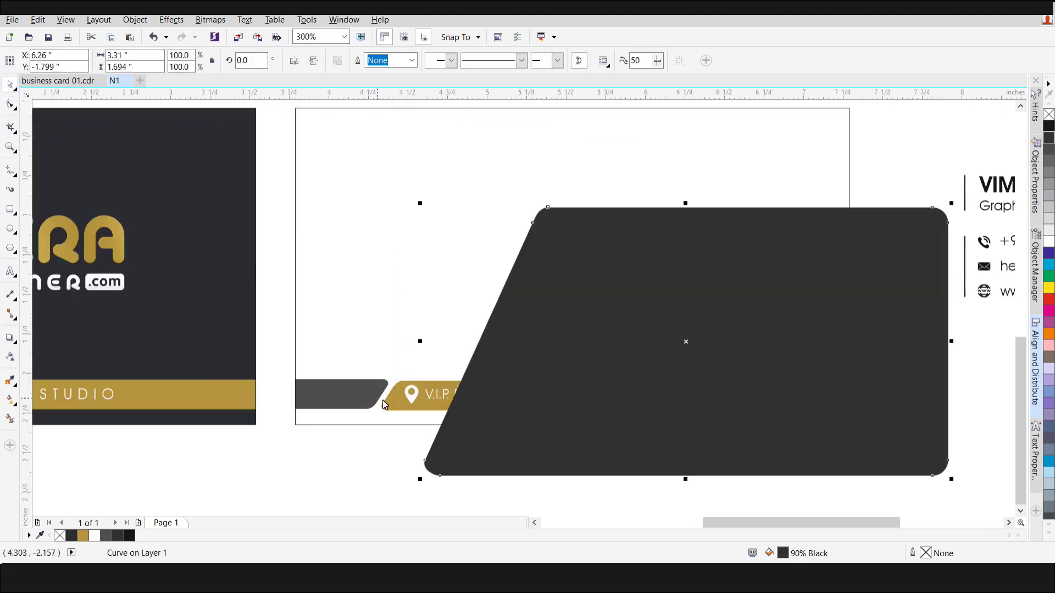
{"action": "left_click", "coordinate": [10, 105]}
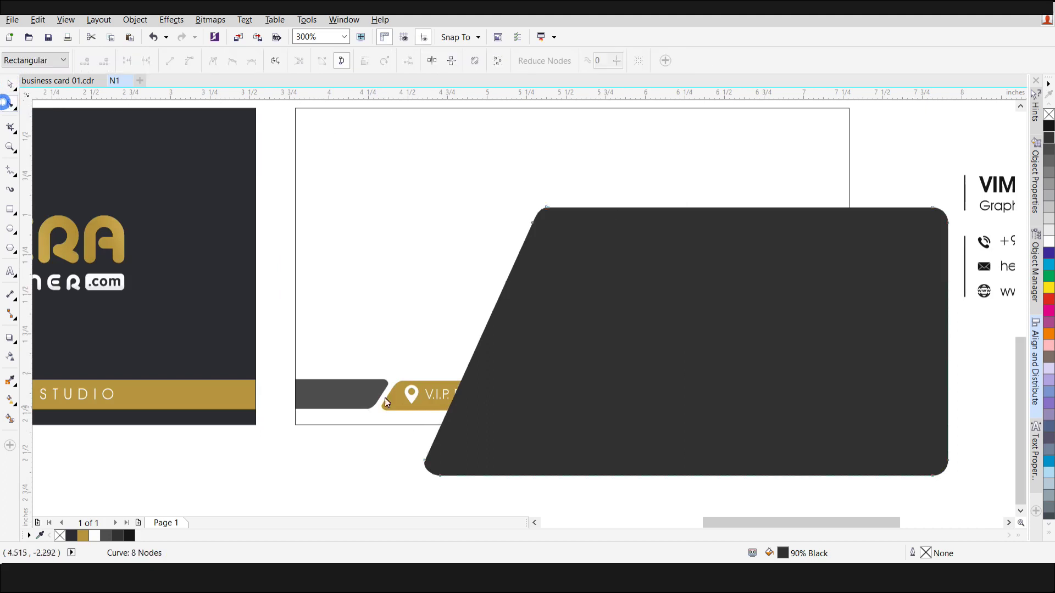
{"action": "left_click_drag", "start_coordinate": [494, 193], "coordinate": [632, 270]}
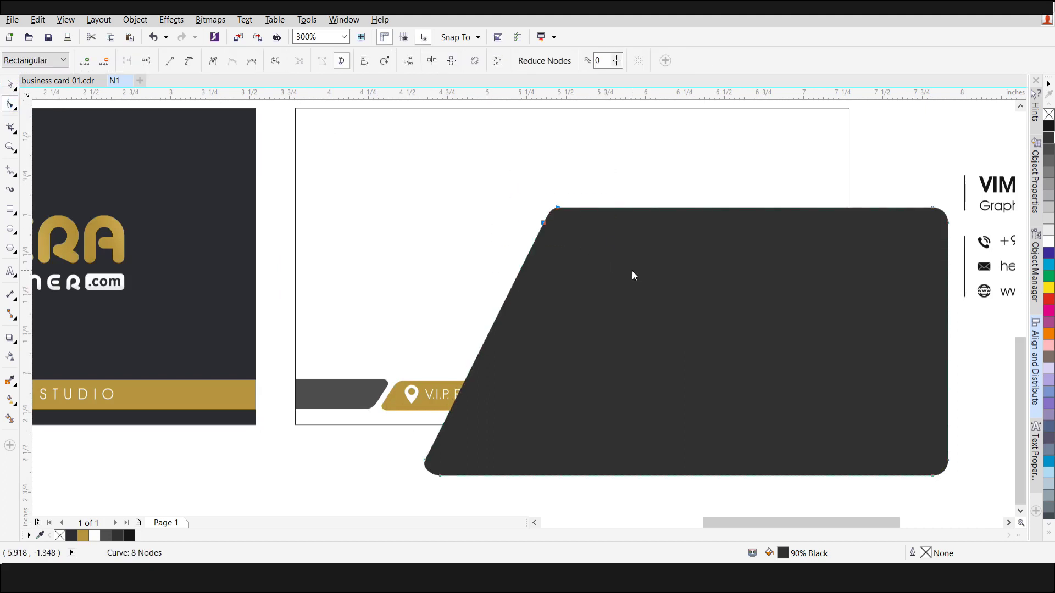
{"action": "left_click_drag", "start_coordinate": [626, 191], "coordinate": [556, 218]}
{"action": "key", "text": "Right"}
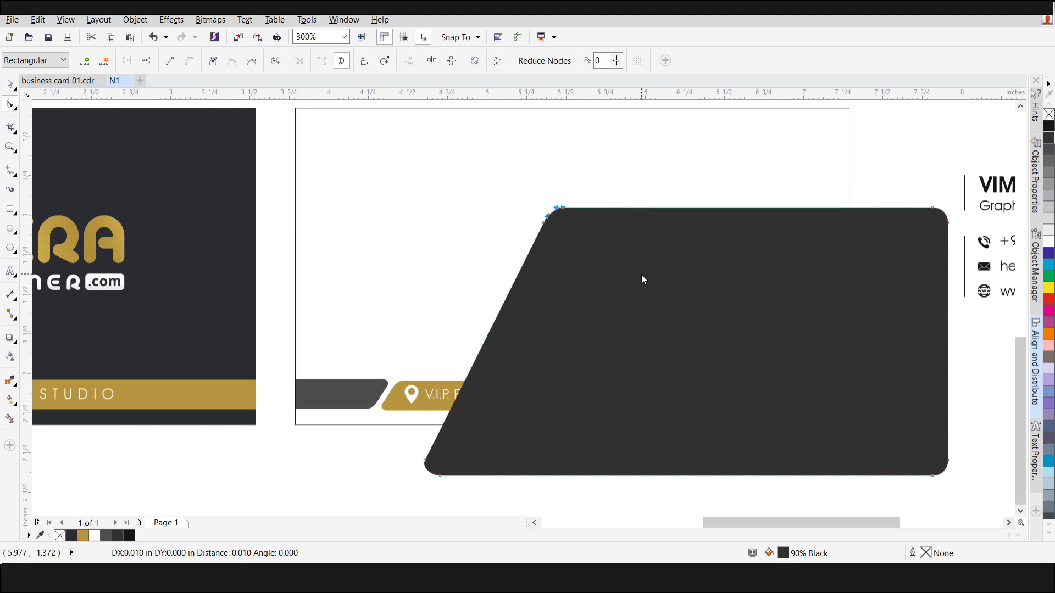
{"action": "key", "text": "Left"}
{"action": "scroll", "coordinate": [387, 426], "scroll_direction": "down", "scroll_amount": 1}
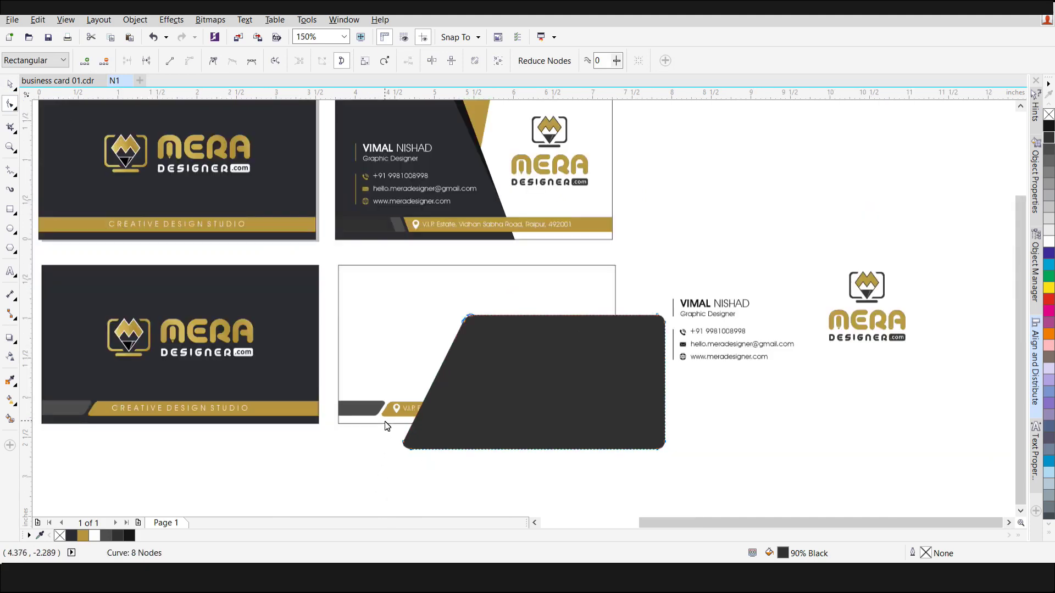
PowerClip the dark slanted panel inside the back card and bring the gold strip in front of it.
{"action": "left_click", "coordinate": [7, 86]}
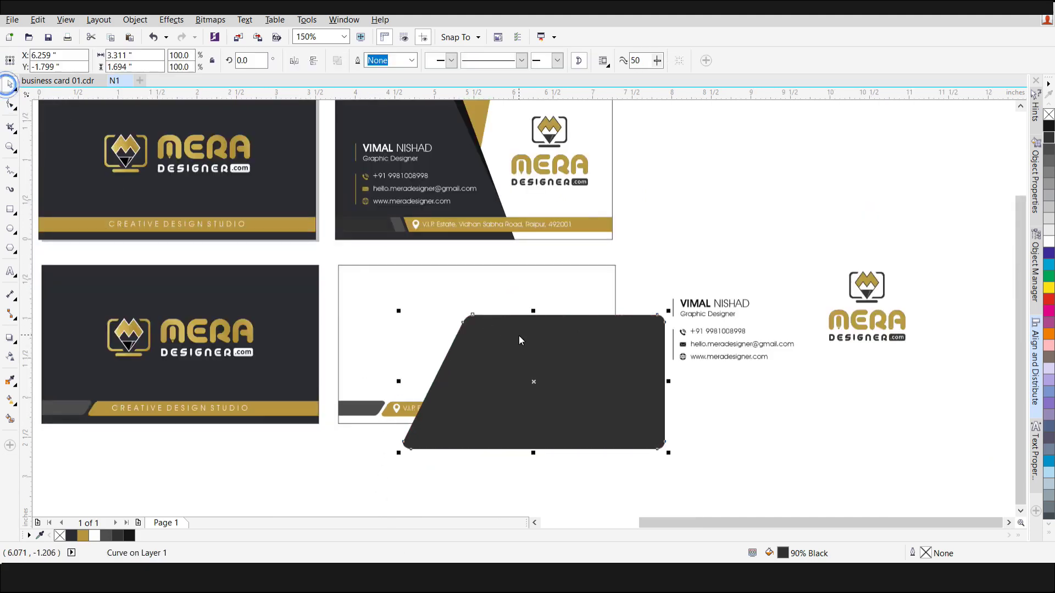
{"action": "right_click", "coordinate": [521, 334]}
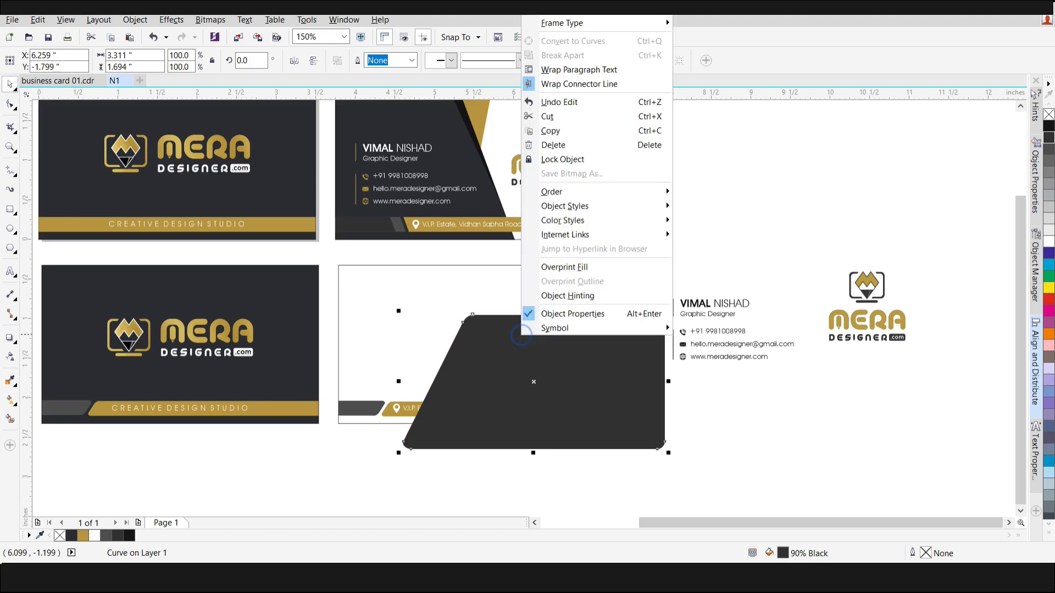
{"action": "left_click", "coordinate": [586, 17]}
{"action": "left_click", "coordinate": [422, 305]}
{"action": "left_click", "coordinate": [442, 442]}
{"action": "left_click_drag", "start_coordinate": [695, 473], "coordinate": [243, 374]}
{"action": "key", "text": "shift+Page_Up"}
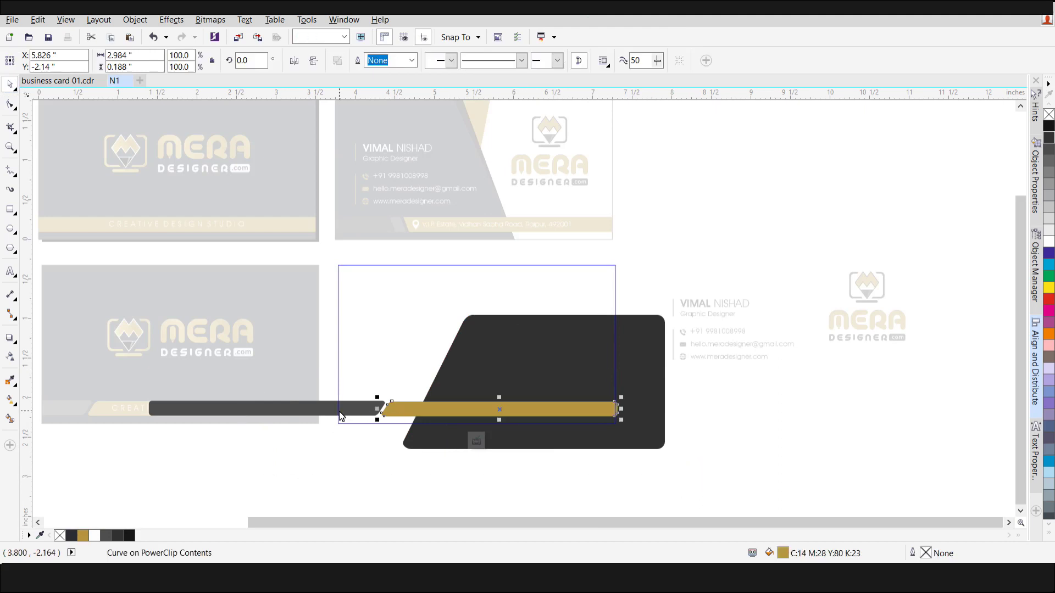
{"action": "left_click", "coordinate": [476, 440]}
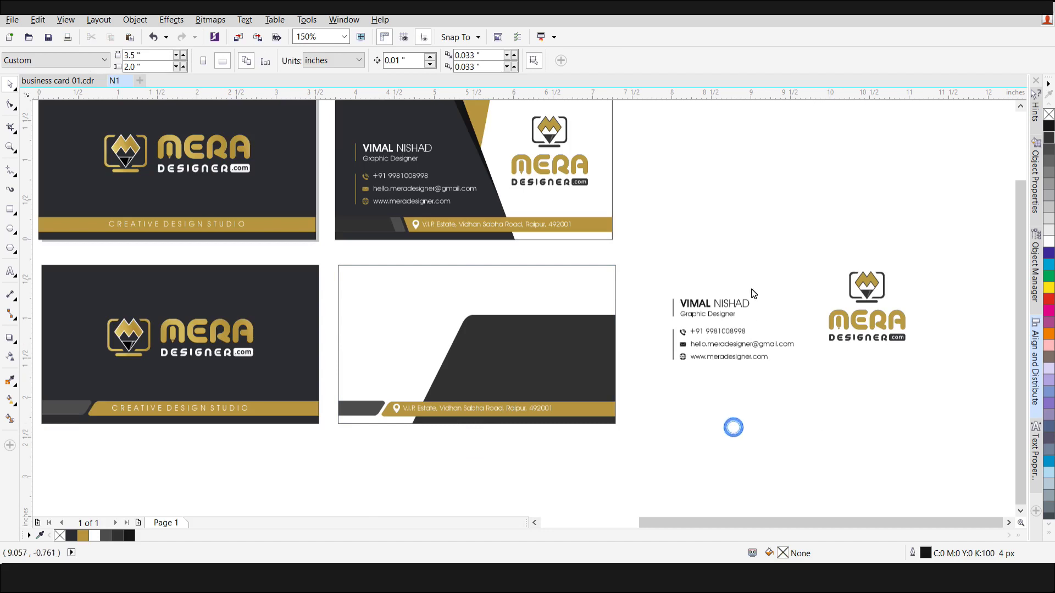
Move the stacked MERA Designer logo onto the white area left of the back card's dark panel.
{"action": "left_click_drag", "start_coordinate": [811, 244], "coordinate": [914, 351]}
{"action": "left_click", "coordinate": [867, 289]}
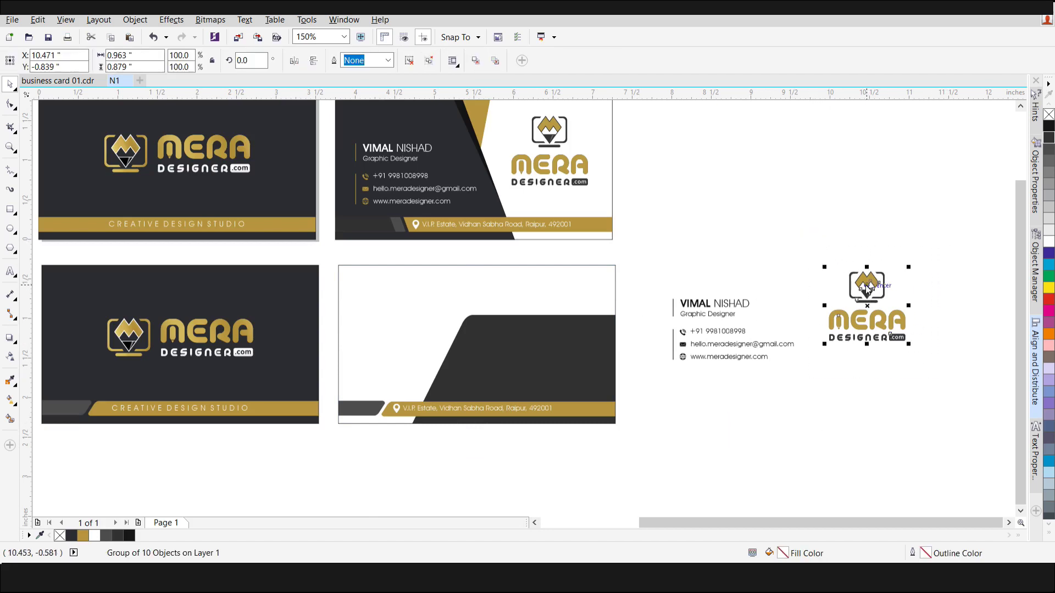
{"action": "left_click_drag", "start_coordinate": [867, 290], "coordinate": [391, 311]}
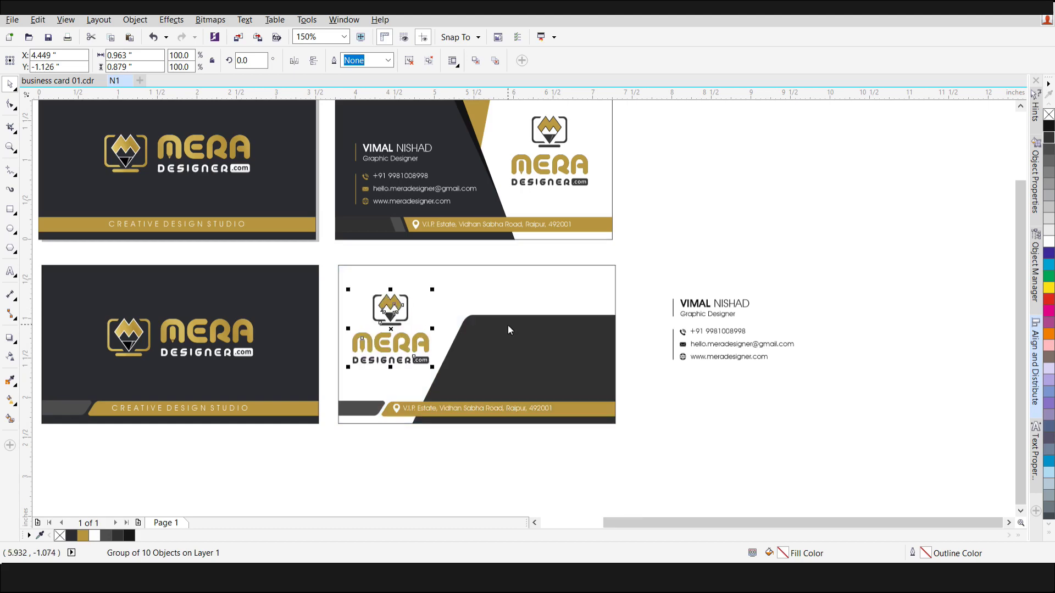
Move the phone, e-mail and website details onto the dark panel, recolour them white, and nudge them left and down.
{"action": "left_click", "coordinate": [517, 358]}
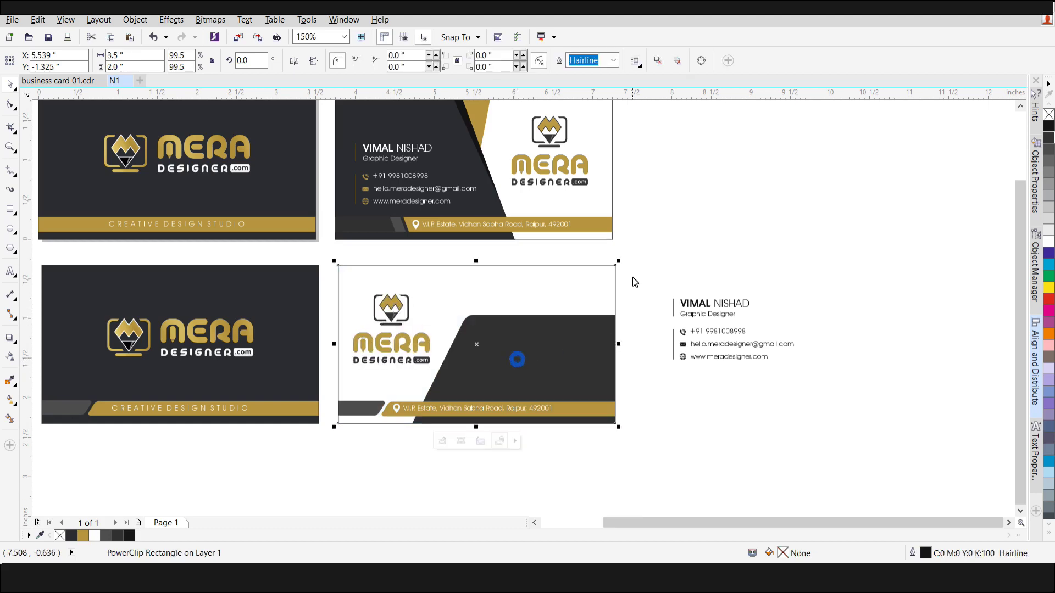
{"action": "left_click", "coordinate": [639, 277]}
{"action": "left_click_drag", "start_coordinate": [639, 276], "coordinate": [640, 317]}
{"action": "left_click_drag", "start_coordinate": [718, 331], "coordinate": [536, 334]}
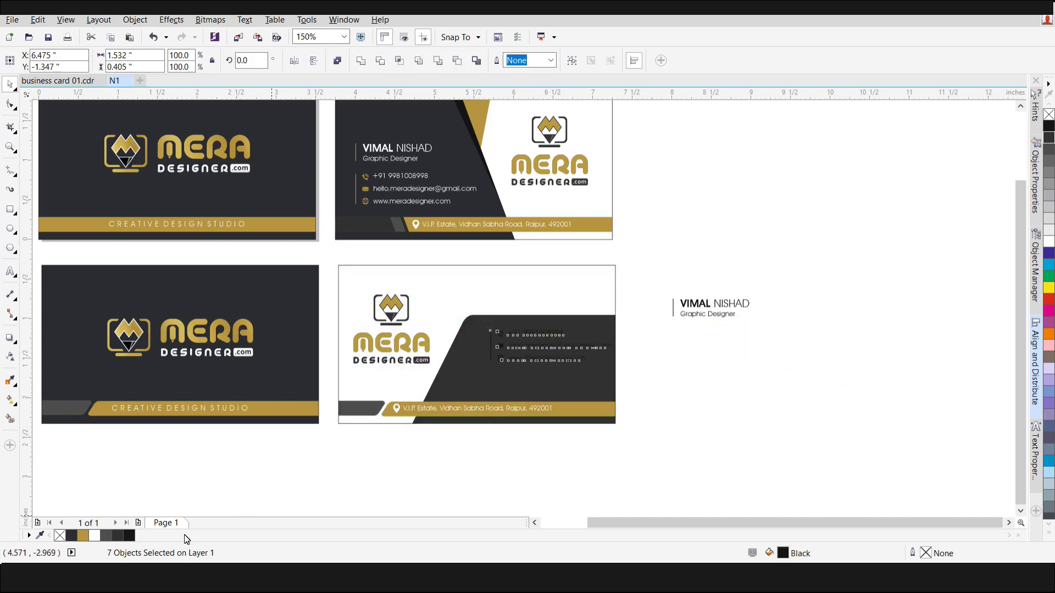
{"action": "left_click", "coordinate": [97, 535]}
{"action": "key", "text": "Left"}
{"action": "key", "text": "Left"}
{"action": "key", "text": "Left"}
{"action": "key", "text": "Left"}
{"action": "key", "text": "Left"}
{"action": "key", "text": "Left"}
{"action": "key", "text": "Left"}
{"action": "key", "text": "Left"}
{"action": "key", "text": "Left"}
{"action": "key", "text": "Left"}
{"action": "key", "text": "Left"}
{"action": "key", "text": "Down"}
{"action": "key", "text": "Down"}
{"action": "key", "text": "Down"}
{"action": "key", "text": "Down"}
{"action": "key", "text": "Down"}
Move the name, job title and their vertical line onto the back card above the dark panel.
{"action": "left_click_drag", "start_coordinate": [662, 277], "coordinate": [808, 352]}
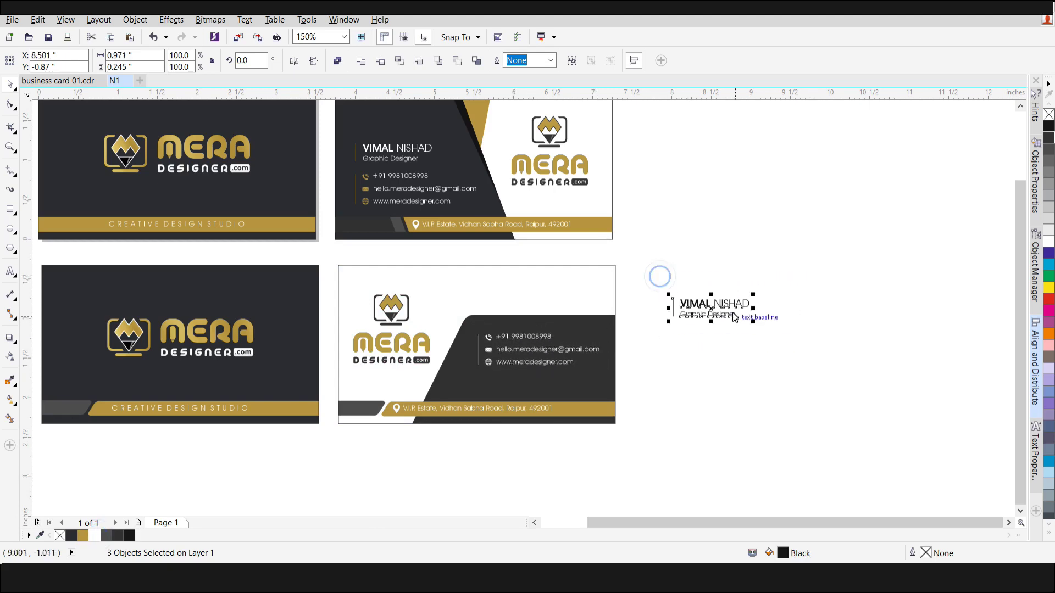
{"action": "left_click_drag", "start_coordinate": [731, 309], "coordinate": [527, 295]}
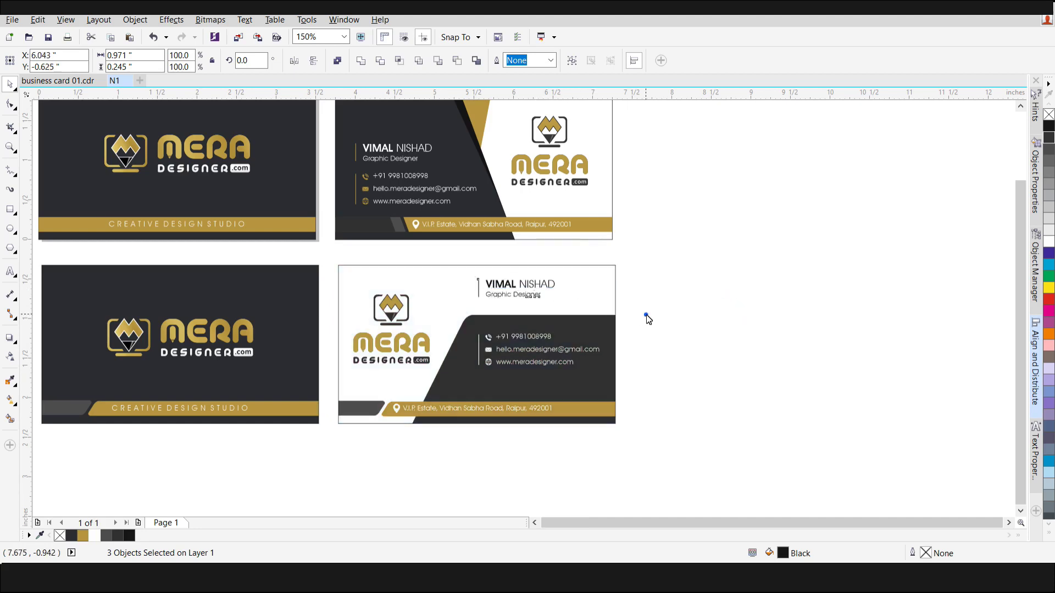
{"action": "left_click", "coordinate": [647, 318]}
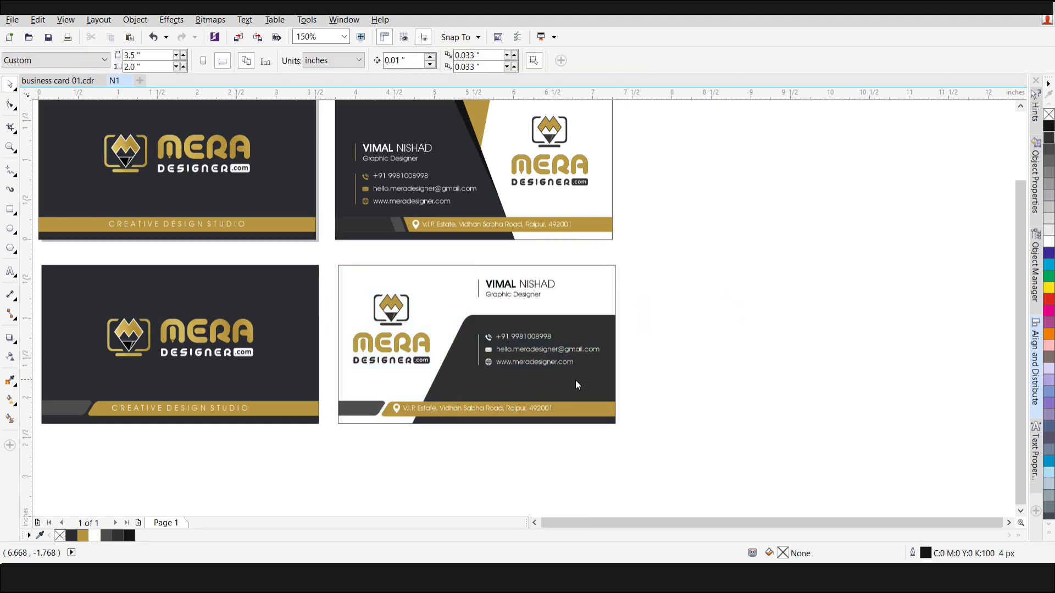
Duplicate the dark panel inside the back card's PowerClip, fill the copy gold, and place it behind, offset up and right.
{"action": "left_click", "coordinate": [548, 374]}
{"action": "left_click", "coordinate": [442, 444]}
{"action": "left_click", "coordinate": [541, 346]}
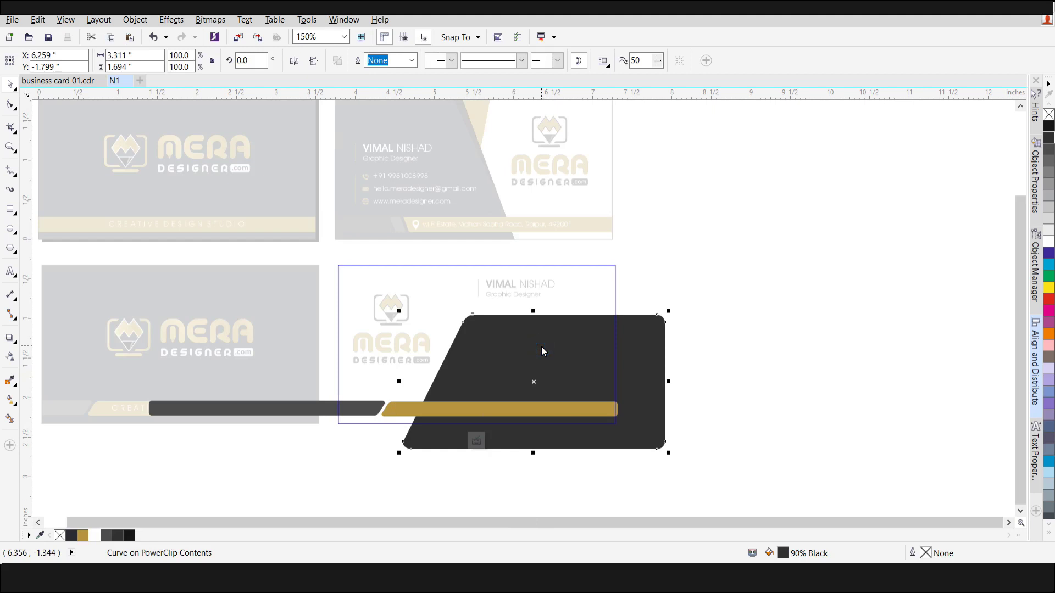
{"action": "left_click_drag", "start_coordinate": [544, 339], "coordinate": [575, 331]}
{"action": "left_click", "coordinate": [83, 535]}
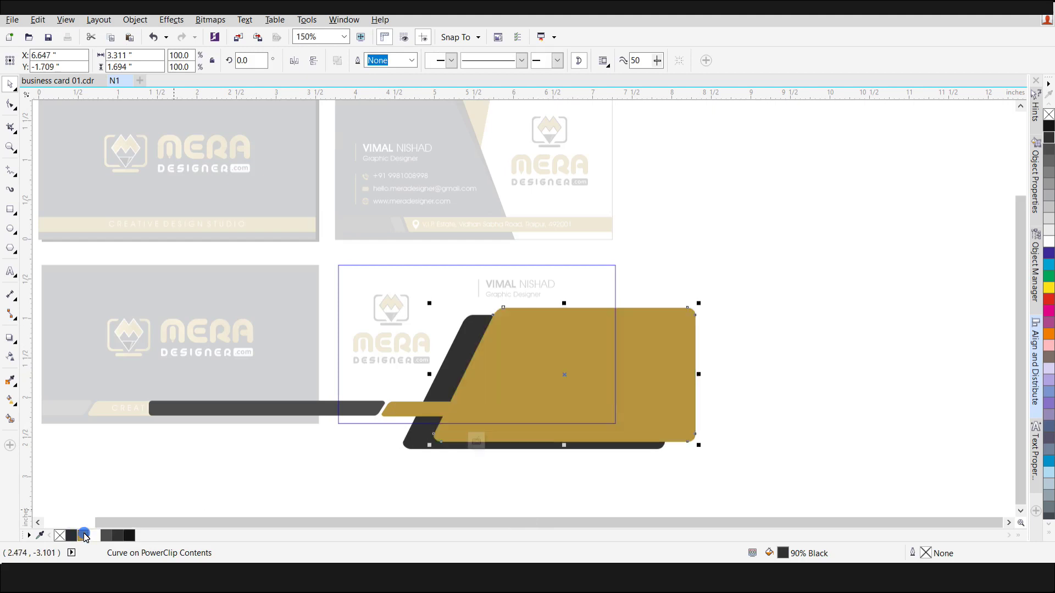
{"action": "key", "text": "Right"}
{"action": "key", "text": "Right"}
{"action": "key", "text": "Right"}
{"action": "key", "text": "Right"}
{"action": "key", "text": "Right"}
{"action": "key", "text": "Right"}
{"action": "key", "text": "Right"}
{"action": "key", "text": "Right"}
{"action": "key", "text": "Right"}
{"action": "key", "text": "Right"}
{"action": "key", "text": "Right"}
{"action": "key", "text": "Right"}
{"action": "key", "text": "Right"}
{"action": "key", "text": "Right"}
{"action": "key", "text": "Right"}
{"action": "key", "text": "Up"}
{"action": "key", "text": "Up"}
{"action": "key", "text": "Right"}
{"action": "key", "text": "Right"}
{"action": "key", "text": "Right"}
{"action": "key", "text": "Right"}
{"action": "key", "text": "Right"}
{"action": "key", "text": "Right"}
{"action": "left_click", "coordinate": [827, 482]}
Duplicate the gold panel, bring the copy to the front, and position it over the card's lower-right area.
{"action": "left_click", "coordinate": [694, 375]}
{"action": "left_click_drag", "start_coordinate": [690, 374], "coordinate": [695, 433]}
{"action": "key", "text": "shift+Page_Up"}
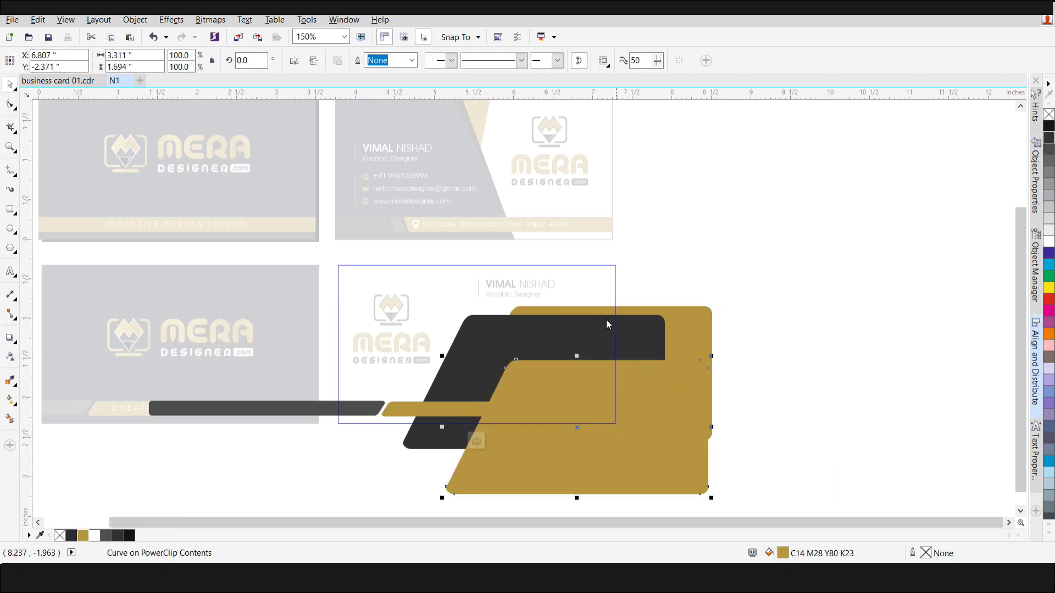
{"action": "left_click_drag", "start_coordinate": [548, 369], "coordinate": [538, 396]}
{"action": "key", "text": "Up"}
{"action": "key", "text": "Up"}
{"action": "key", "text": "Up"}
{"action": "key", "text": "Up"}
{"action": "key", "text": "Up"}
{"action": "key", "text": "Right"}
{"action": "key", "text": "Down"}
{"action": "key", "text": "Down"}
{"action": "key", "text": "Down"}
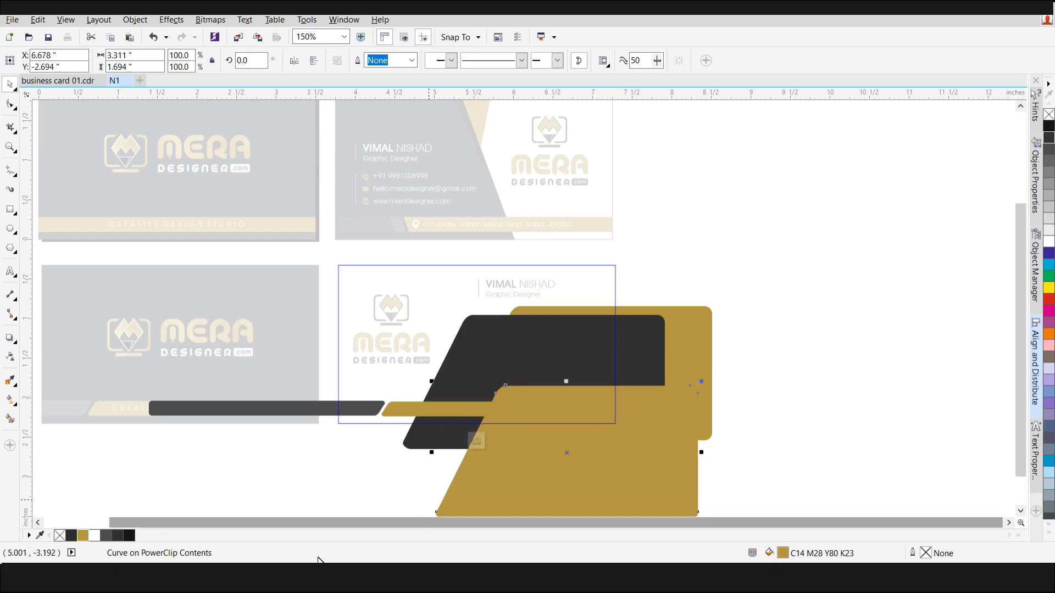
{"action": "key", "text": "Down"}
{"action": "key", "text": "Down"}
{"action": "key", "text": "Right"}
{"action": "key", "text": "Right"}
{"action": "key", "text": "Right"}
Recolour the lower panel copy white and bring the gold strip in front of it.
{"action": "left_click", "coordinate": [96, 536]}
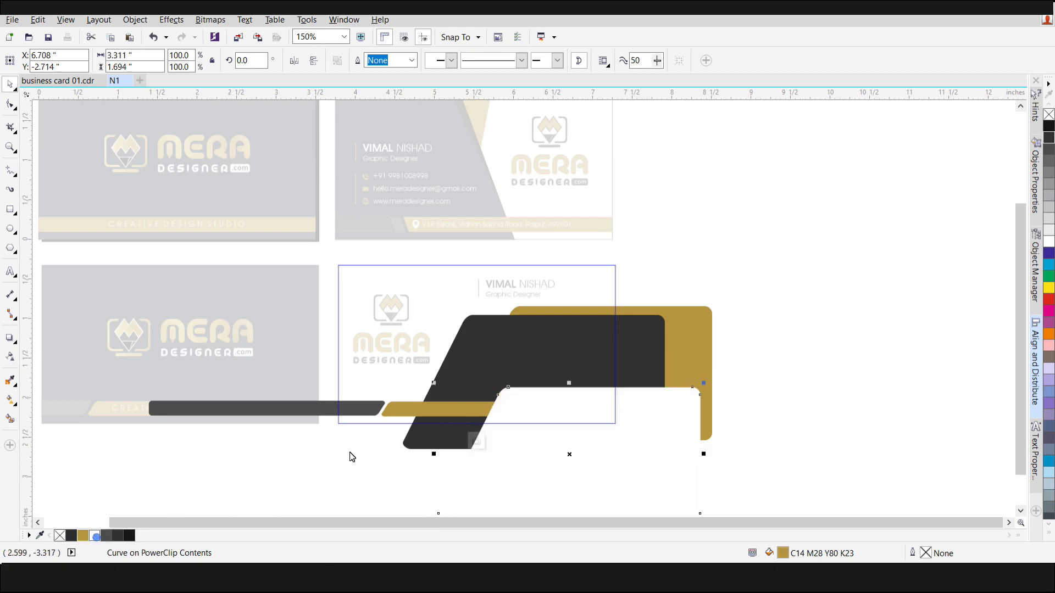
{"action": "left_click", "coordinate": [407, 415]}
{"action": "key", "text": "shift+Page_Up"}
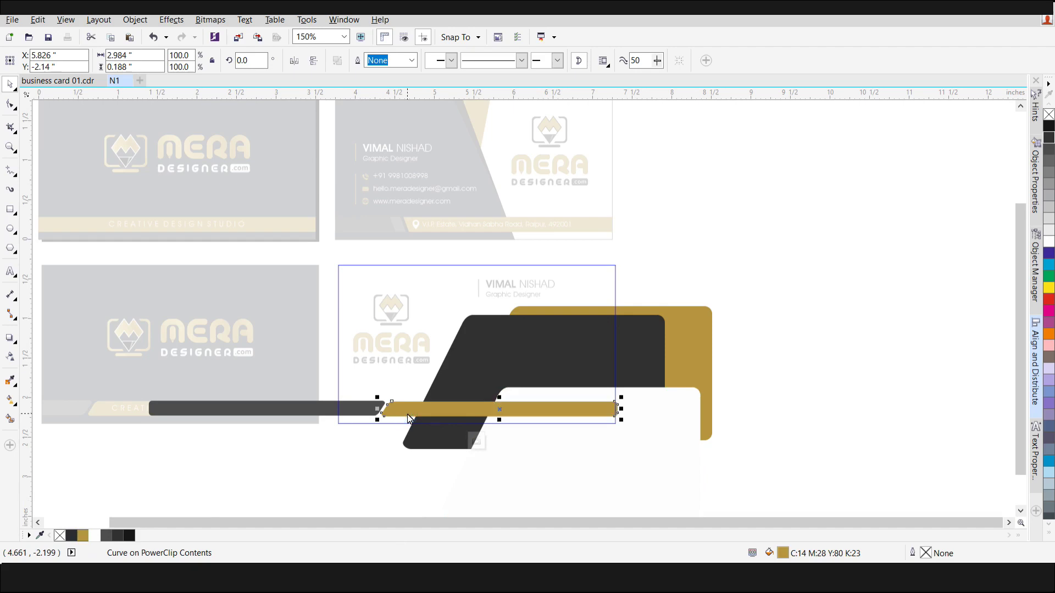
Shift the white panel right and slightly down over the dark and gold panels, and finish editing the back card's PowerClip.
{"action": "left_click", "coordinate": [657, 441]}
{"action": "key", "text": "Right"}
{"action": "key", "text": "Right"}
{"action": "key", "text": "Right"}
{"action": "key", "text": "Right"}
{"action": "key", "text": "Right"}
{"action": "key", "text": "Right"}
{"action": "key", "text": "Right"}
{"action": "key", "text": "Right"}
{"action": "key", "text": "Right"}
{"action": "key", "text": "Right"}
{"action": "key", "text": "Right"}
{"action": "key", "text": "Right"}
{"action": "key", "text": "Right"}
{"action": "key", "text": "Right"}
{"action": "key", "text": "Right"}
{"action": "key", "text": "Right"}
{"action": "key", "text": "Right"}
{"action": "key", "text": "Right"}
{"action": "key", "text": "Right"}
{"action": "key", "text": "Right"}
{"action": "key", "text": "Right"}
{"action": "key", "text": "Right"}
{"action": "key", "text": "Right"}
{"action": "key", "text": "Right"}
{"action": "key", "text": "Right"}
{"action": "key", "text": "Right"}
{"action": "key", "text": "Right"}
{"action": "key", "text": "Right"}
{"action": "key", "text": "Right"}
{"action": "key", "text": "Right"}
{"action": "key", "text": "Right"}
{"action": "key", "text": "Right"}
{"action": "key", "text": "Right"}
{"action": "key", "text": "Right"}
{"action": "key", "text": "Right"}
{"action": "key", "text": "Down"}
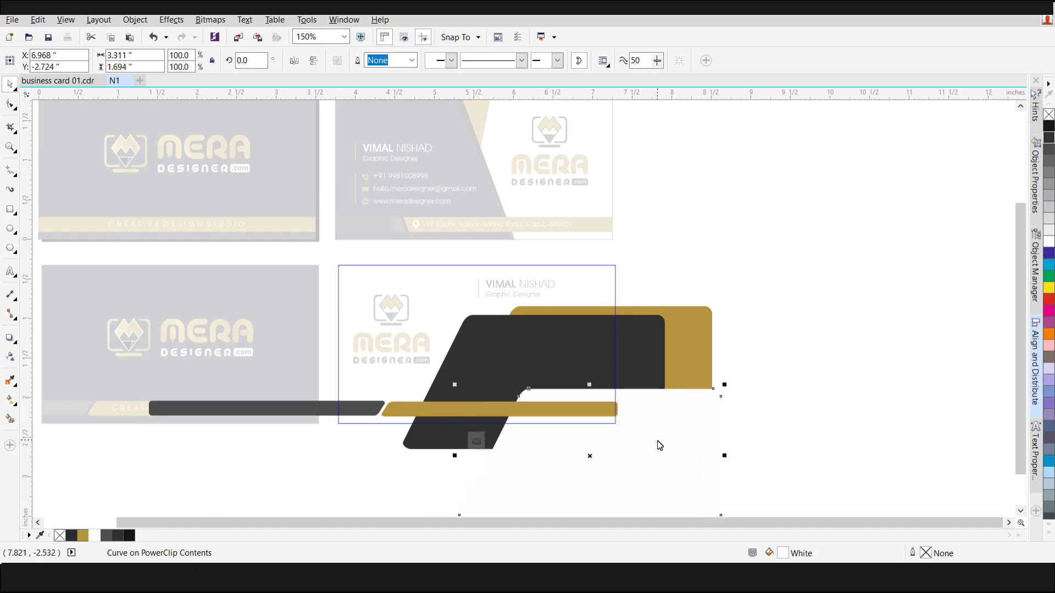
{"action": "key", "text": "Down"}
{"action": "key", "text": "Down"}
{"action": "key", "text": "Down"}
{"action": "key", "text": "Right"}
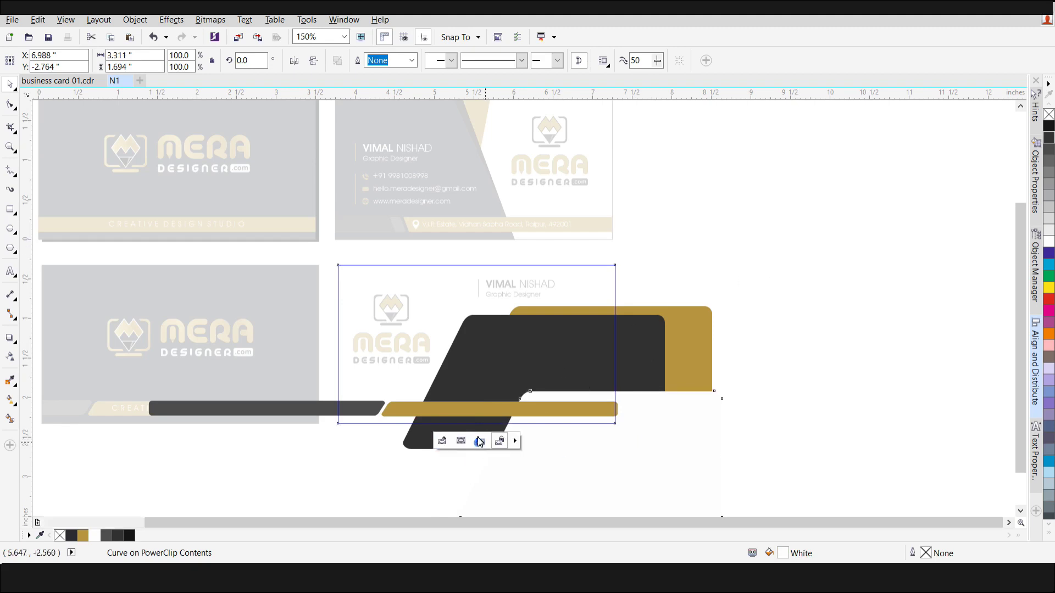
{"action": "left_click", "coordinate": [476, 441]}
Select the phone, e-mail and website lines with their icons and vertical line, and nudge them slightly down on the dark panel.
{"action": "left_click", "coordinate": [746, 283]}
{"action": "left_click_drag", "start_coordinate": [735, 290], "coordinate": [428, 393]}
{"action": "left_click", "coordinate": [720, 365]}
{"action": "left_click_drag", "start_coordinate": [694, 318], "coordinate": [469, 391]}
{"action": "key", "text": "Down"}
{"action": "key", "text": "Down"}
{"action": "key", "text": "Down"}
{"action": "key", "text": "Down"}
{"action": "key", "text": "Down"}
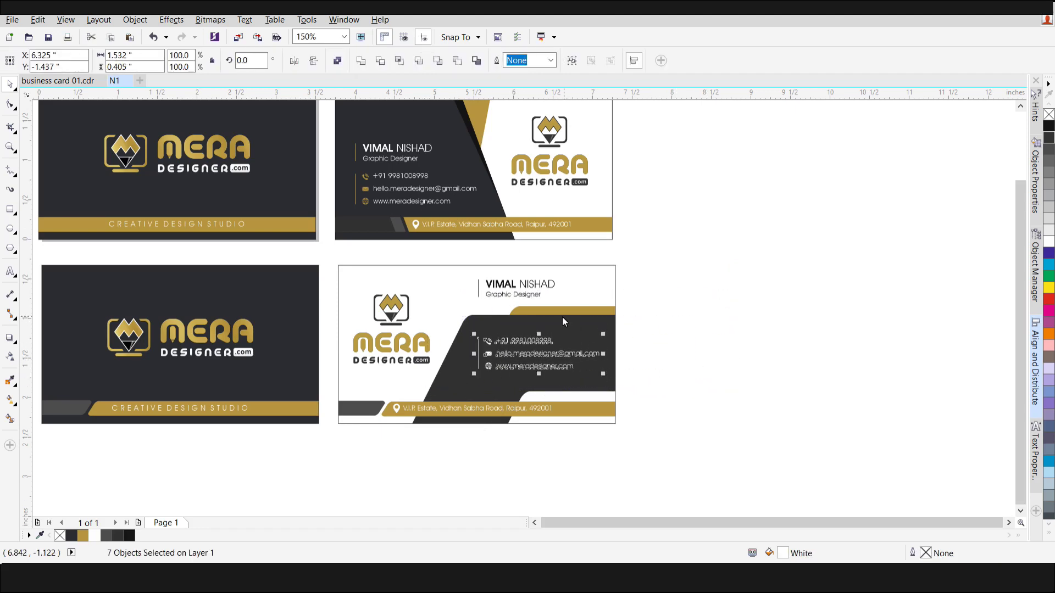
{"action": "left_click", "coordinate": [676, 345]}
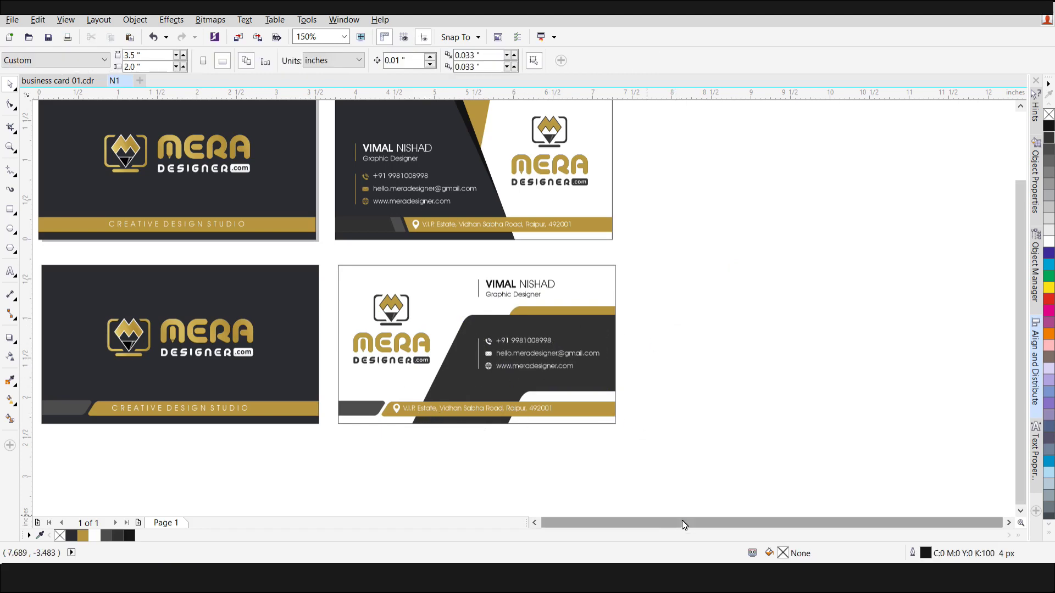
{"action": "left_click", "coordinate": [535, 522]}
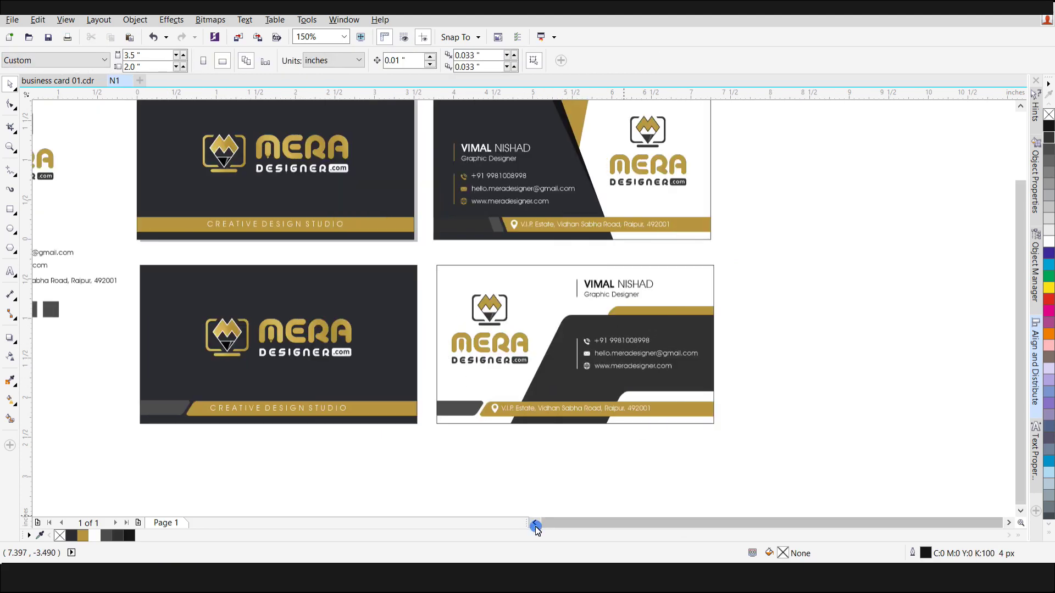
{"action": "left_click", "coordinate": [534, 522]}
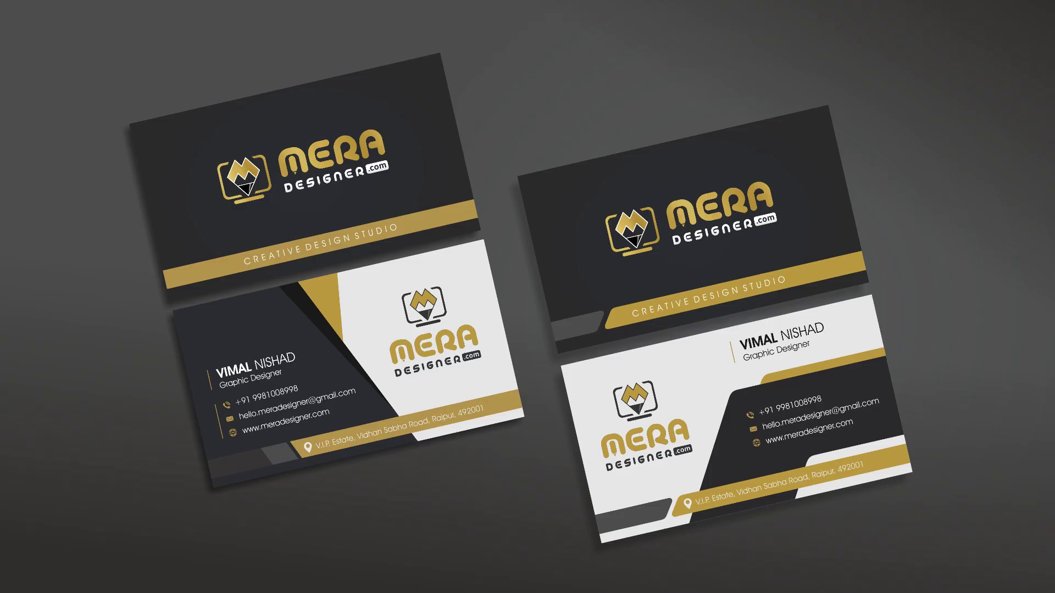